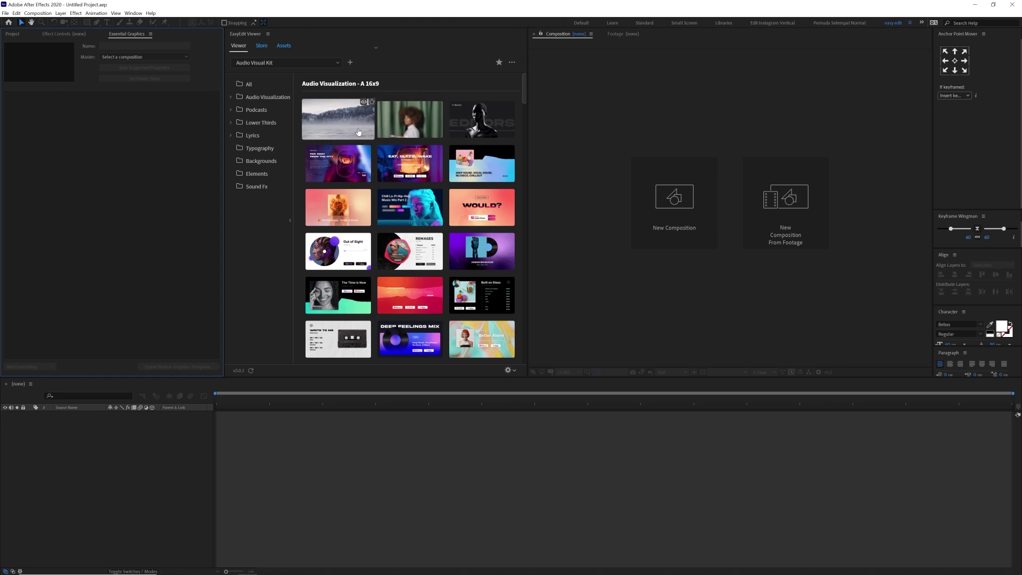
Reload the EasyEdit template gallery and widen the EasyEdit Viewer panel.
click(244, 46)
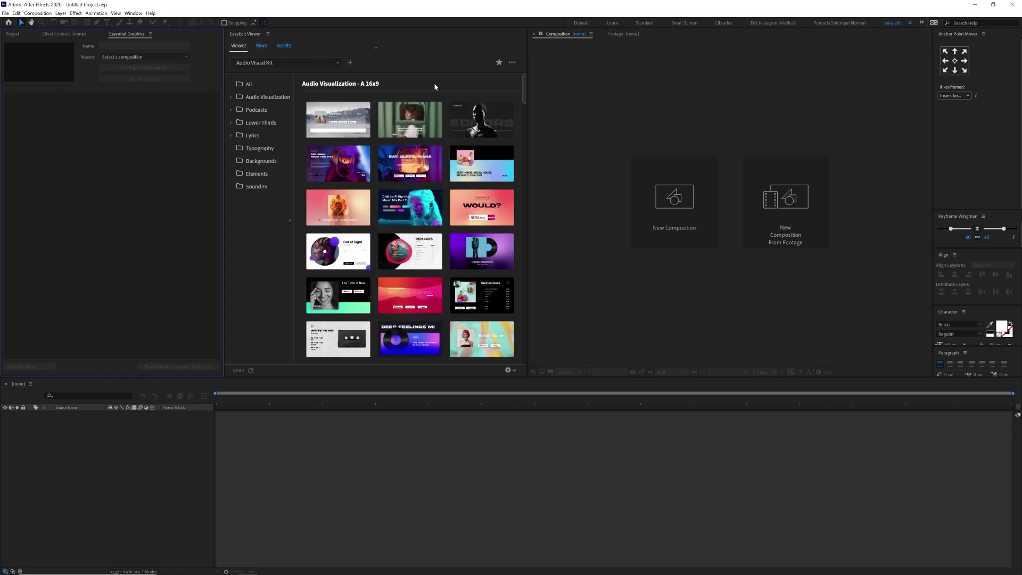
mouse_move(413, 206)
mouse_move(379, 164)
drag(530, 181, 542, 174)
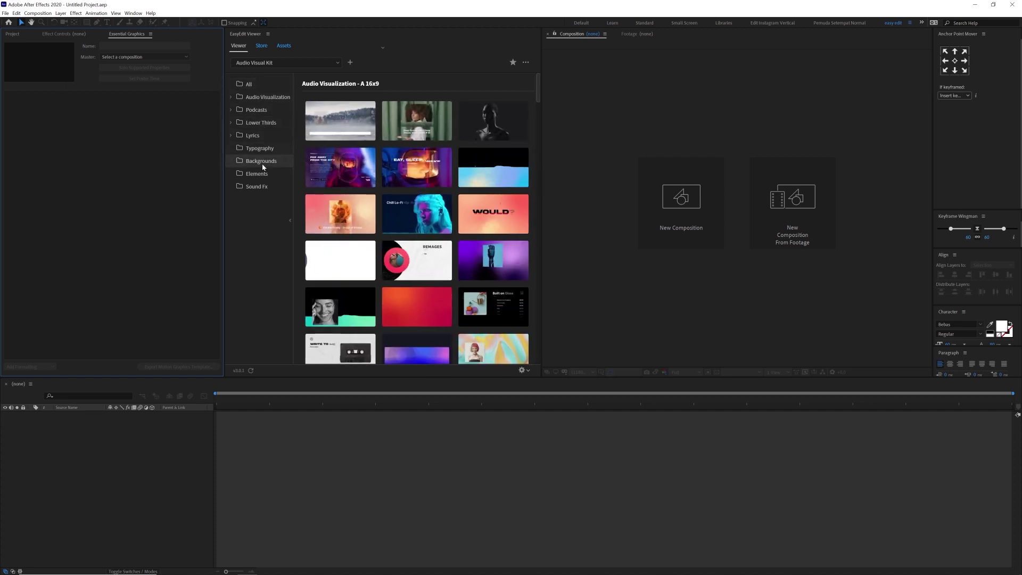
Show the Audio Visualization category and browse its 16x9, 9x16 and 1x1 templates.
mouse_move(372, 208)
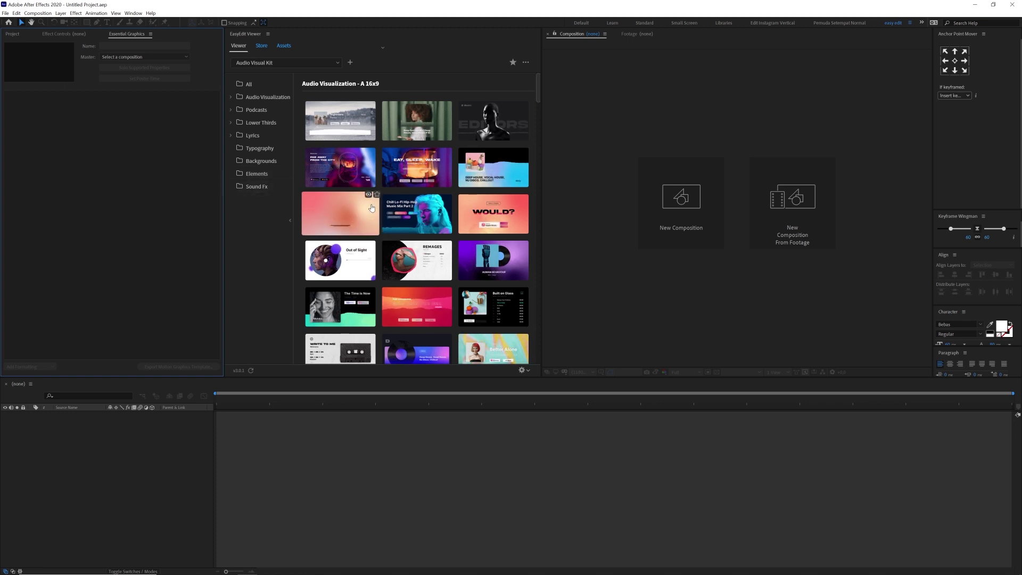
mouse_move(382, 142)
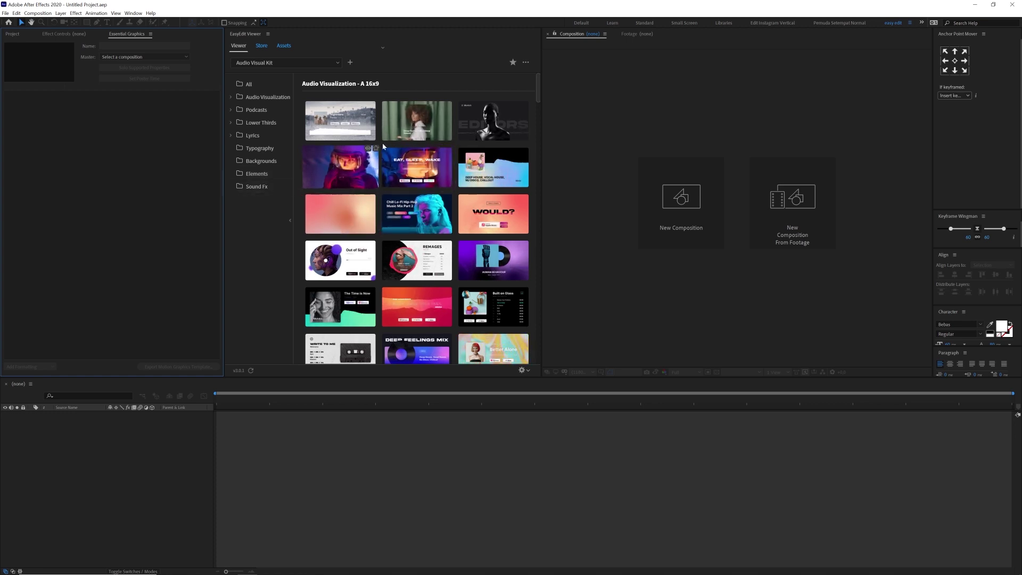
click(261, 97)
mouse_move(378, 126)
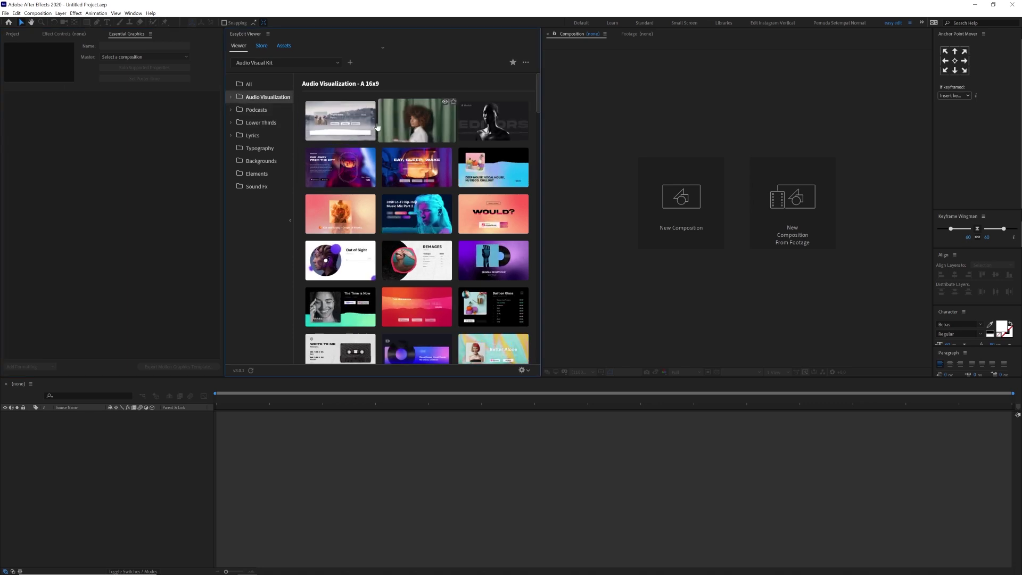
mouse_move(418, 188)
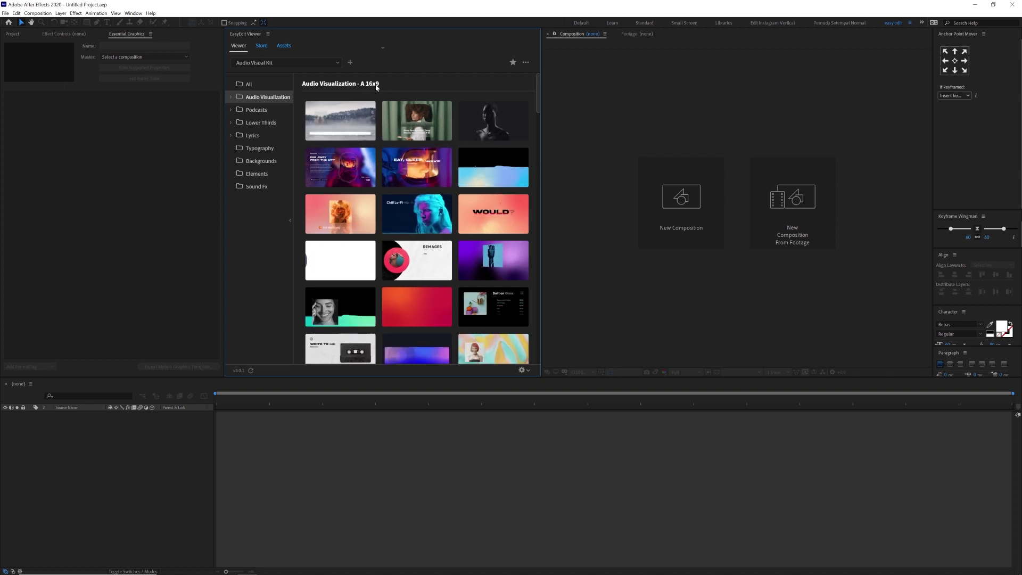
scroll(363, 170, down, 10)
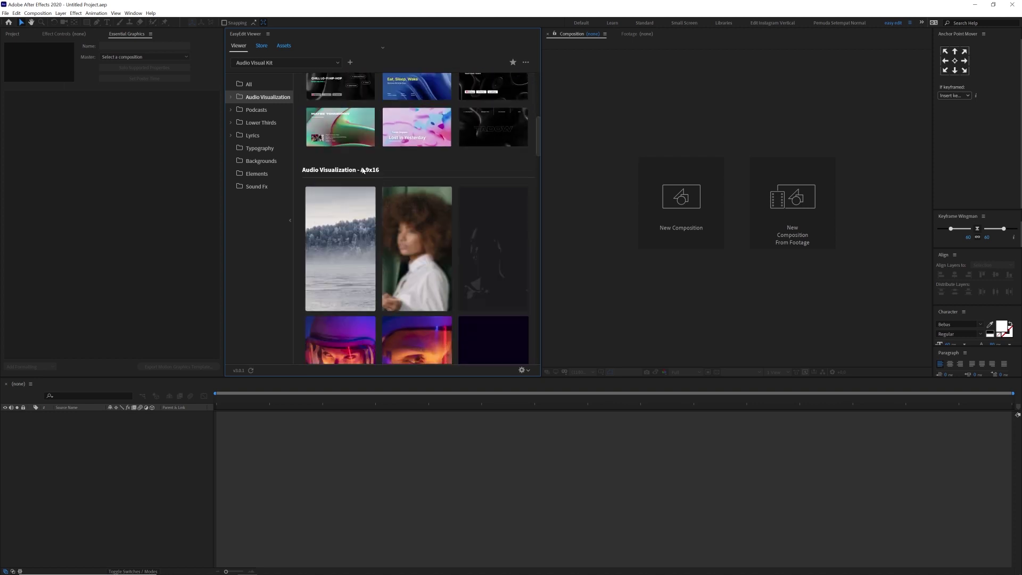
mouse_move(405, 221)
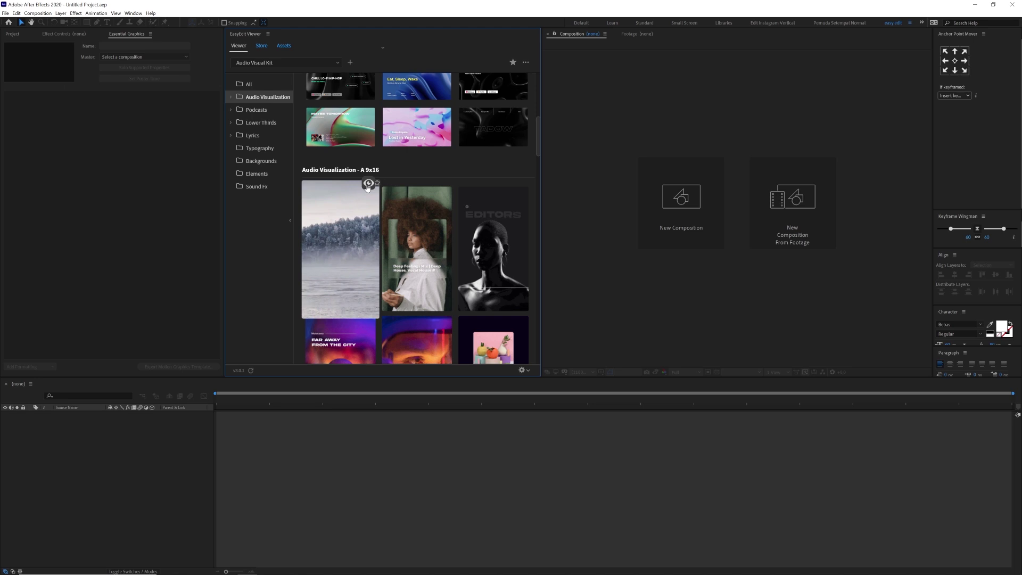
mouse_move(349, 247)
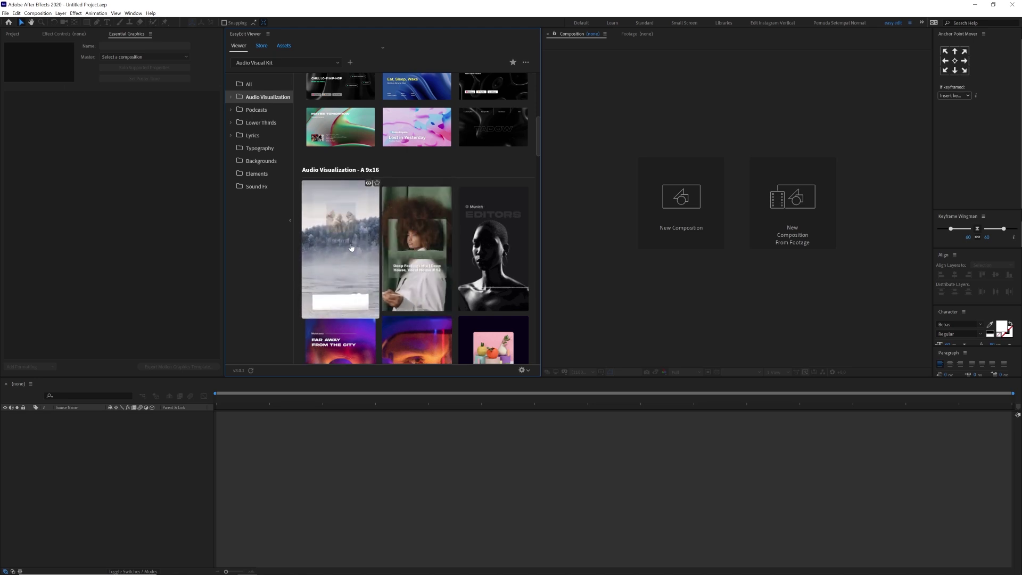
scroll(358, 257, down, 5)
scroll(358, 257, down, 5)
scroll(358, 257, down, 5)
scroll(358, 255, down, 5)
scroll(359, 255, down, 3)
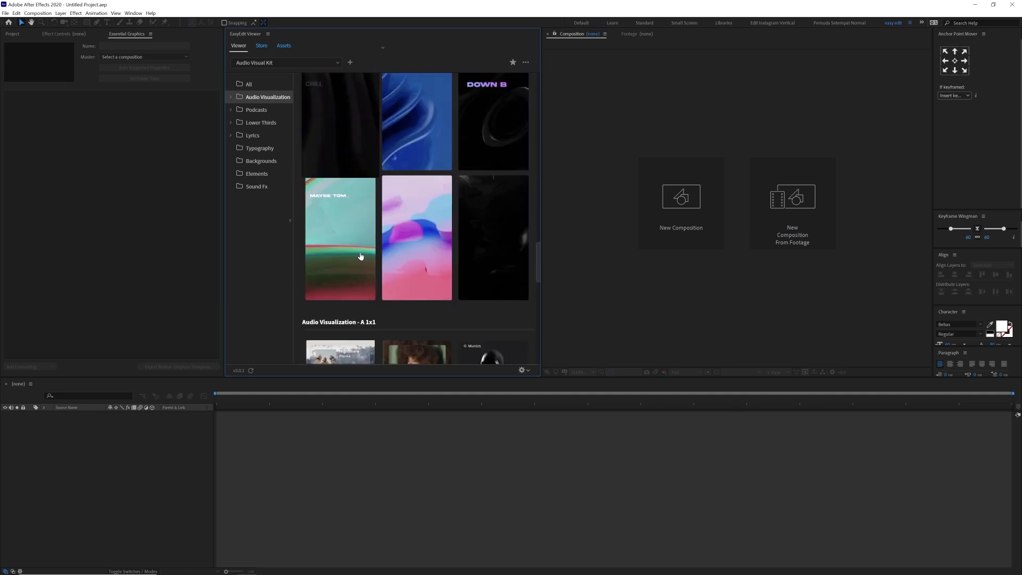
scroll(358, 255, down, 3)
scroll(383, 192, down, 1)
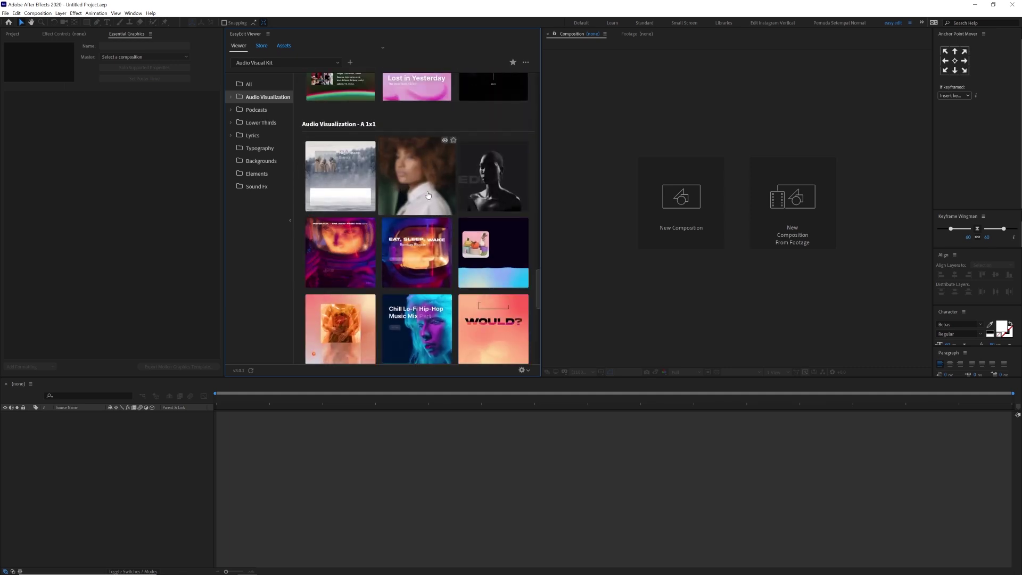
scroll(384, 240, down, 2)
scroll(387, 234, up, 3)
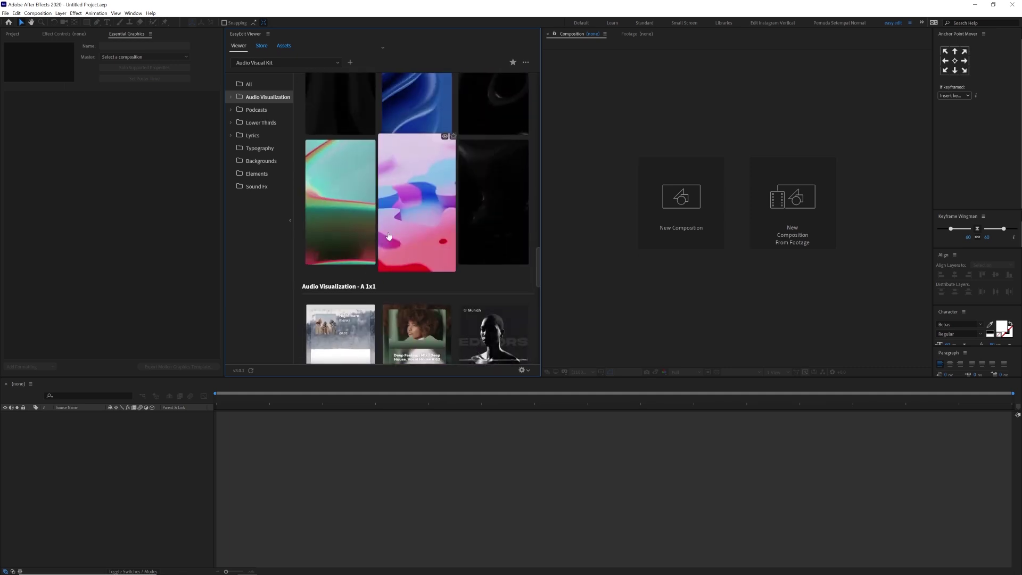
scroll(390, 228, up, 3)
scroll(390, 227, up, 2)
scroll(390, 226, up, 2)
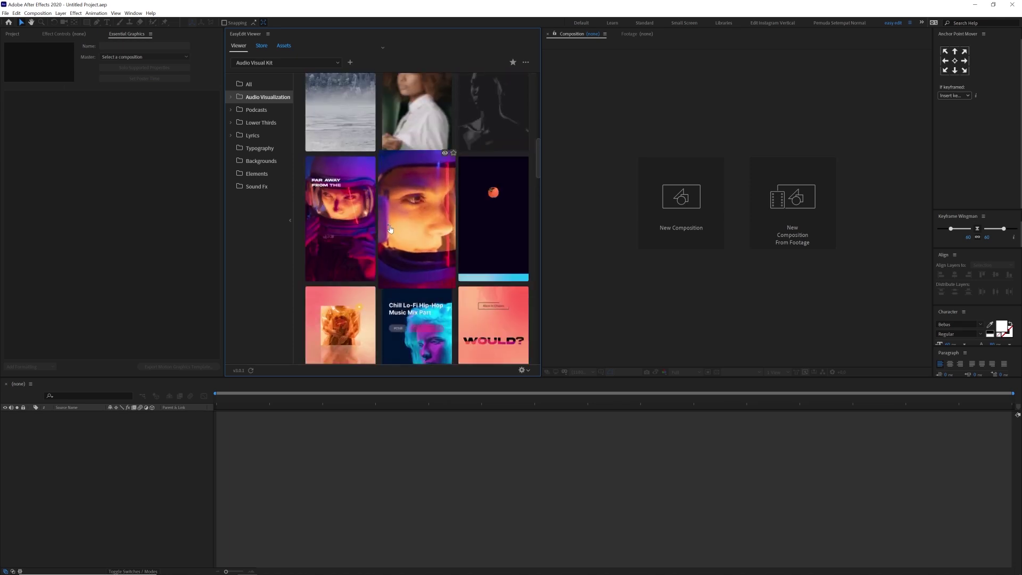
scroll(388, 229, down, 4)
scroll(389, 228, up, 4)
scroll(389, 226, up, 5)
scroll(390, 223, up, 5)
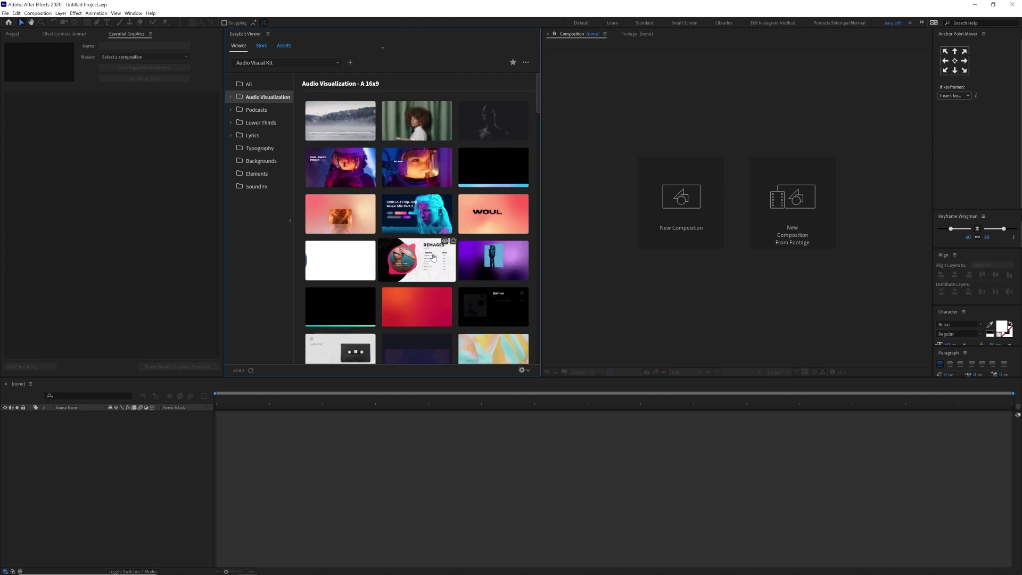
Create a new 1920x1080 Comp 1 and add the Out of Sight template to it.
key(ctrl+n)
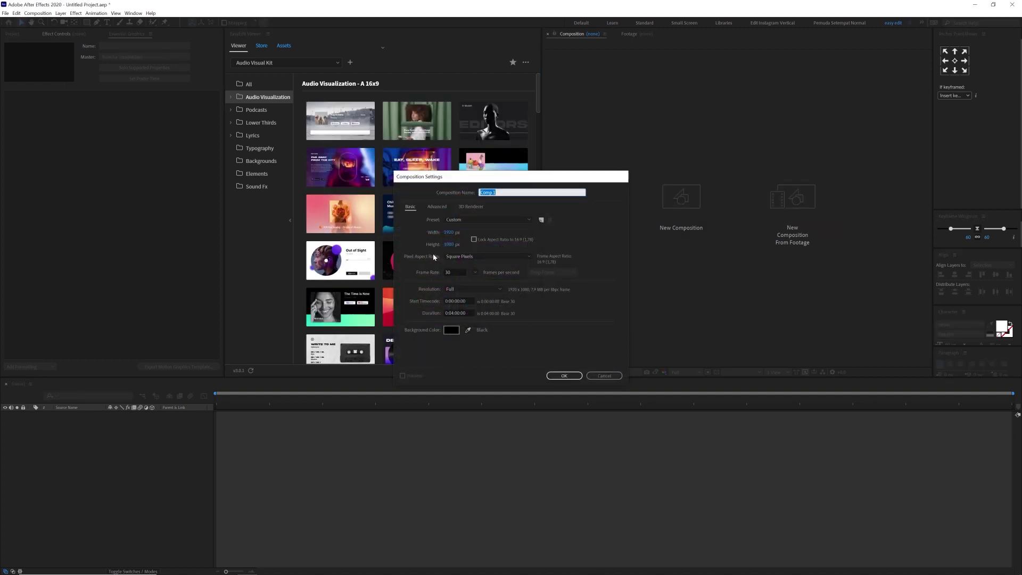
key(Return)
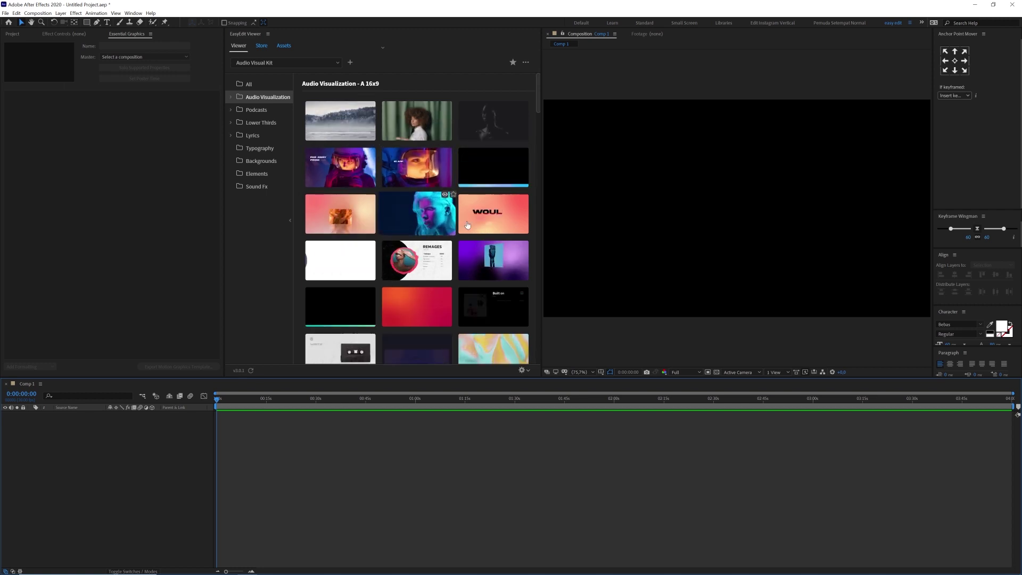
click(350, 267)
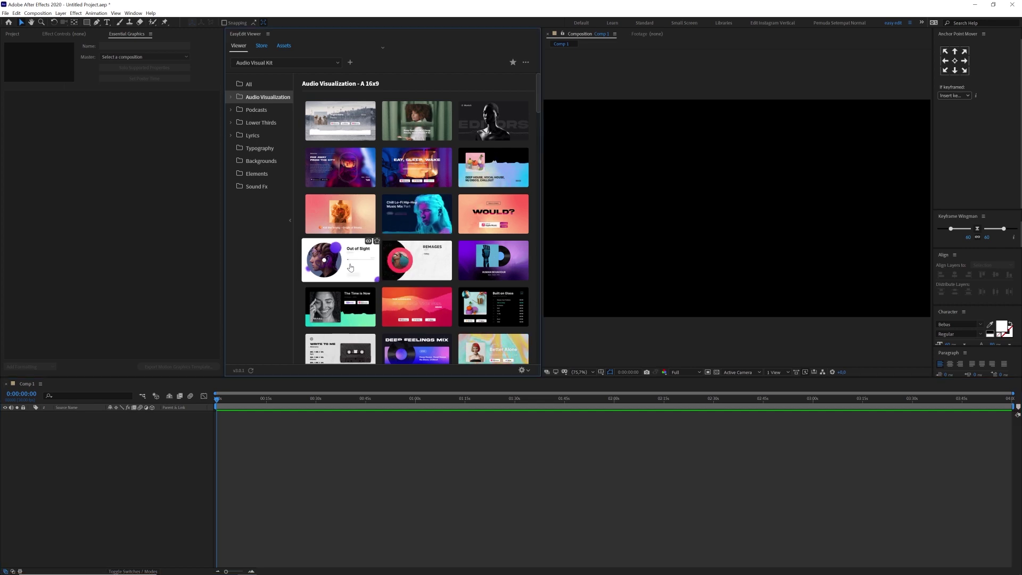
click(252, 400)
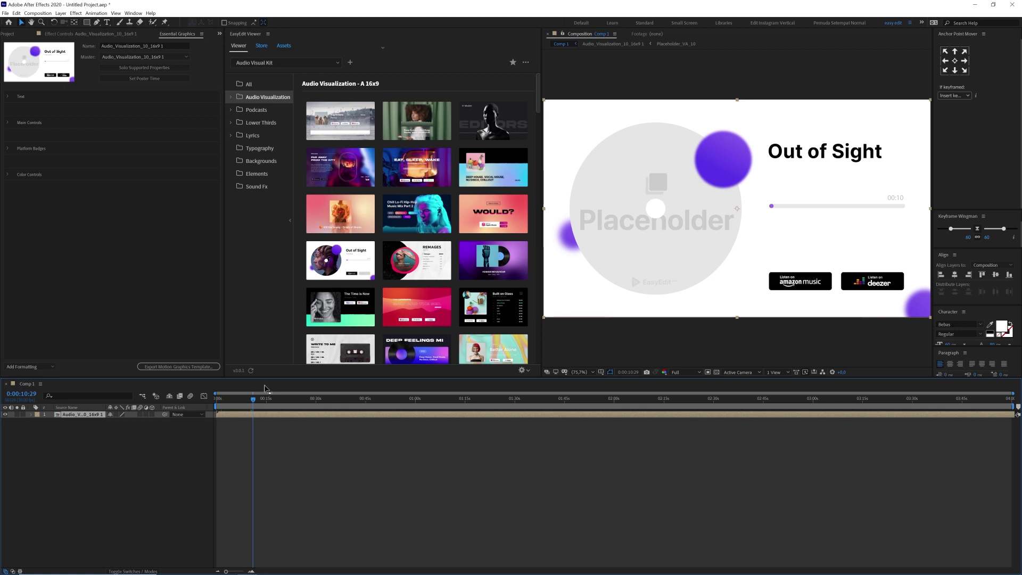
Open the template's inner composition and its Placeholder composition for editing.
double_click(73, 415)
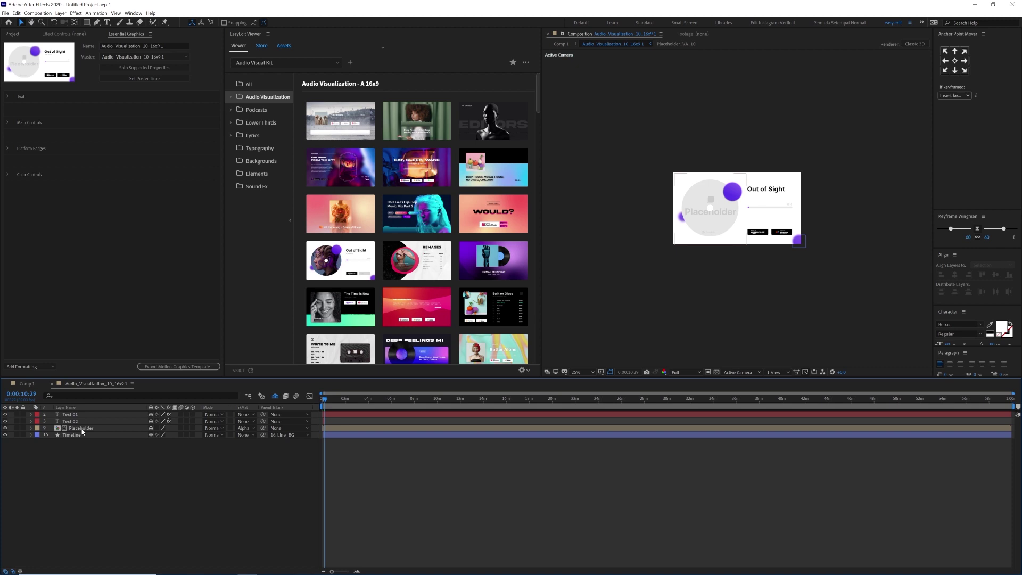
click(83, 428)
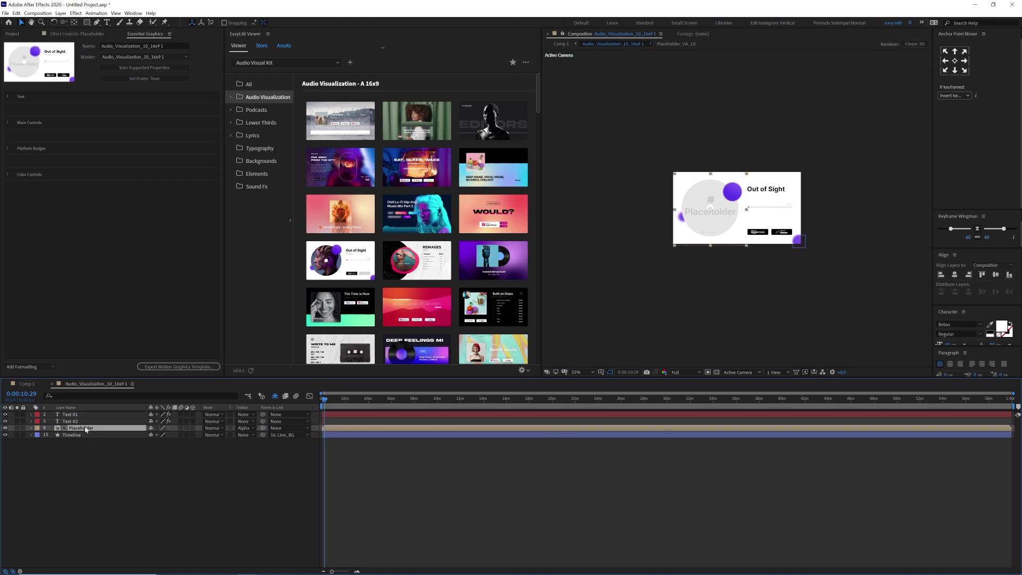
double_click(85, 429)
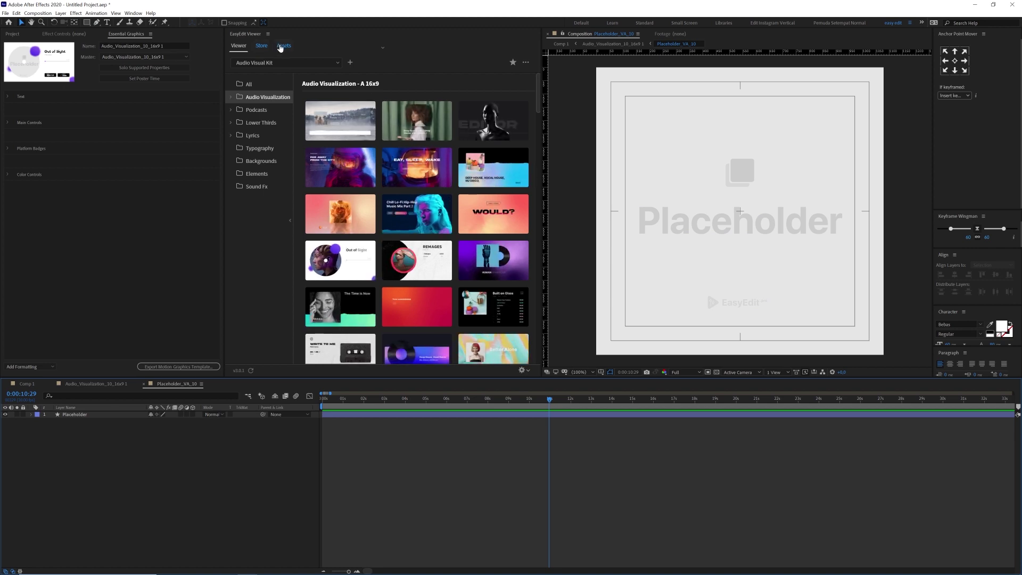
Open the EasyEdit asset library and switch it from GIFs to Images.
click(282, 47)
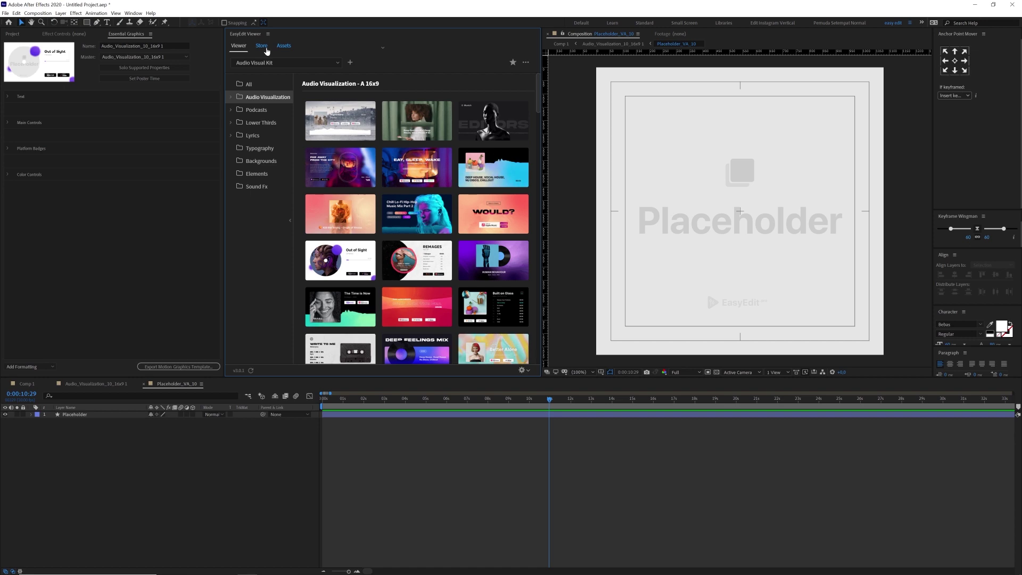
scroll(739, 300, up, 1)
scroll(739, 300, up, 3)
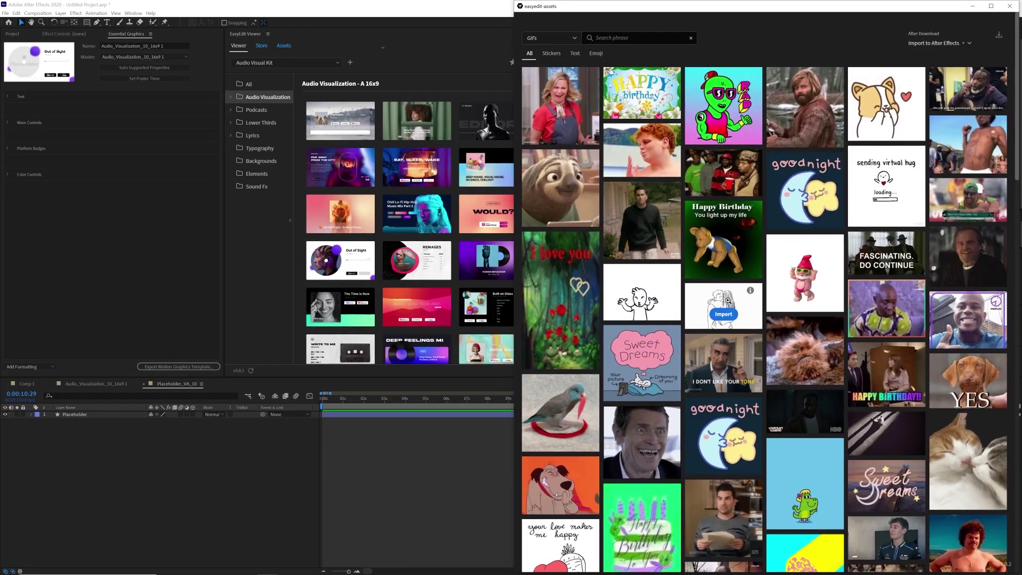
scroll(728, 300, down, 4)
scroll(755, 346, down, 4)
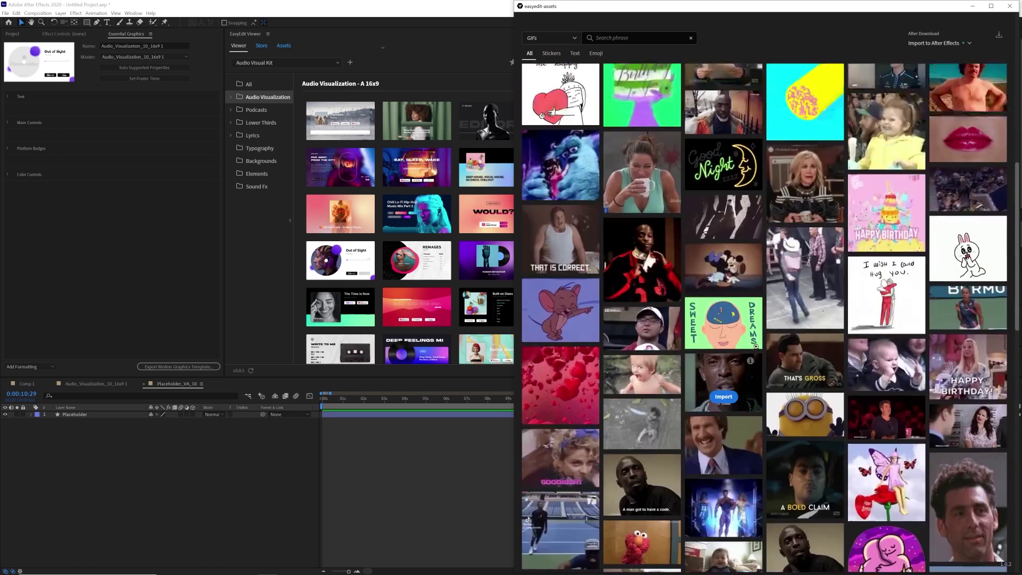
scroll(755, 346, up, 8)
click(558, 38)
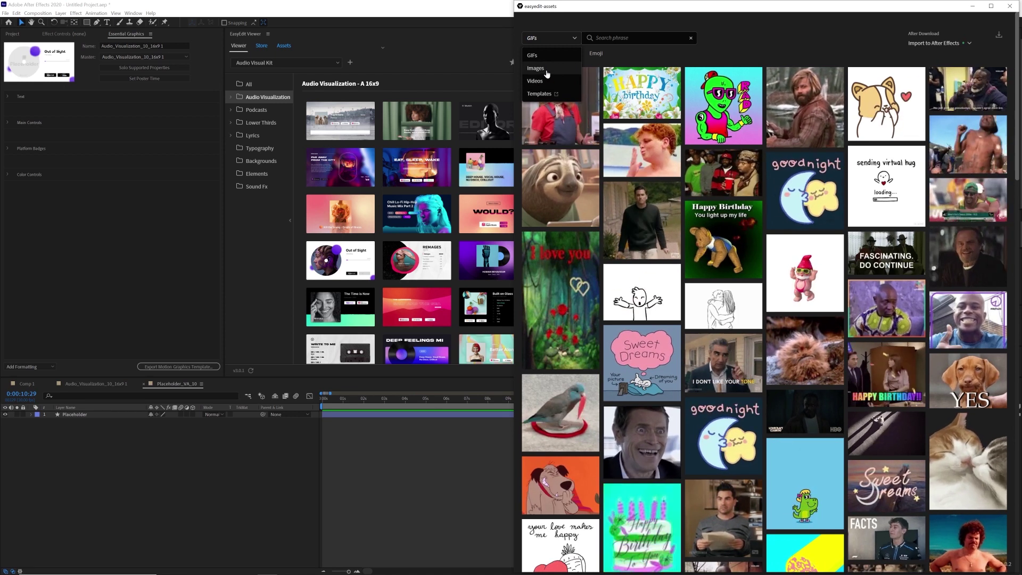
click(535, 68)
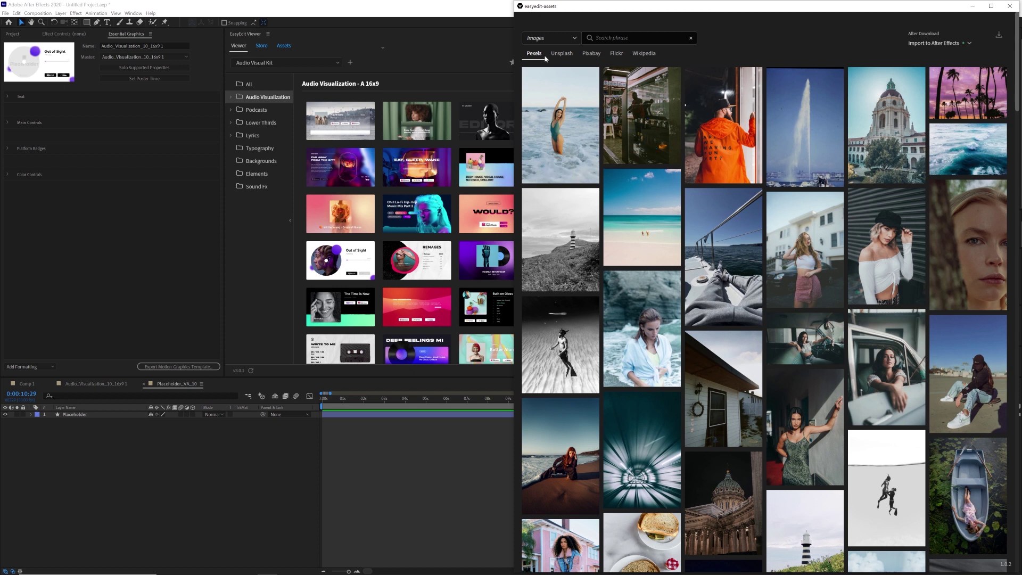
Import a Pexels photo of a woman in a green dress into the Placeholder composition.
scroll(719, 314, down, 2)
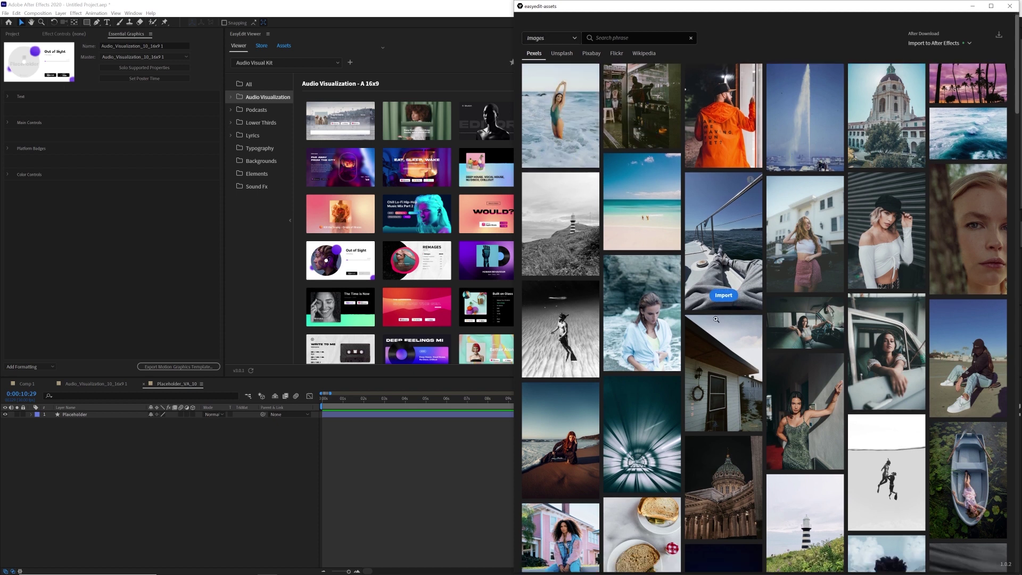
scroll(796, 318, down, 5)
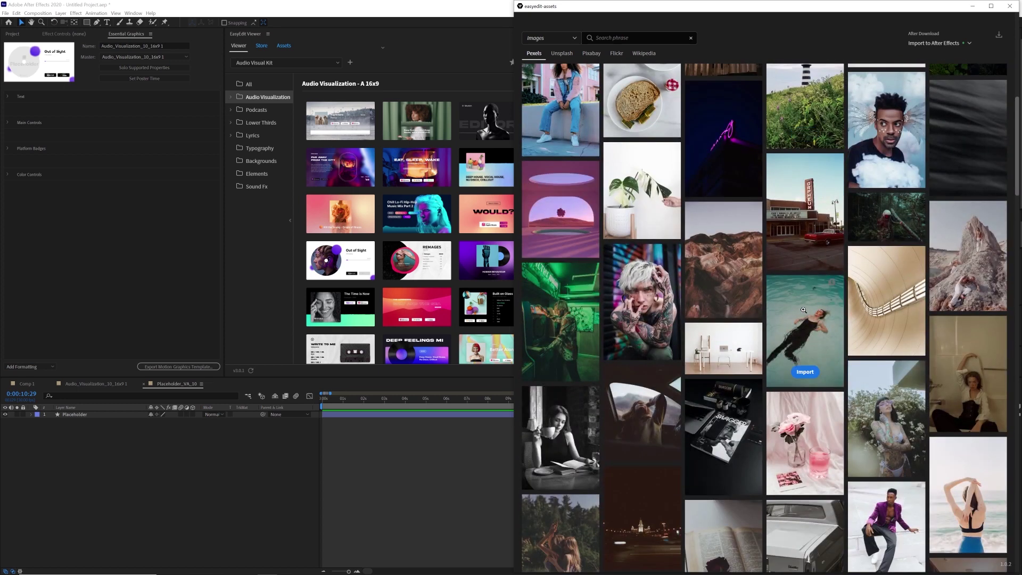
scroll(803, 310, down, 3)
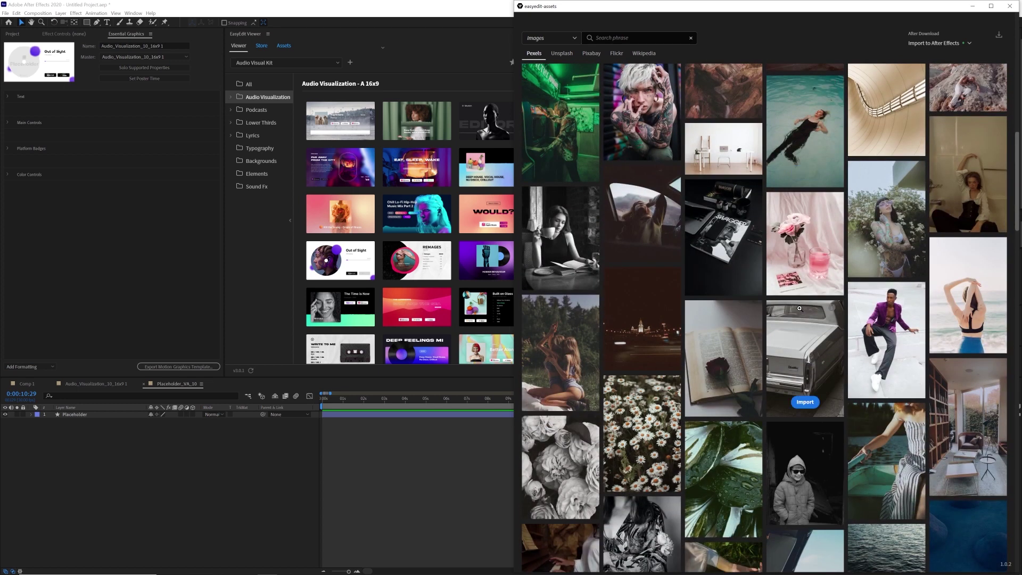
scroll(799, 308, up, 7)
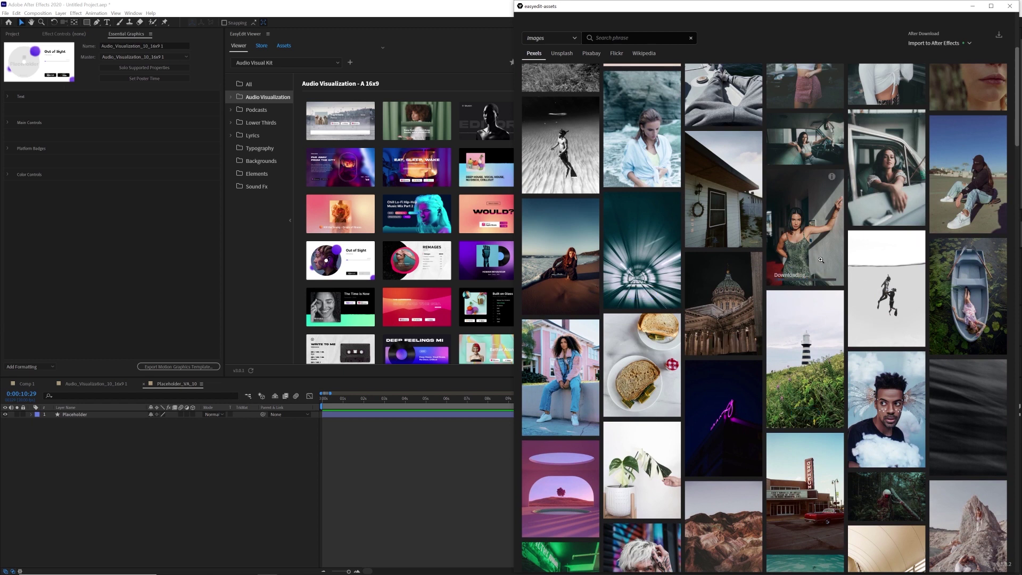
click(229, 446)
Start the woman's photo layer near the beginning, fit it to the frame width, and reposition it.
click(229, 445)
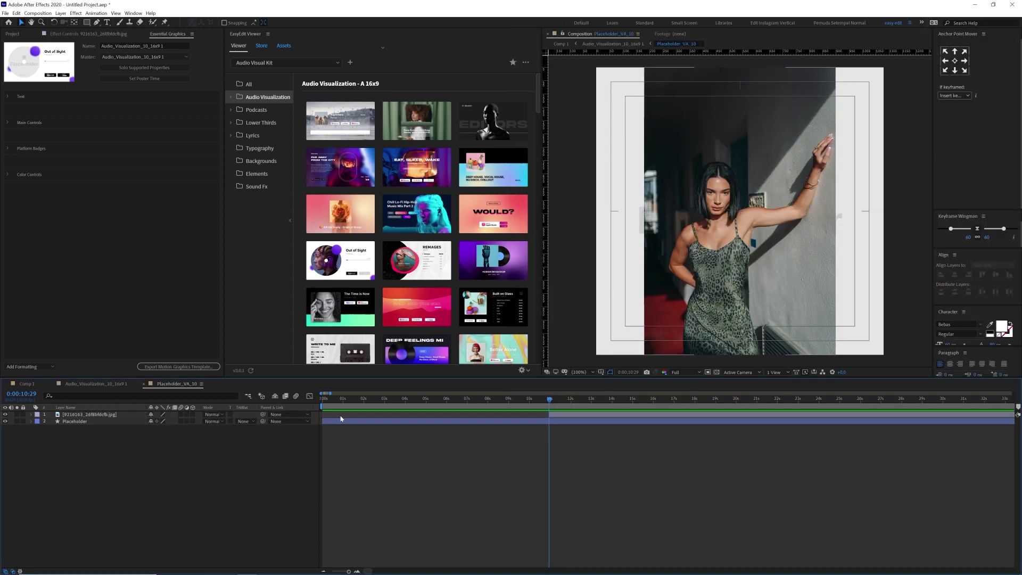
drag(545, 400, 346, 417)
click(433, 399)
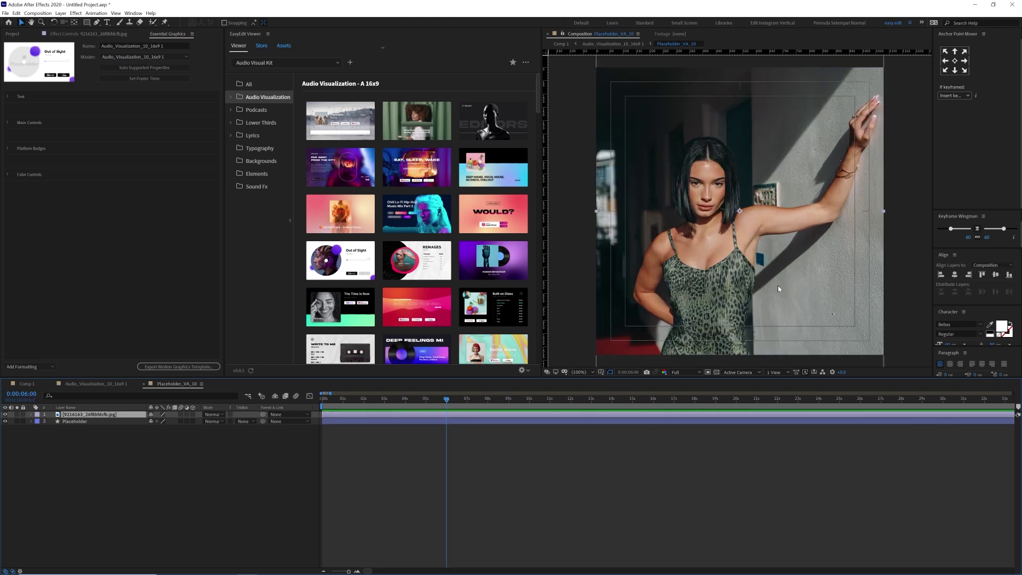
key(ctrl+alt+shift+h)
drag(778, 285, 776, 247)
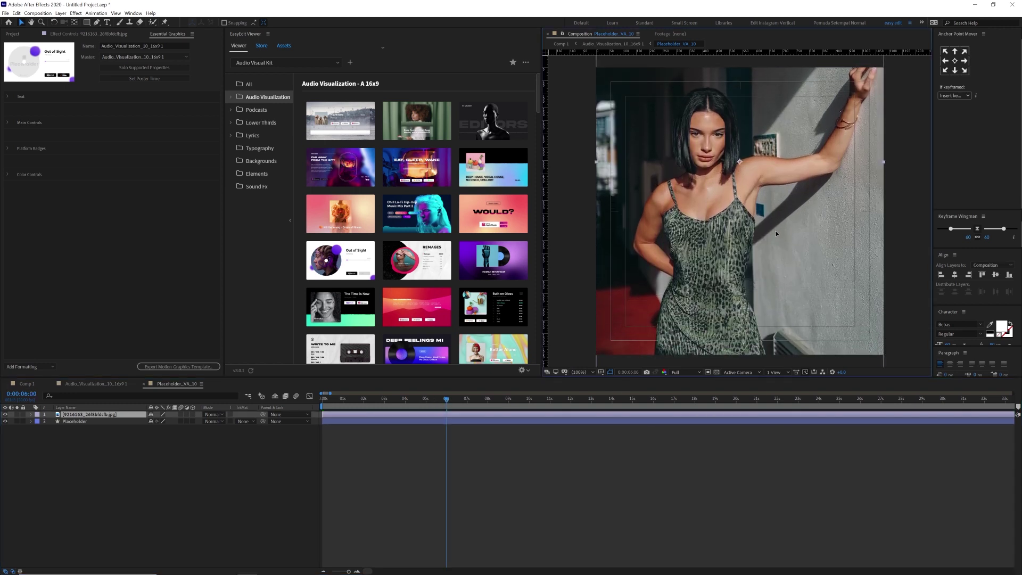
key(comma)
key(comma)
key(comma)
key(period)
key(period)
key(period)
key(period)
drag(764, 229, 766, 256)
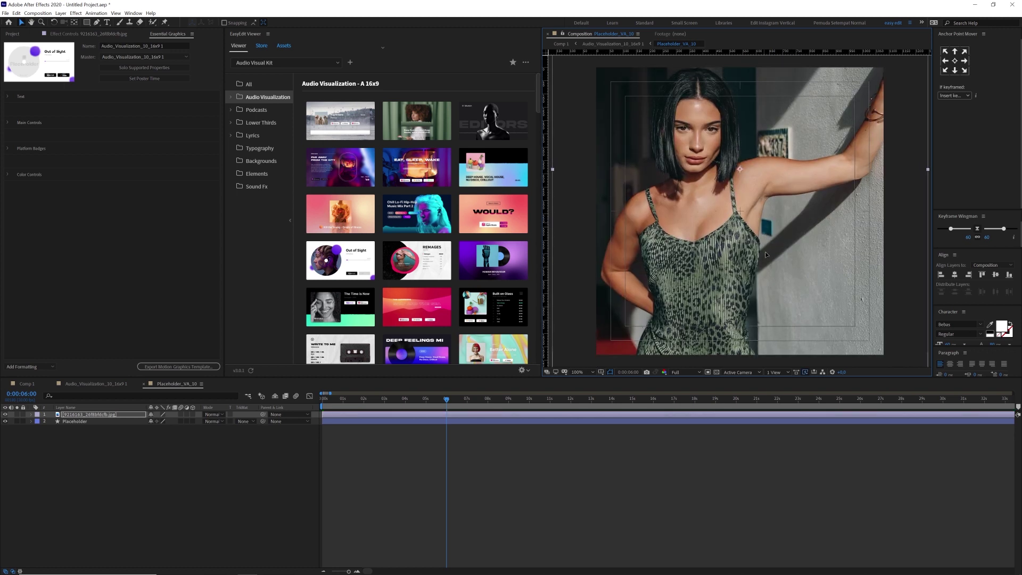
click(25, 384)
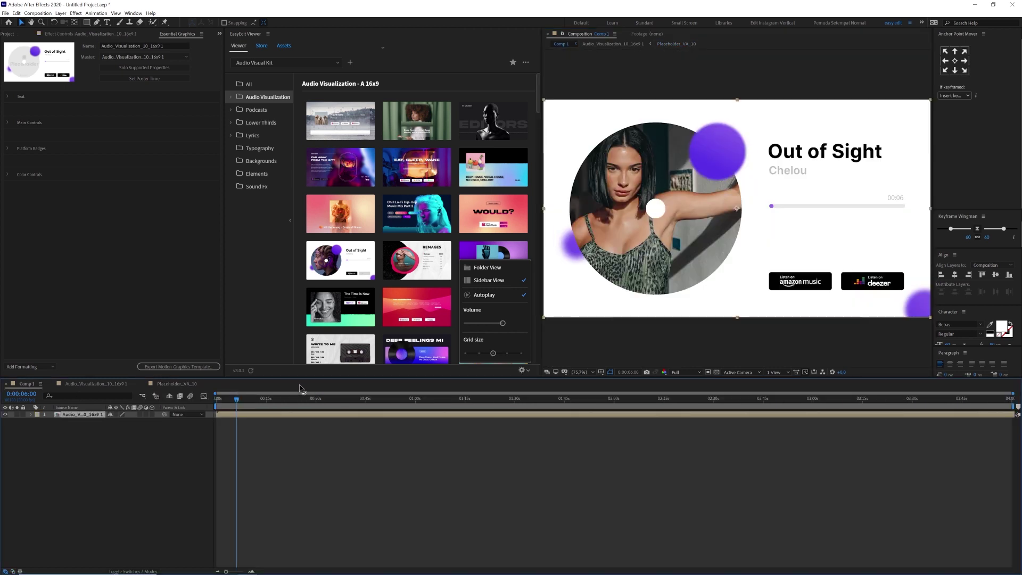
drag(237, 401, 299, 400)
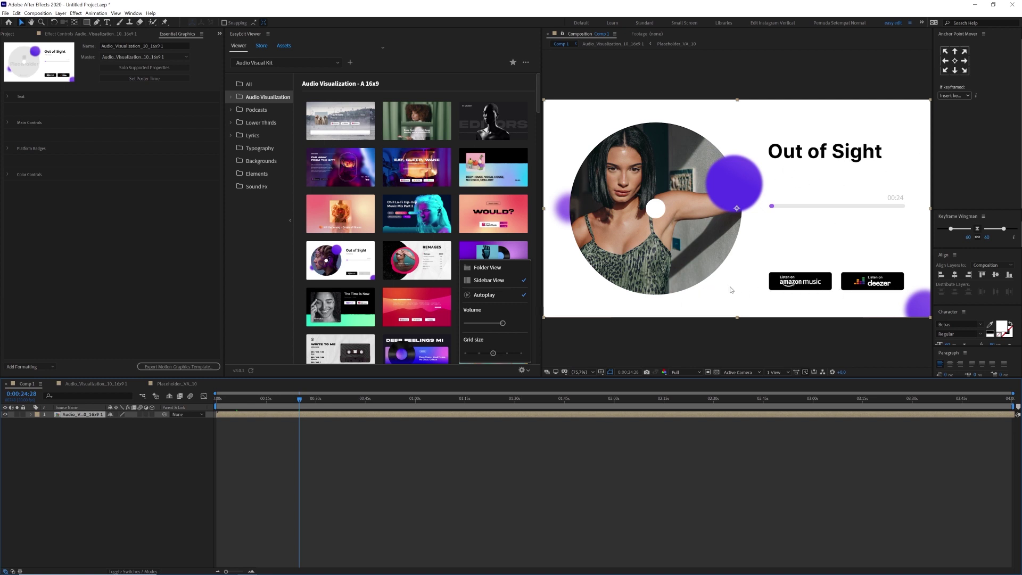
click(174, 37)
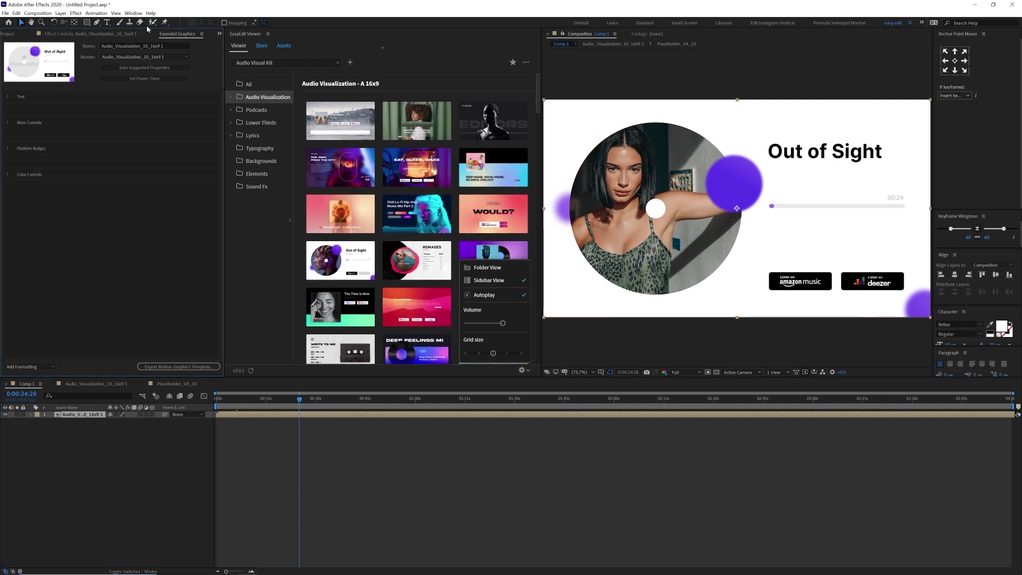
click(134, 13)
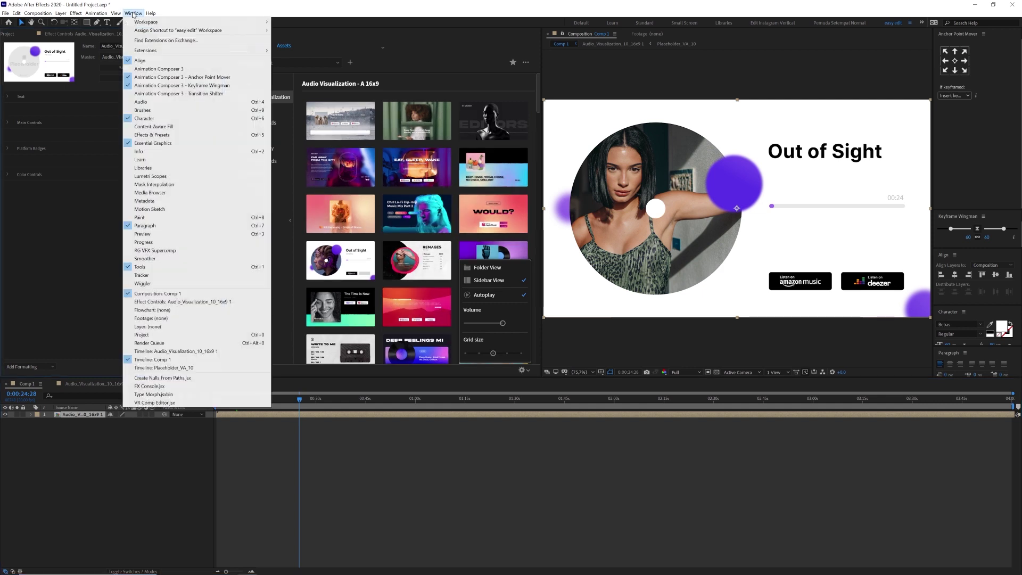
click(155, 143)
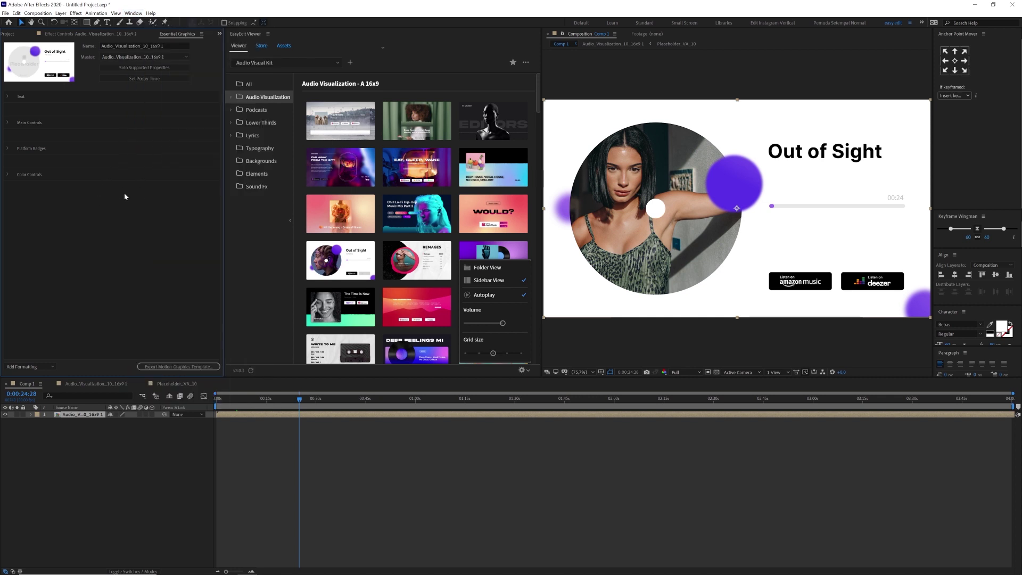
Change the Text 01 title to 'Pemuda Setempat'.
click(8, 97)
text(Pemuda Setempat)
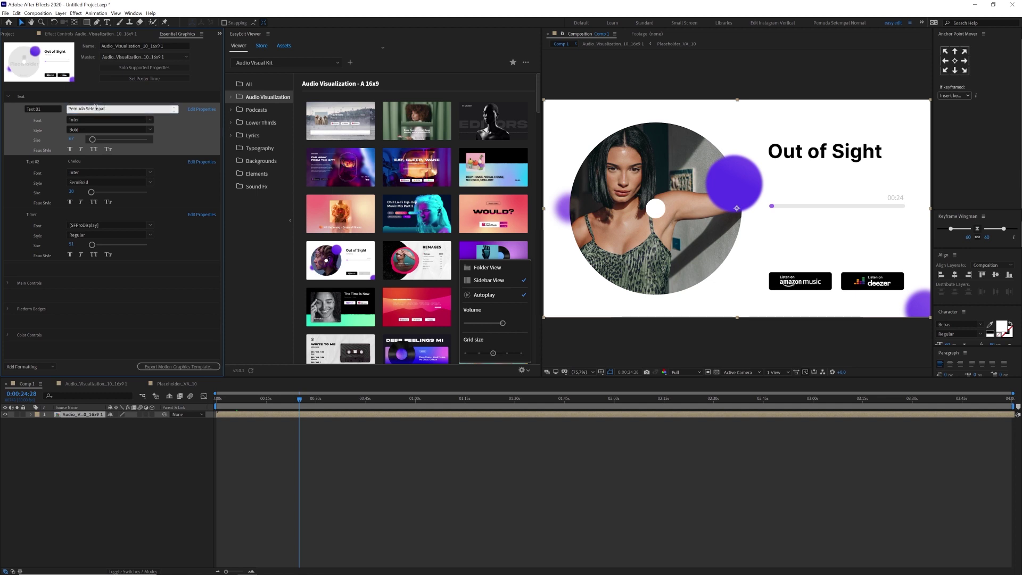
click(180, 107)
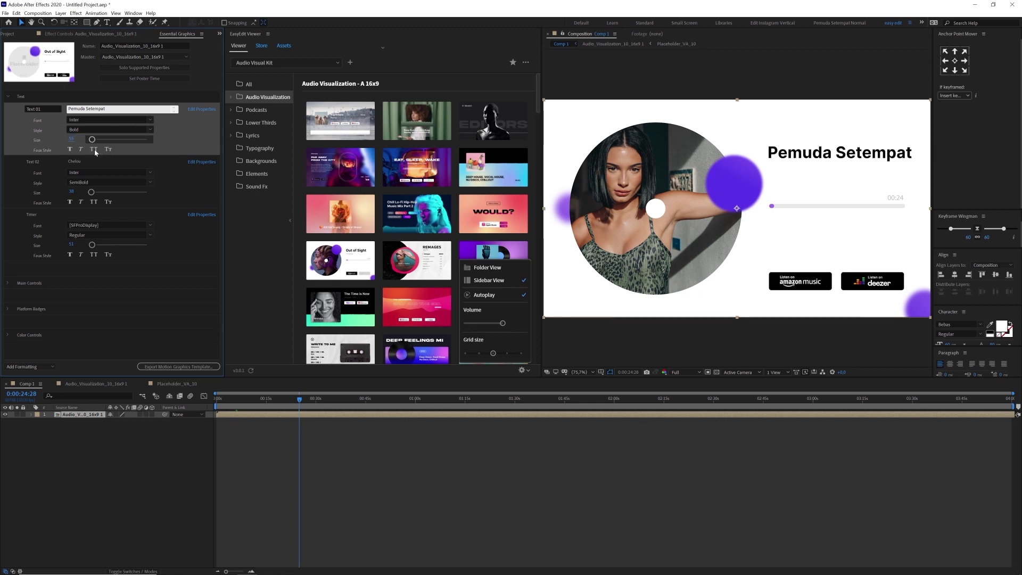
click(101, 454)
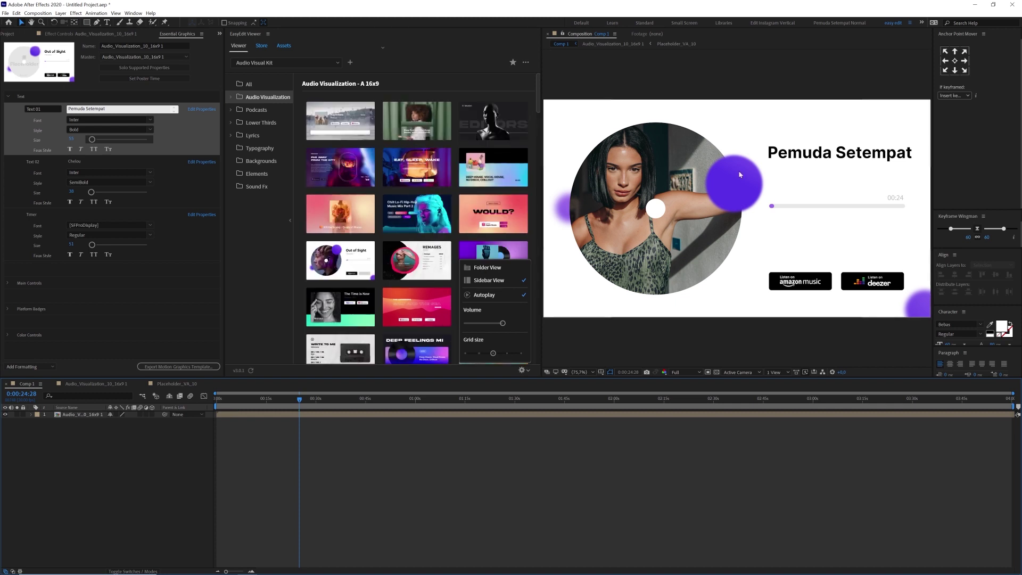
Set the title colour to pink #E4005D and the progress bar colour to blue.
click(7, 335)
scroll(130, 299, down, 3)
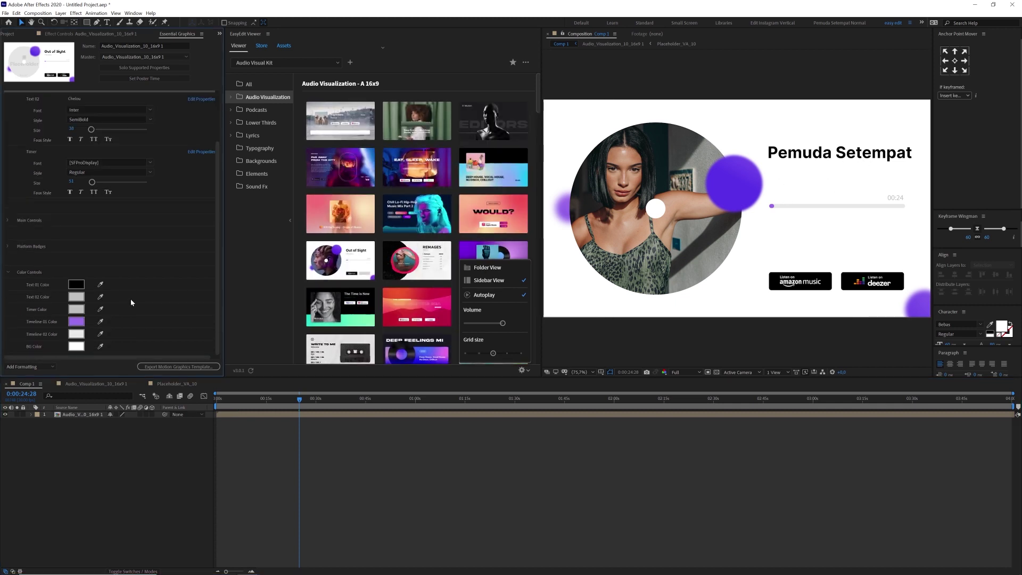
click(74, 286)
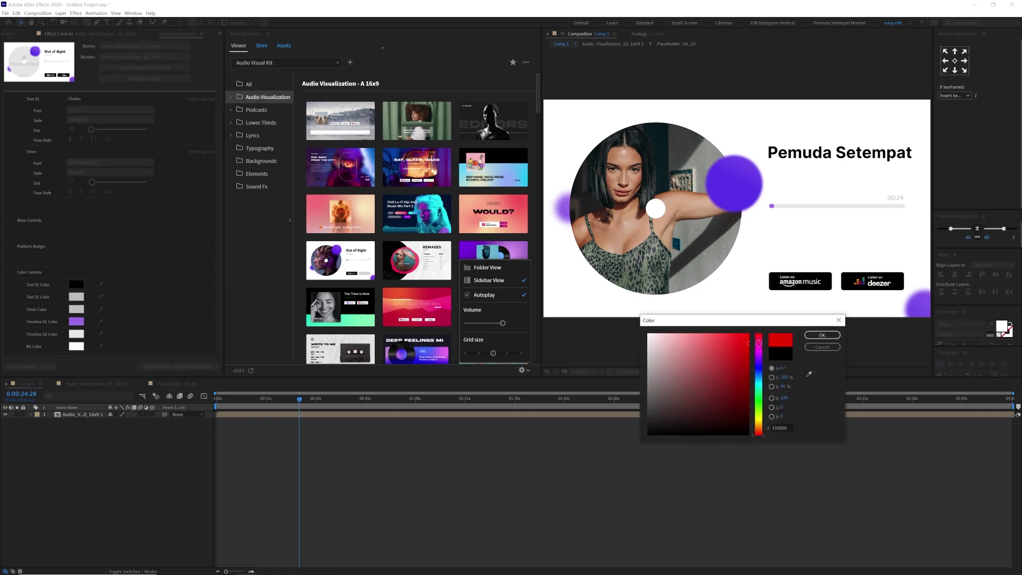
click(834, 338)
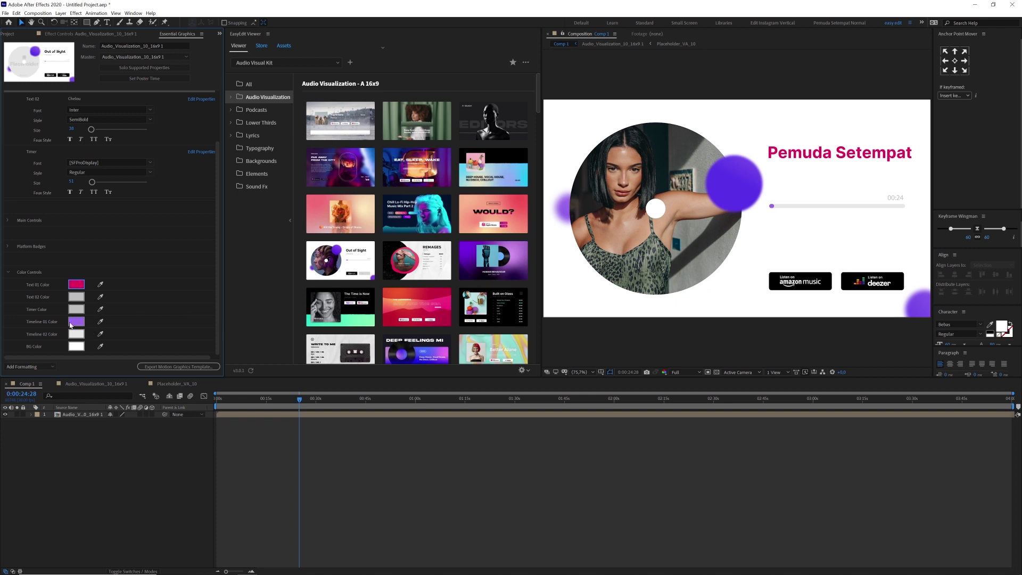
click(74, 322)
drag(763, 372, 759, 376)
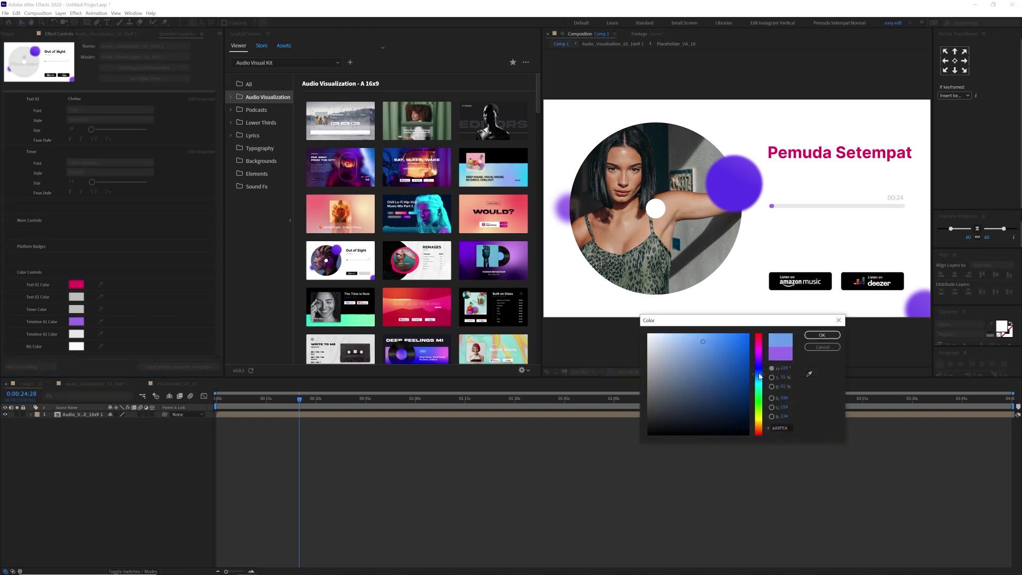
click(824, 336)
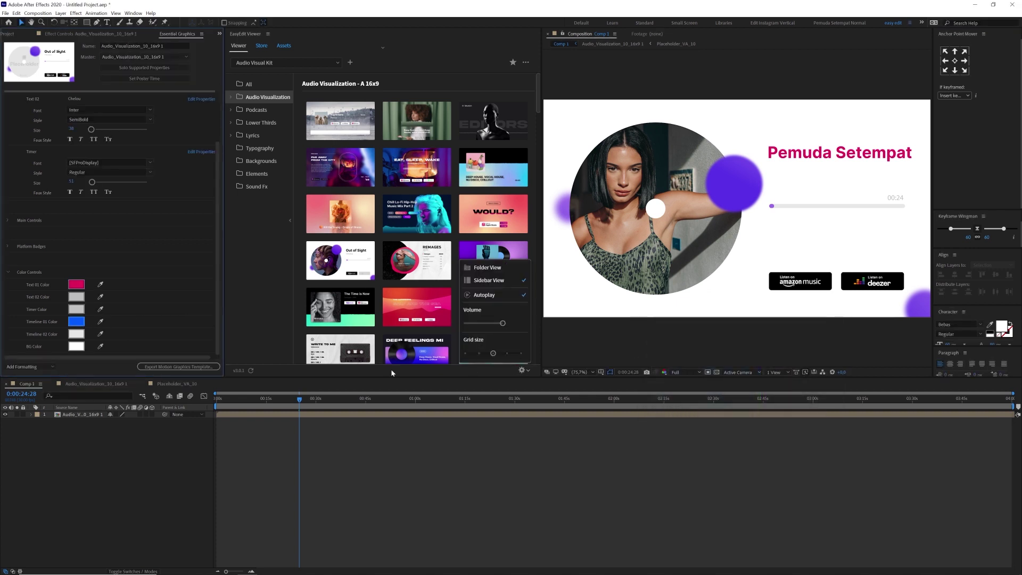
click(663, 318)
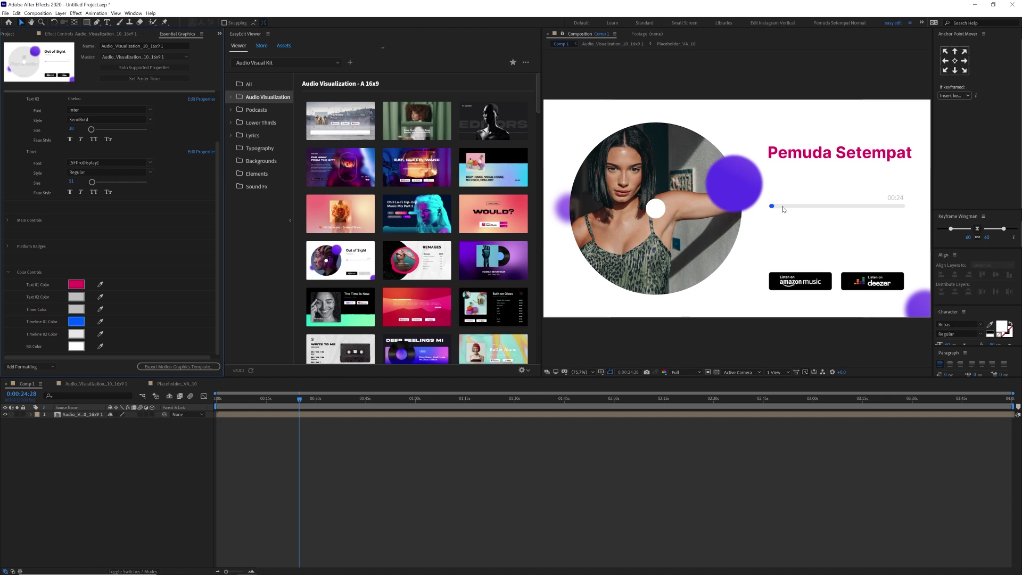
Set the BG Color to peach FADBA8, checking it at 0:01:23:00.
drag(354, 398, 491, 398)
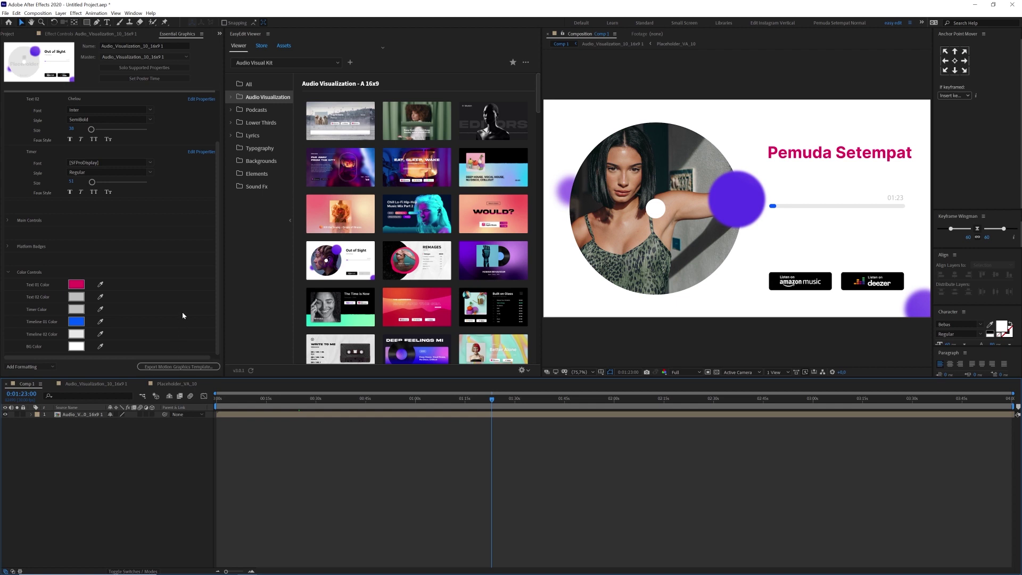
click(76, 345)
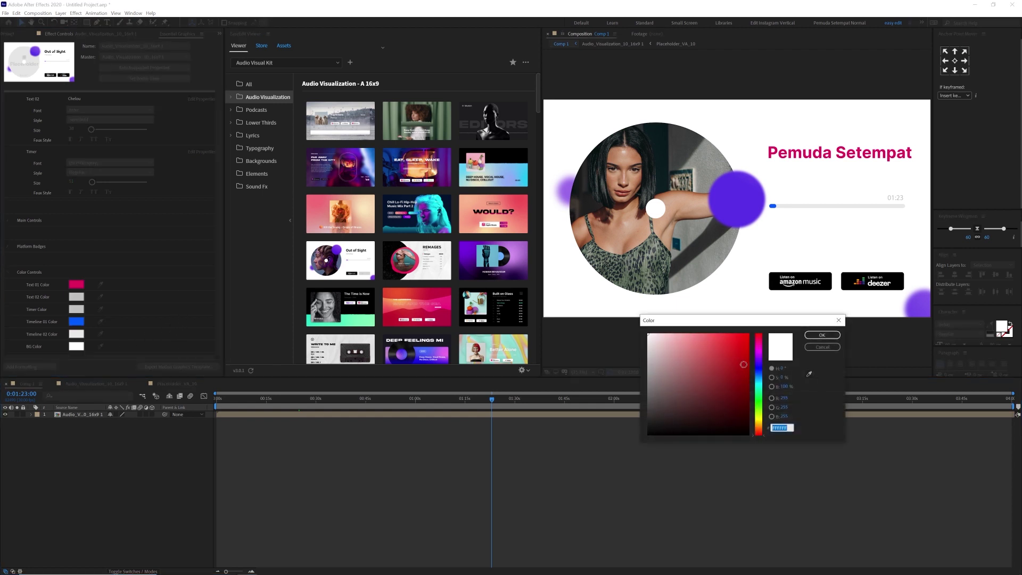
click(759, 390)
drag(759, 434, 759, 426)
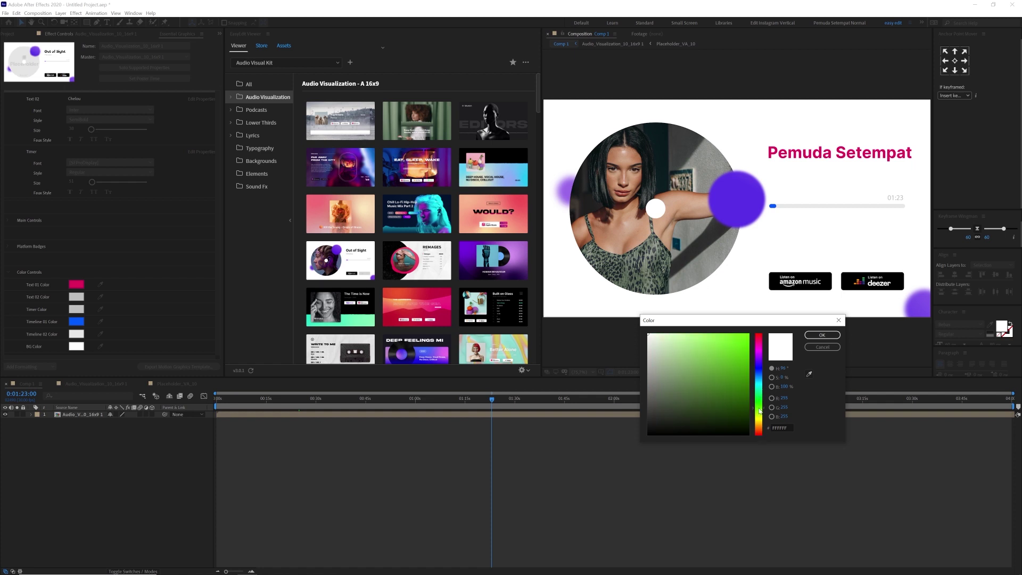
click(677, 334)
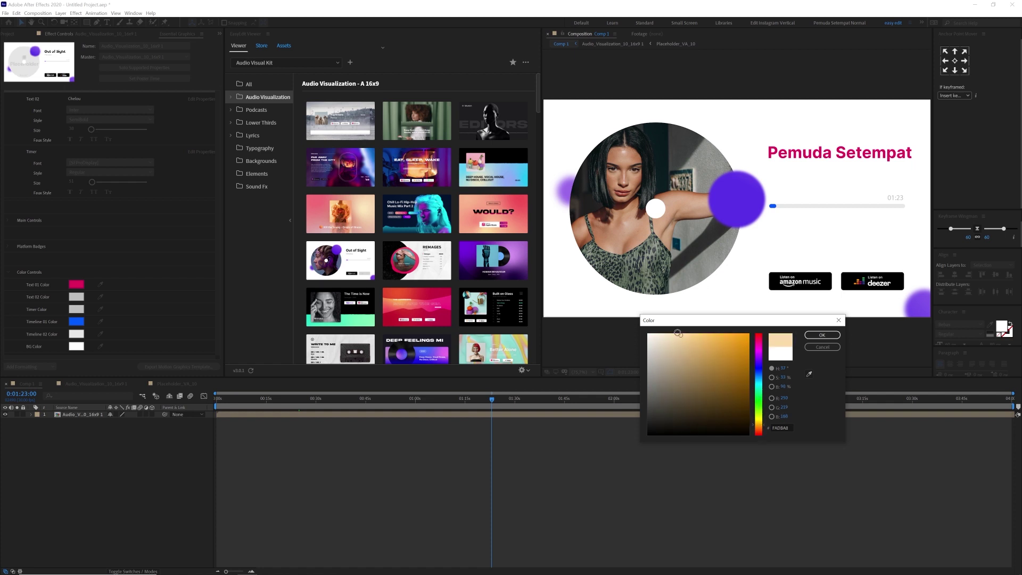
click(822, 335)
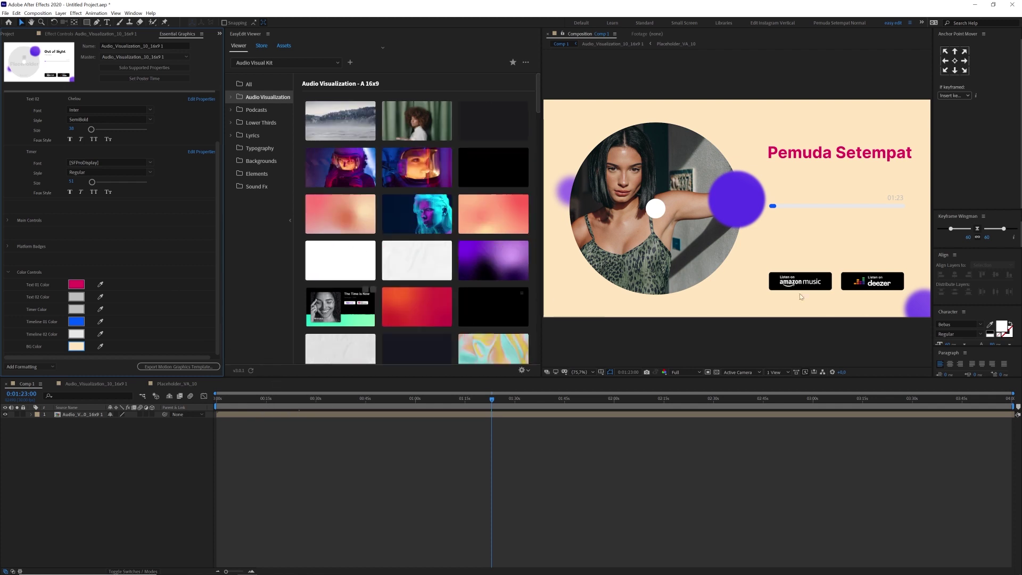
Set Badge 01 to Pocket Casts (12) and Badge 02 to Google Play Music (7).
click(9, 246)
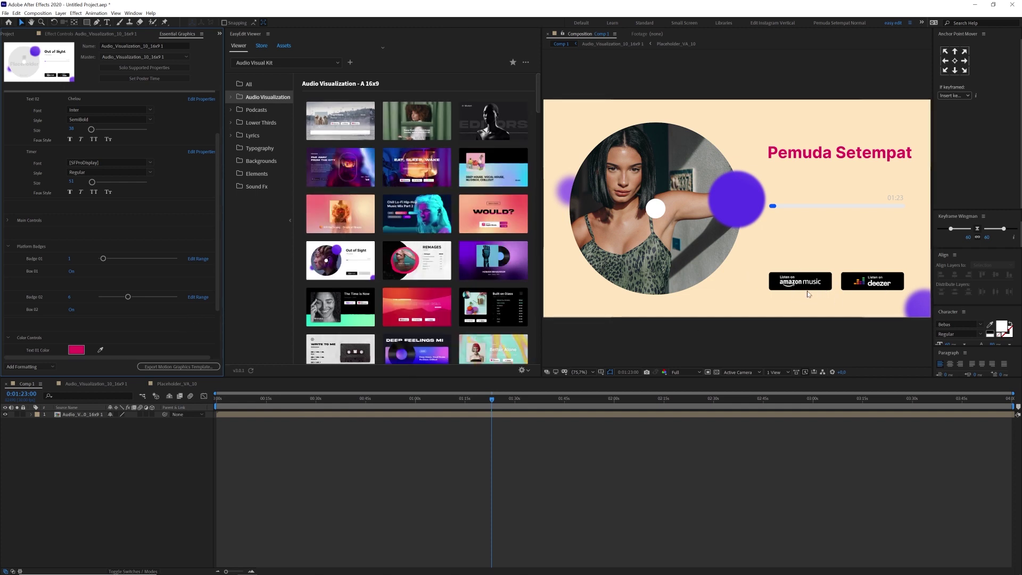
drag(103, 258, 115, 259)
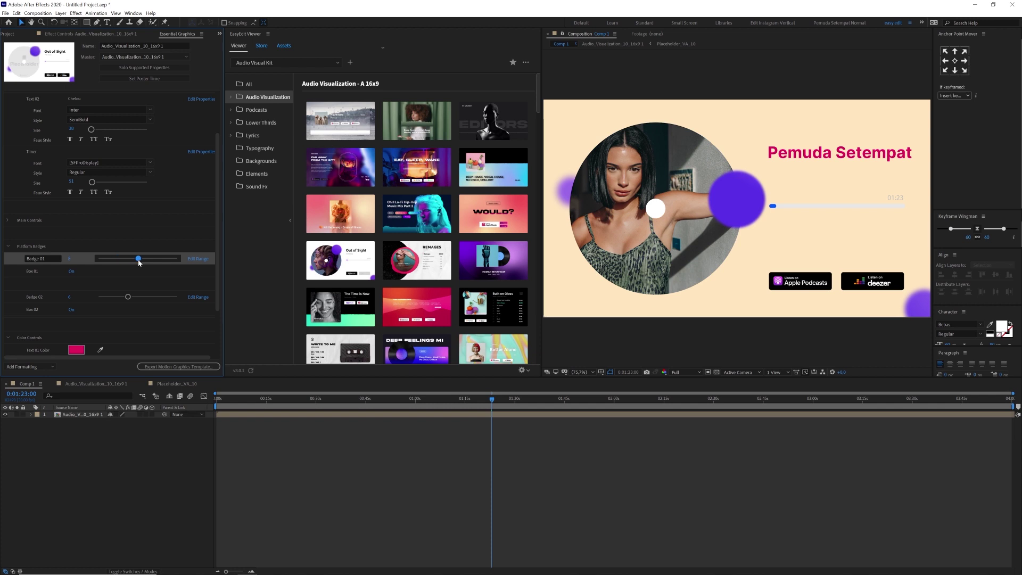
drag(140, 261, 166, 260)
drag(126, 296, 150, 300)
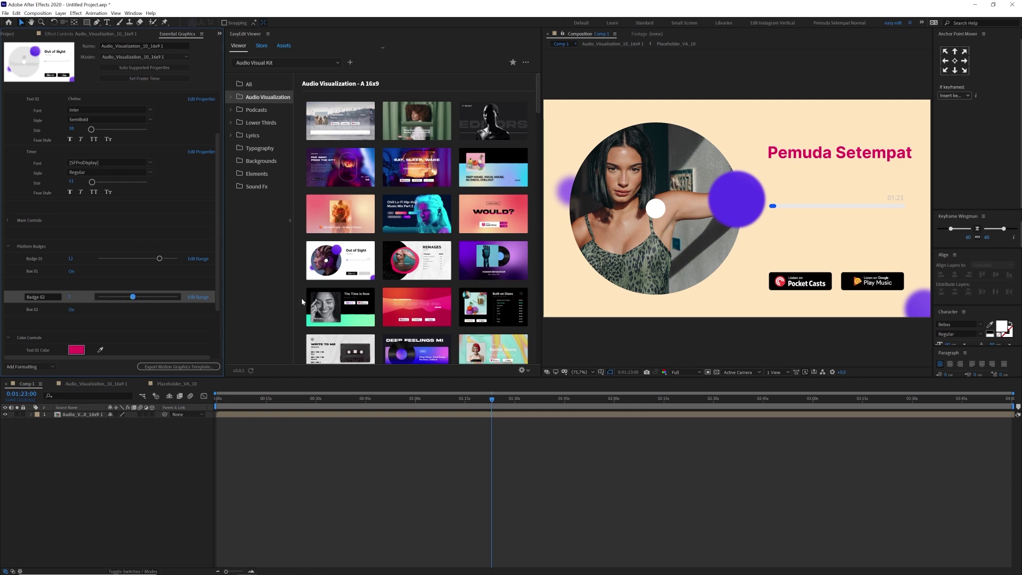
Toggle the Box 01 and Box 02 black boxes off and back on.
click(71, 311)
click(71, 311)
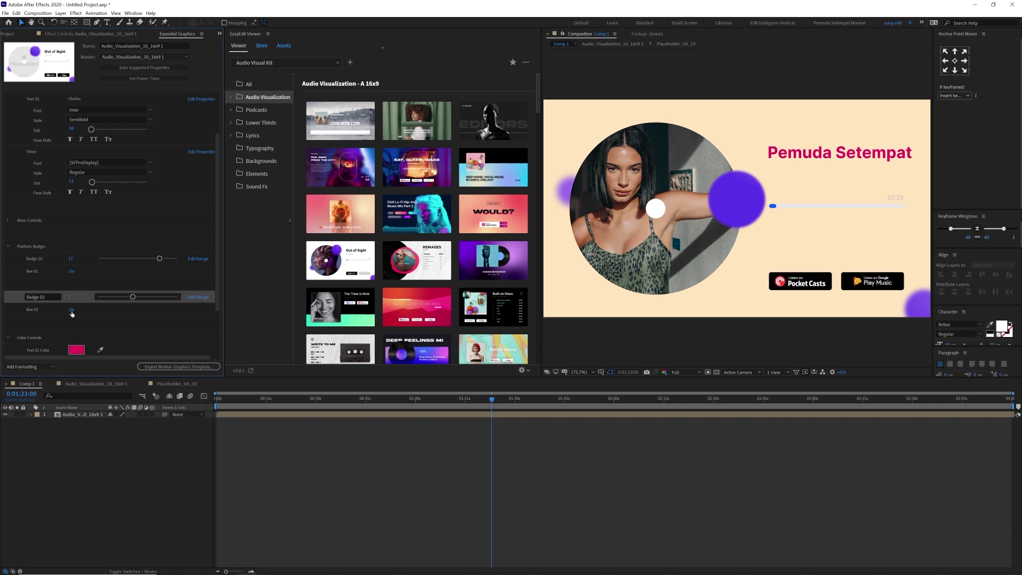
click(35, 309)
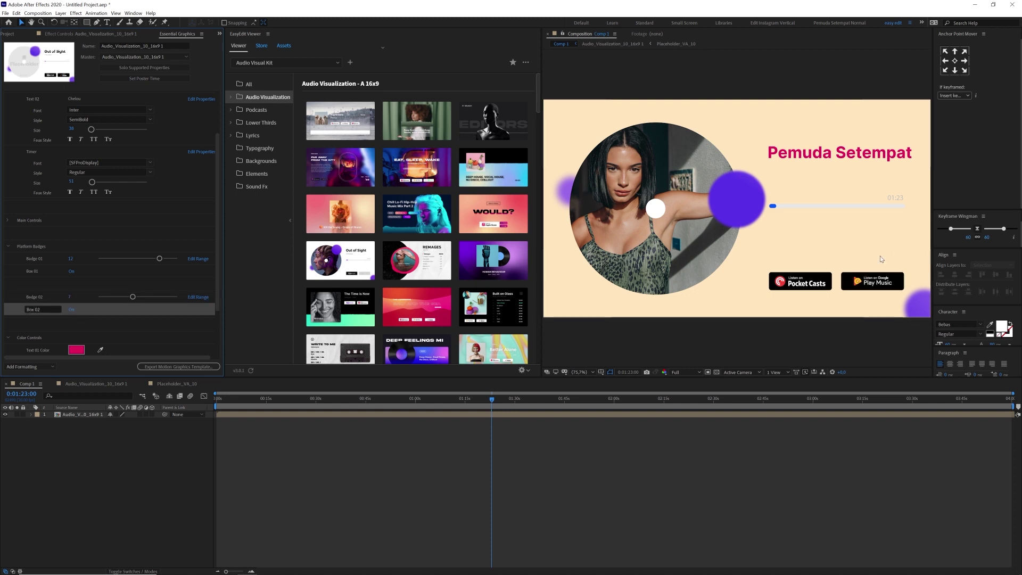
click(72, 310)
click(73, 310)
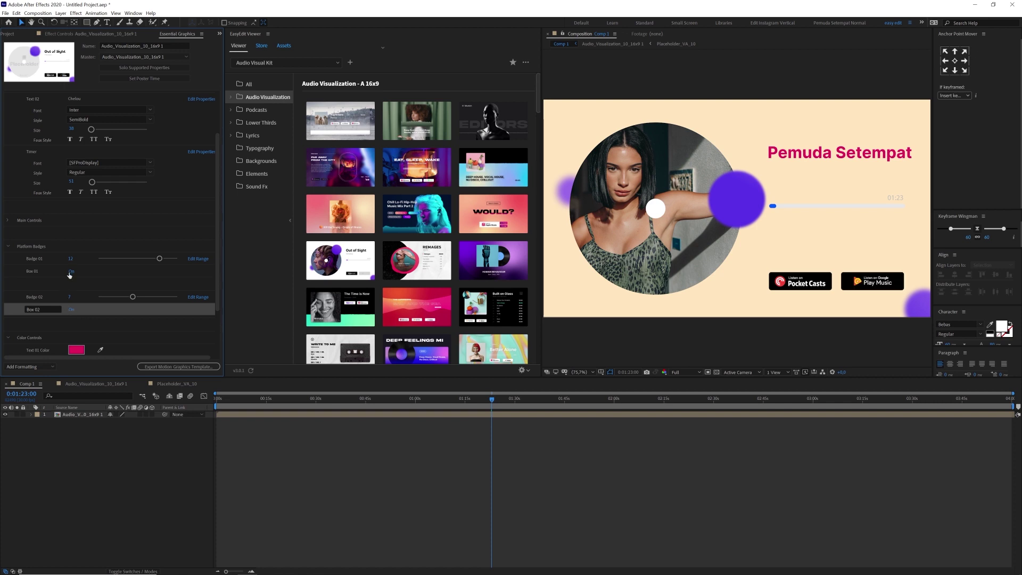
click(70, 271)
click(70, 272)
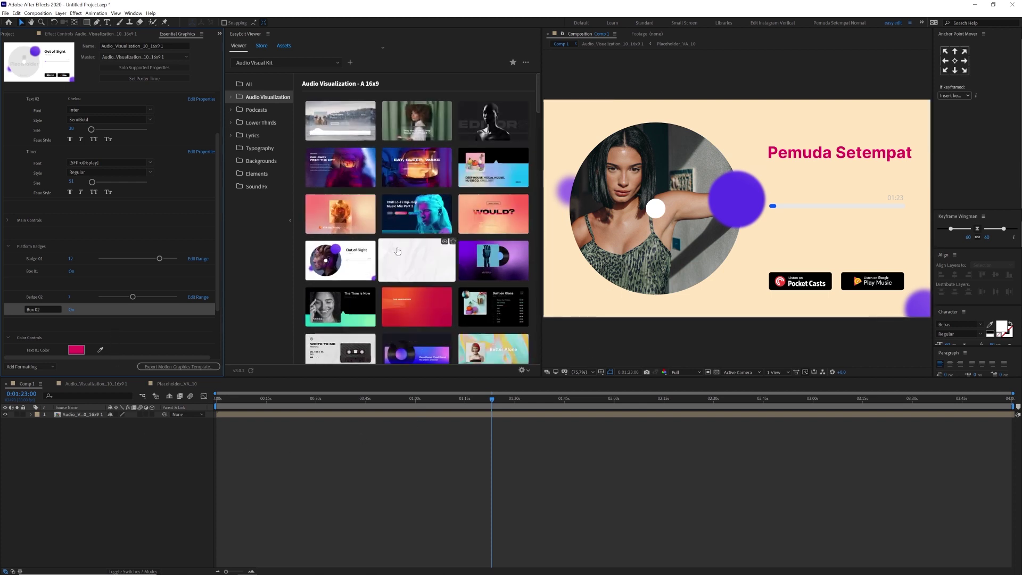
Delete the audio visualization layer and undo back to an empty Comp 1.
click(257, 110)
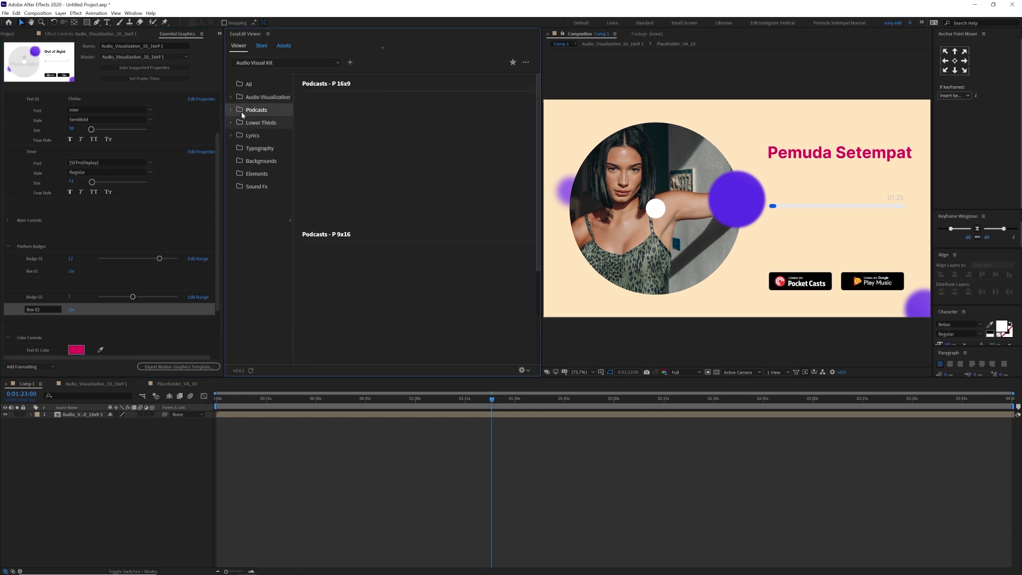
click(87, 414)
key(Delete)
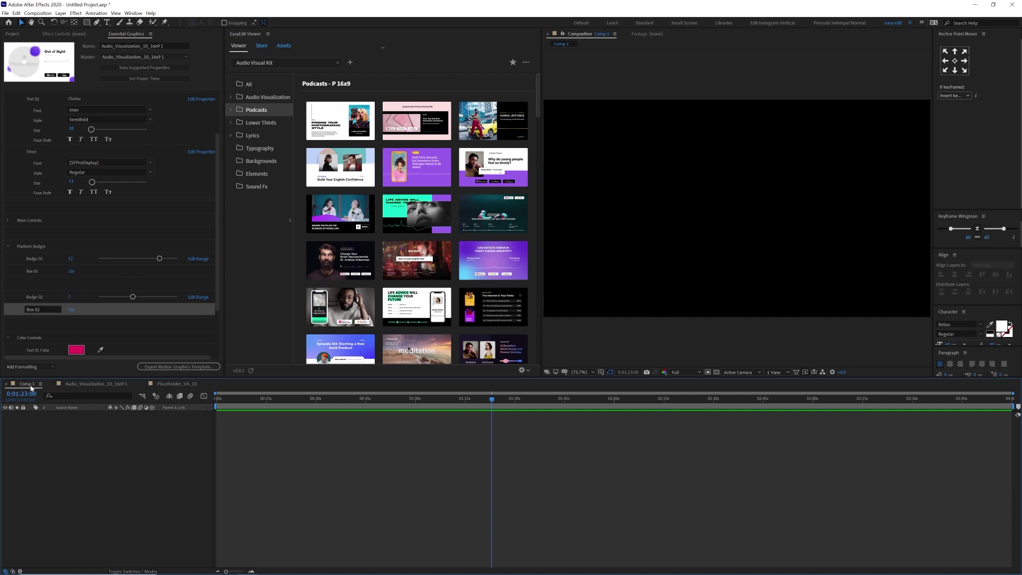
key(ctrl+z)
key(ctrl+z)
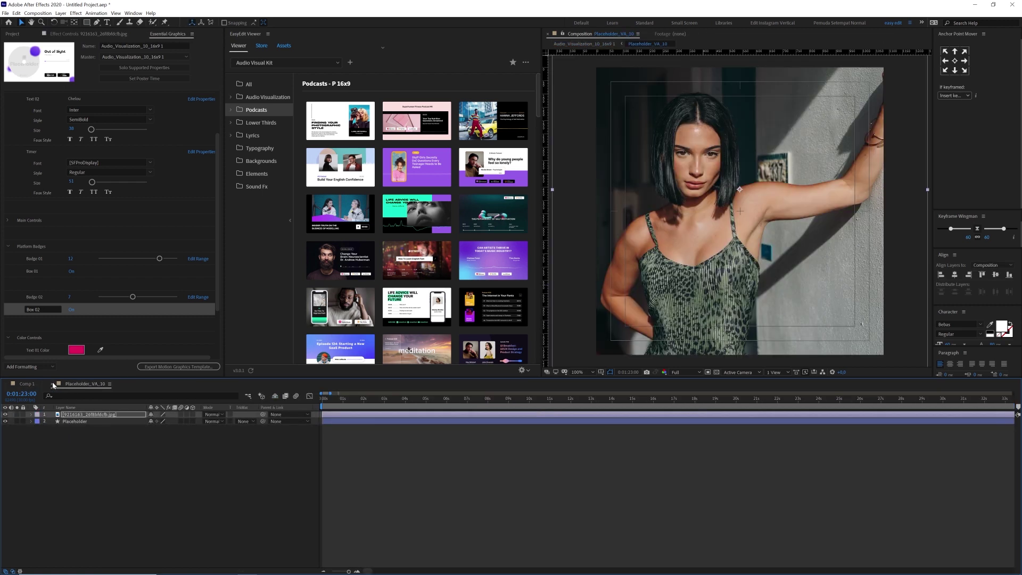
key(ctrl+z)
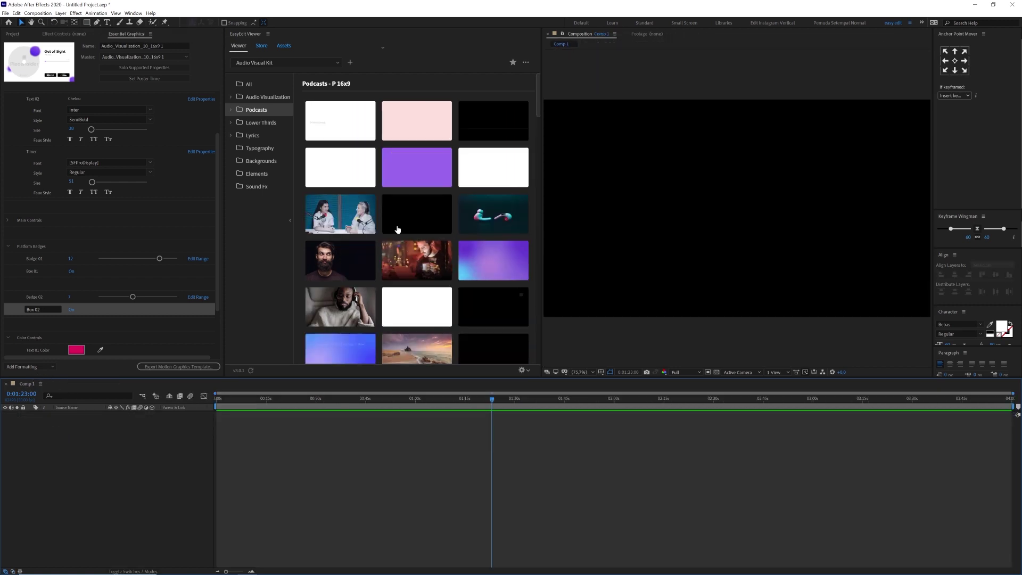
Return to the Podcasts templates and expand their 16x9, 9x16 and 1x1 subfolders.
click(251, 109)
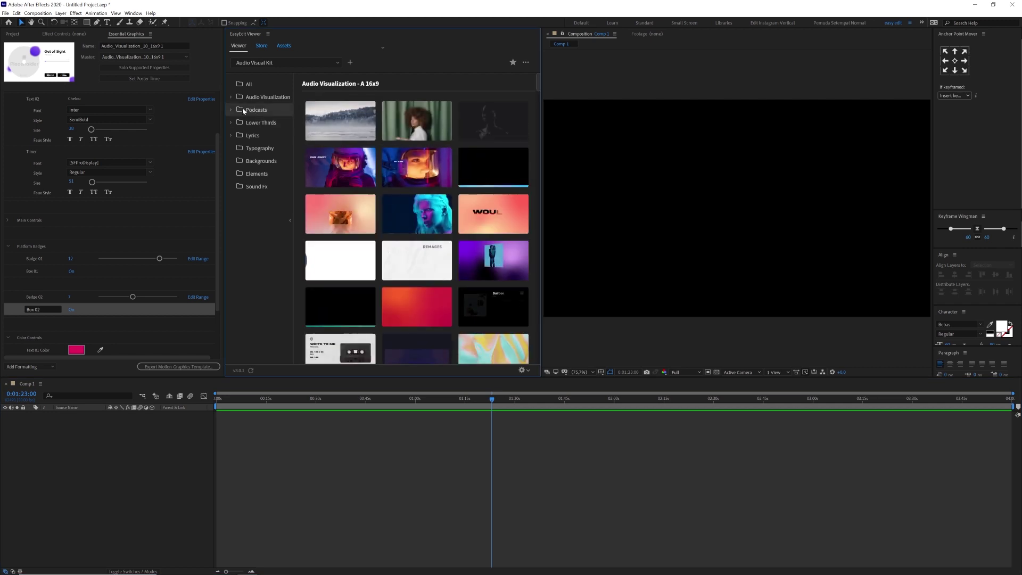
click(252, 111)
click(231, 111)
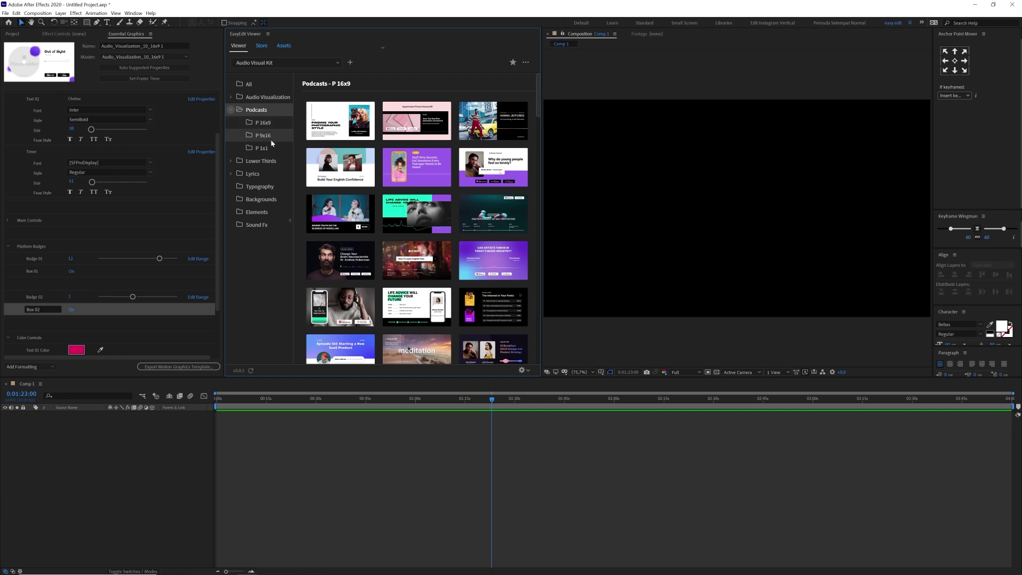
mouse_move(458, 243)
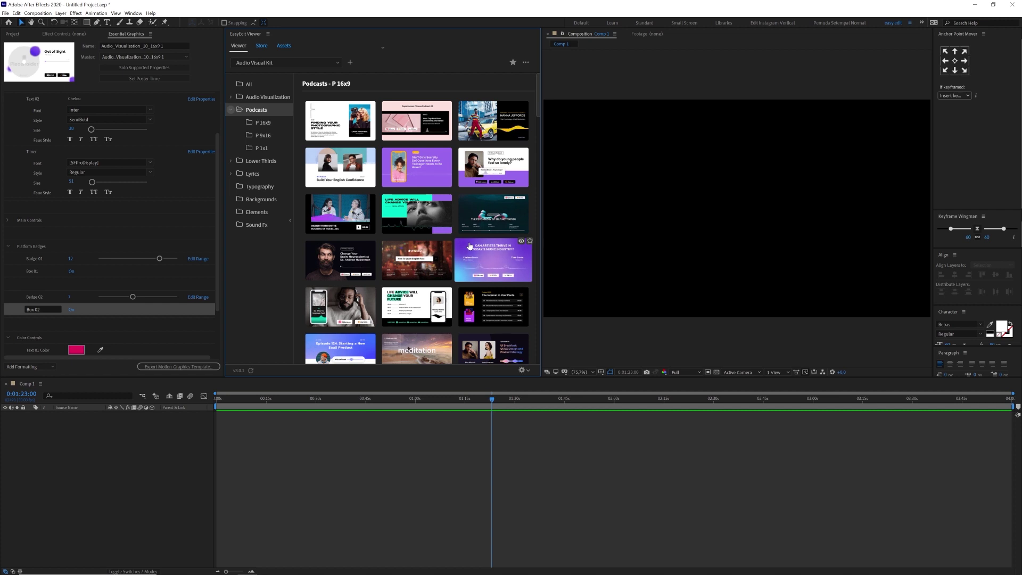
mouse_move(360, 205)
mouse_move(350, 180)
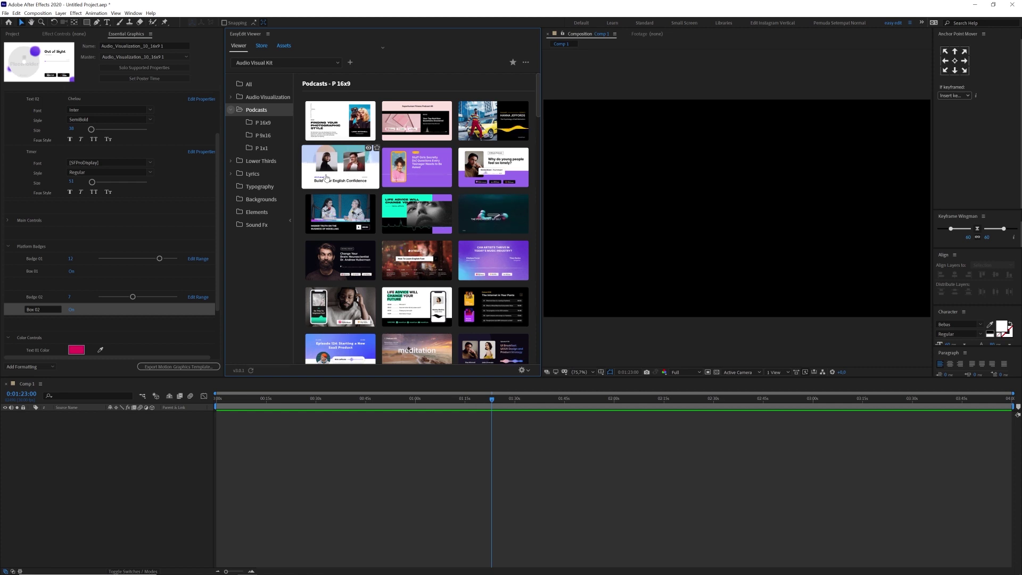
Add the Build Your English Confidence template to Comp 1, starting at 0:00.
drag(340, 170, 598, 246)
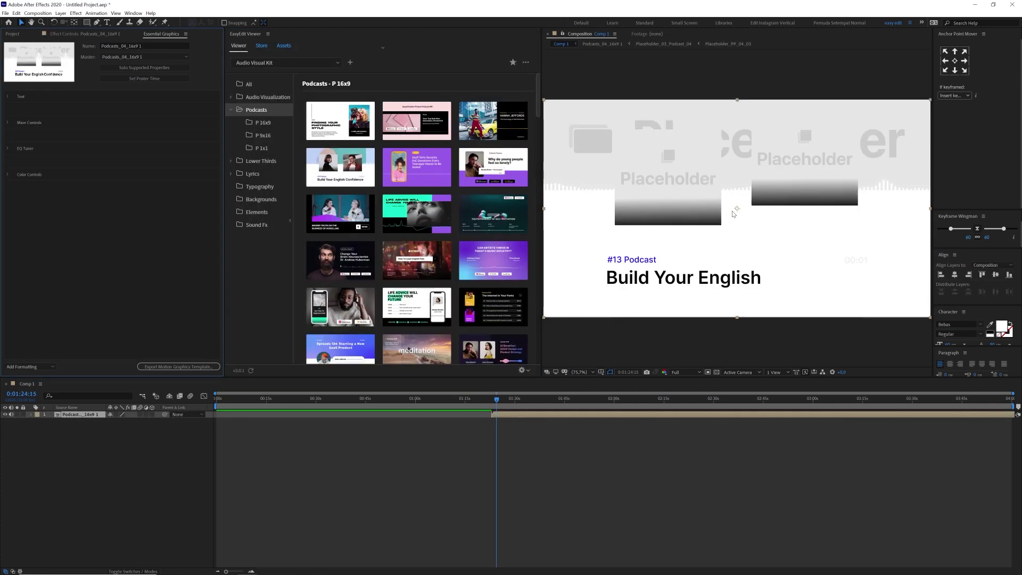
mouse_move(523, 419)
mouse_down()
mouse_move(259, 419)
mouse_move(361, 401)
mouse_up()
click(270, 398)
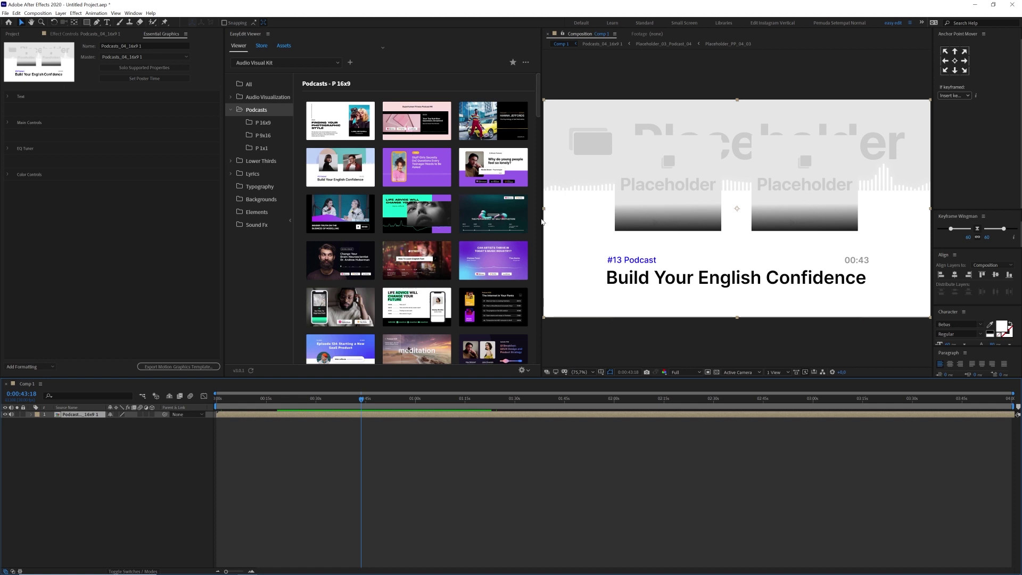
Open the podcast template's precomp and its Placeholder_01 photo composition.
double_click(80, 414)
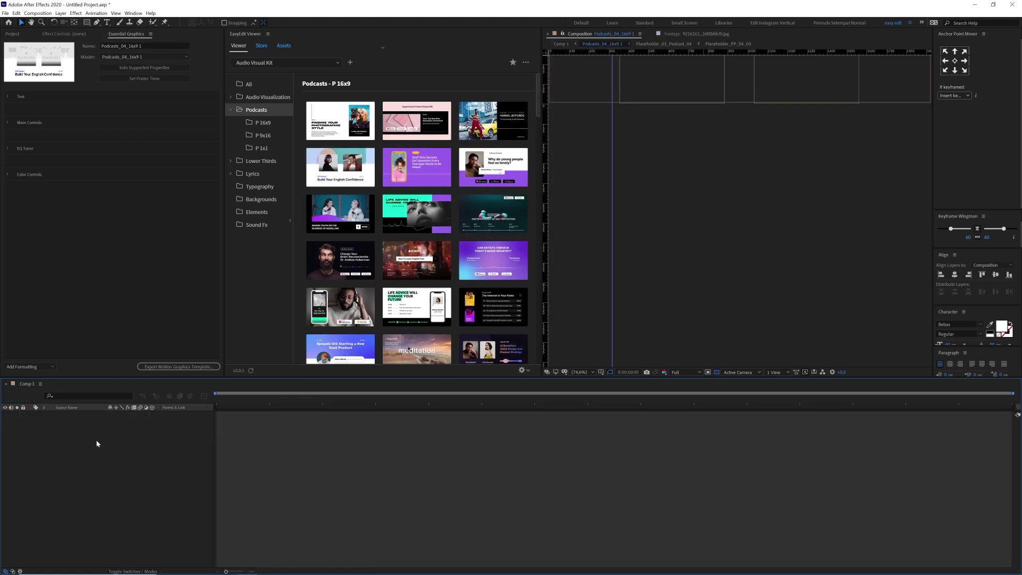
click(93, 422)
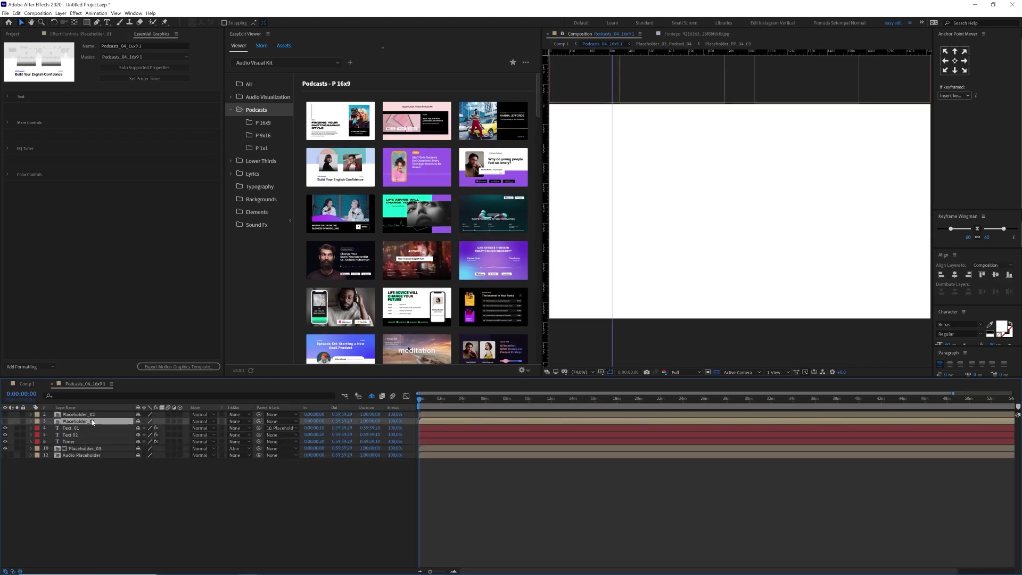
double_click(91, 422)
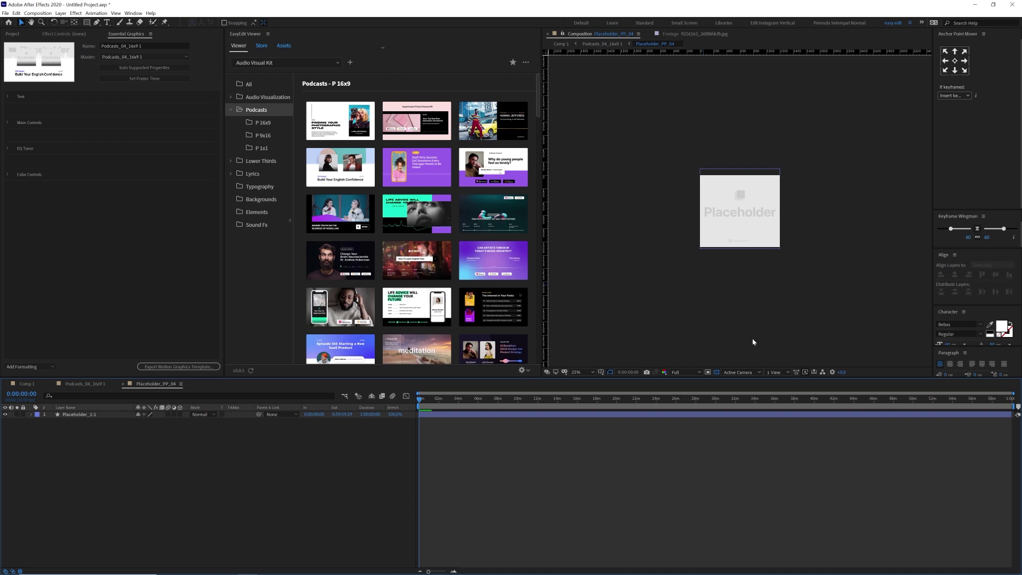
scroll(753, 342, up, 4)
Import the woman-in-car Pexels photo into Placeholder_PP_04 and fit it to the width.
click(284, 45)
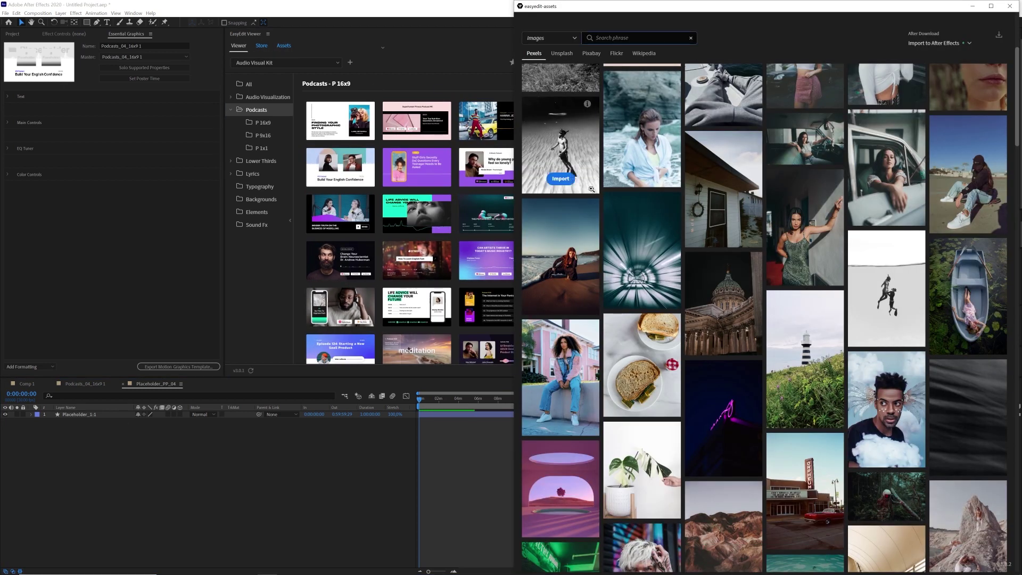
mouse_move(901, 184)
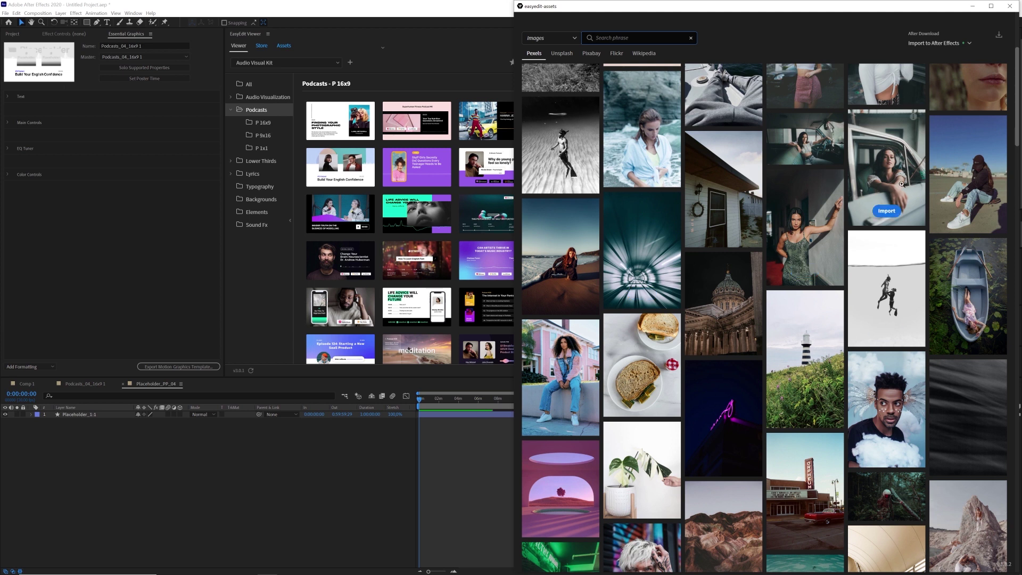
click(886, 212)
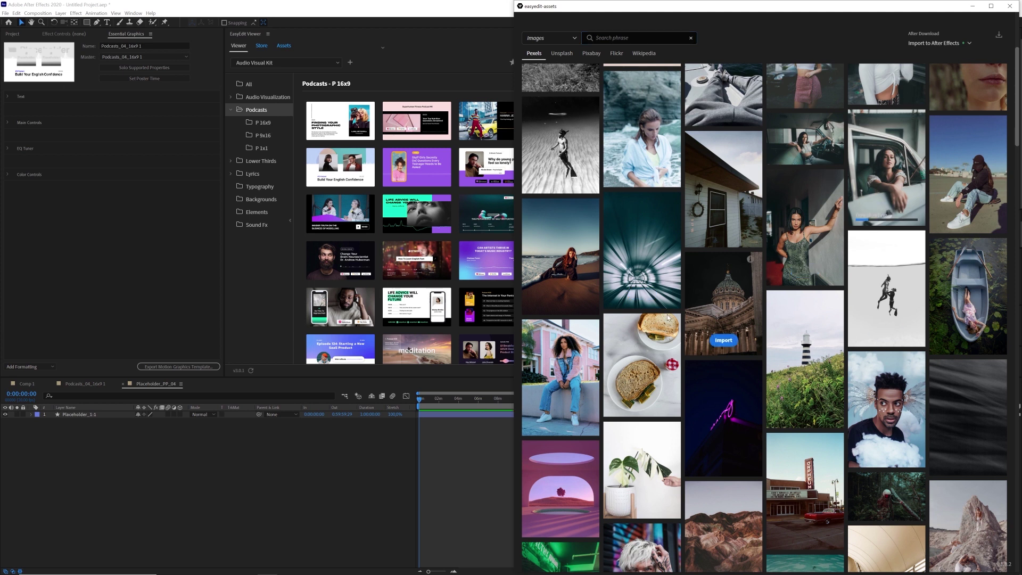
click(311, 470)
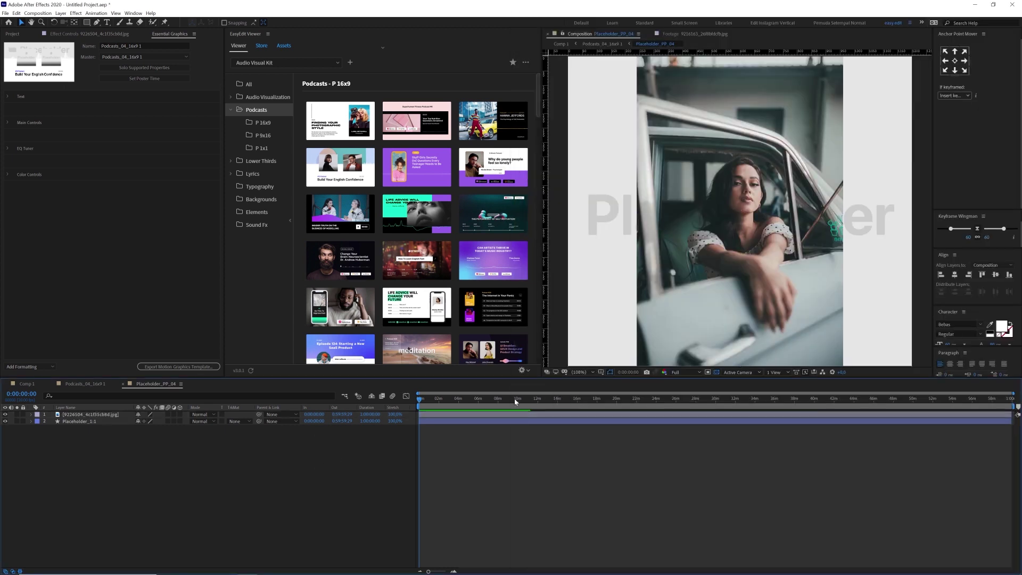
click(115, 415)
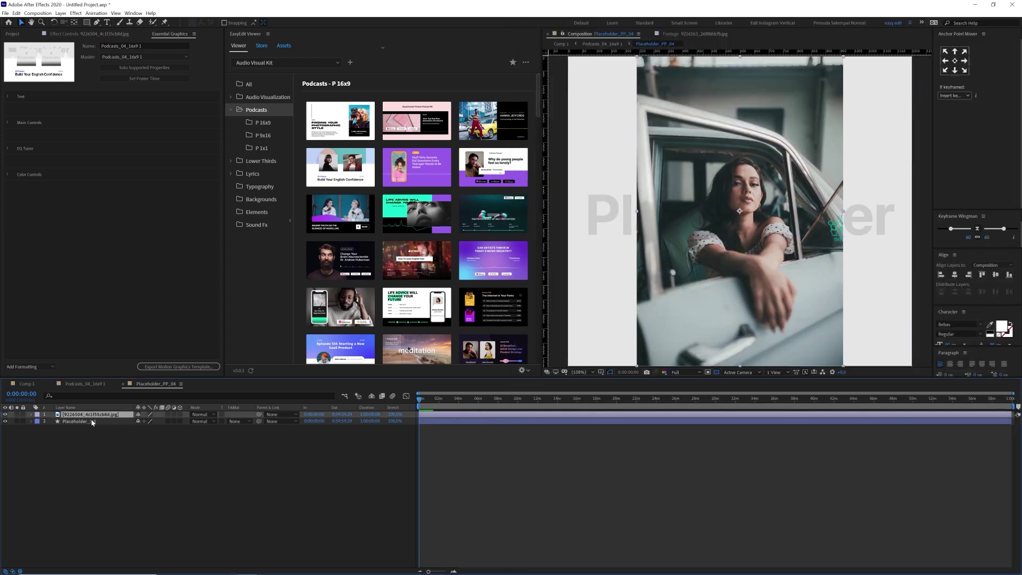
key(ctrl+alt+shift+h)
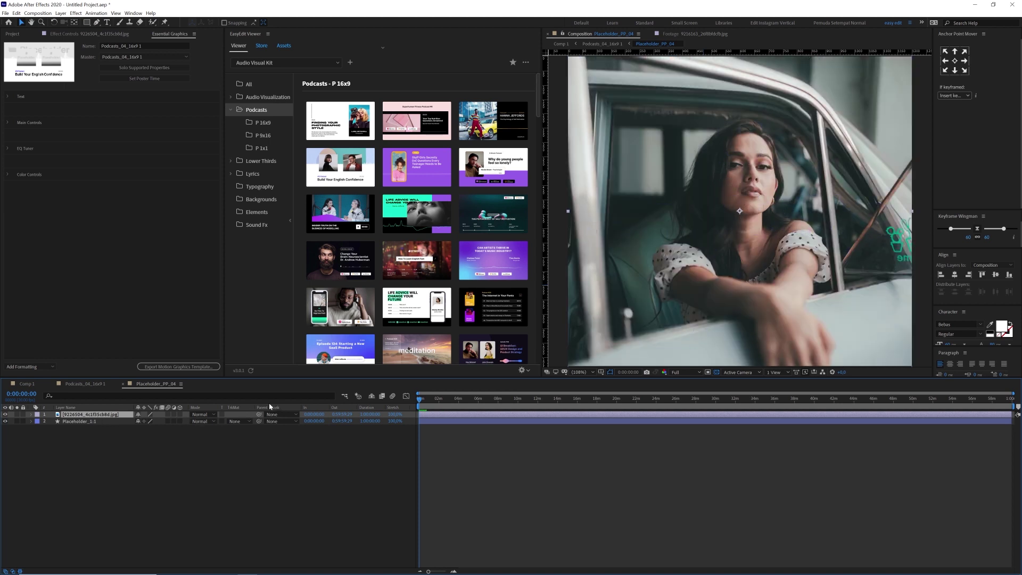
click(85, 383)
Import the man-with-clouds photo into Placeholder_PP_04_02 and scale it to fill the frame.
click(479, 251)
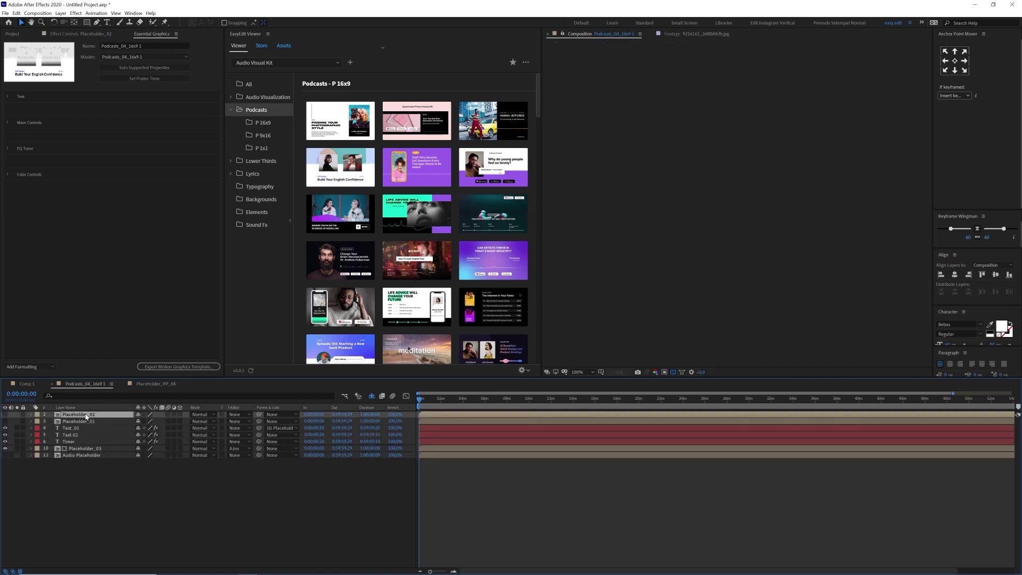
click(284, 45)
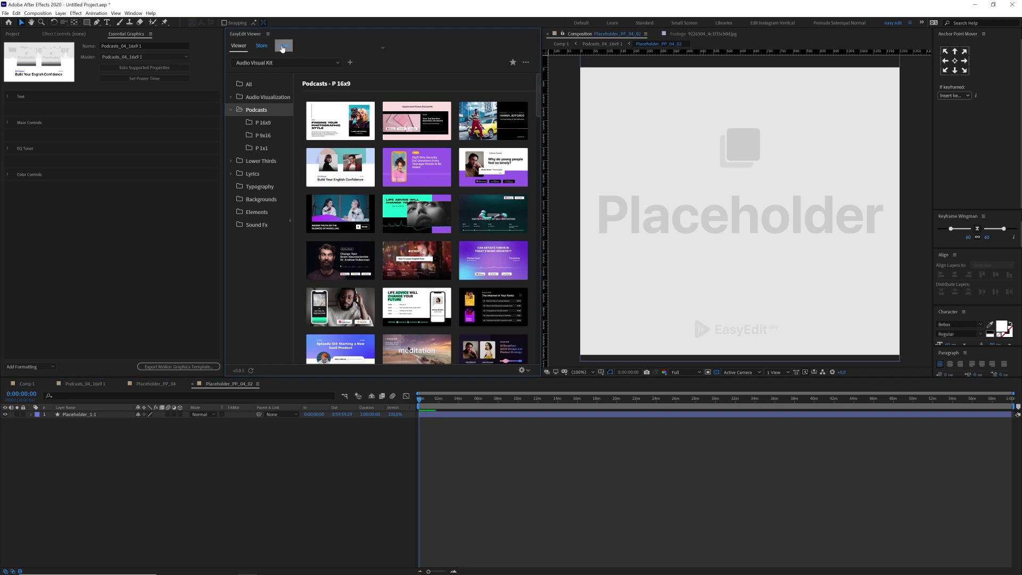
mouse_move(891, 415)
click(892, 455)
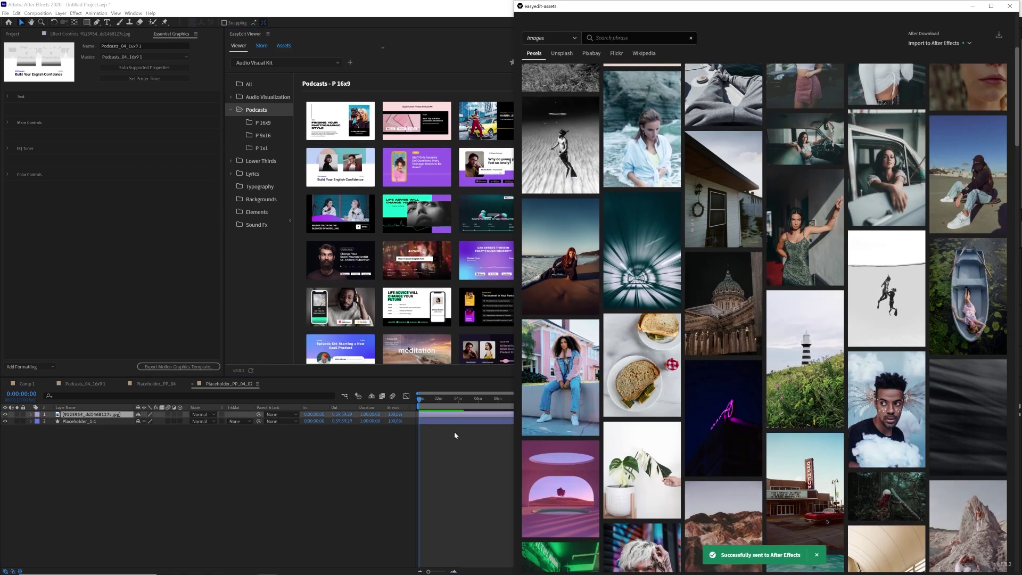
click(289, 458)
click(111, 416)
key(ctrl+alt+f)
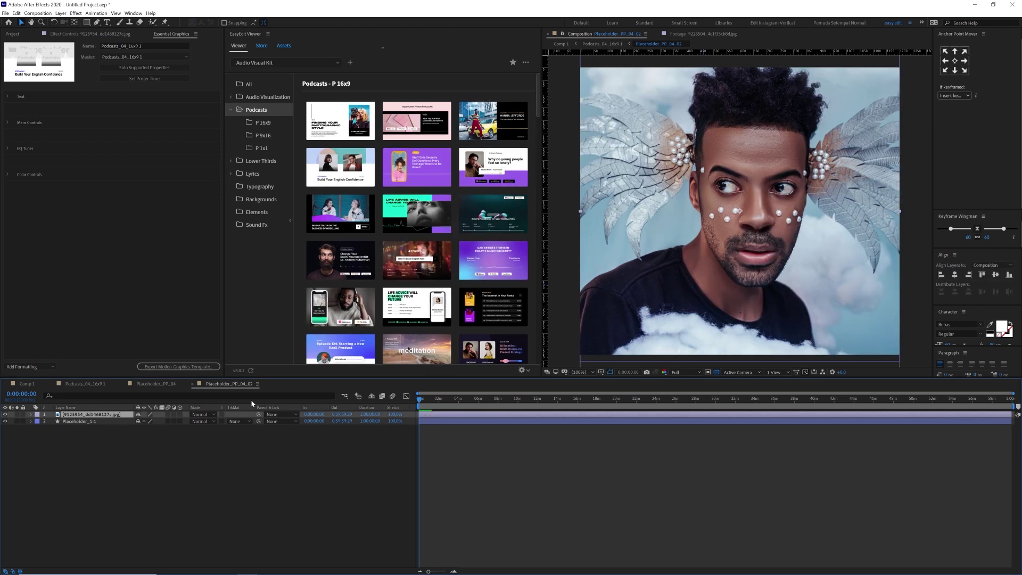
click(83, 386)
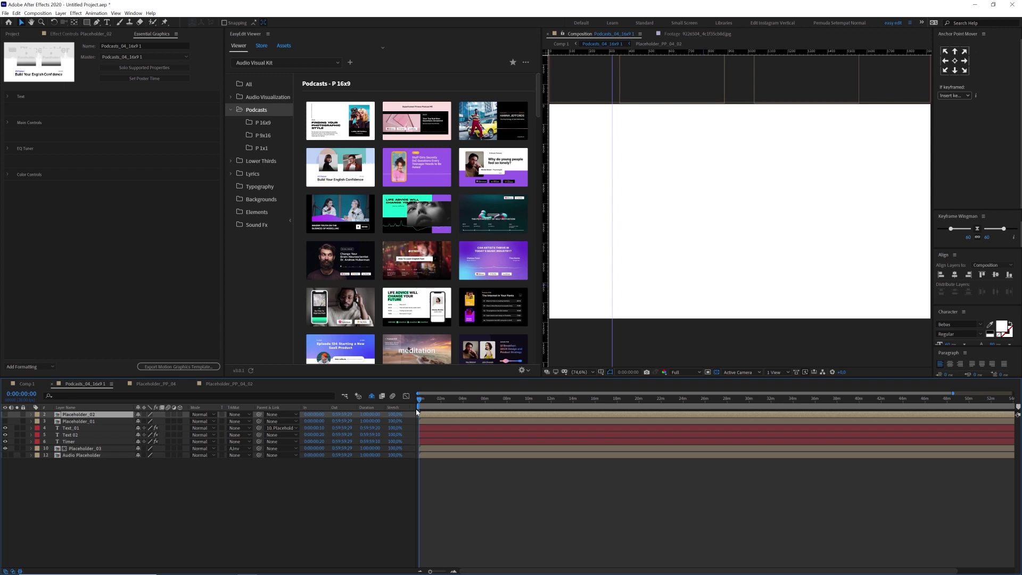
Import a snowy mountain Pexels photo into the top background placeholder, fit it to width, and reposition it.
click(444, 400)
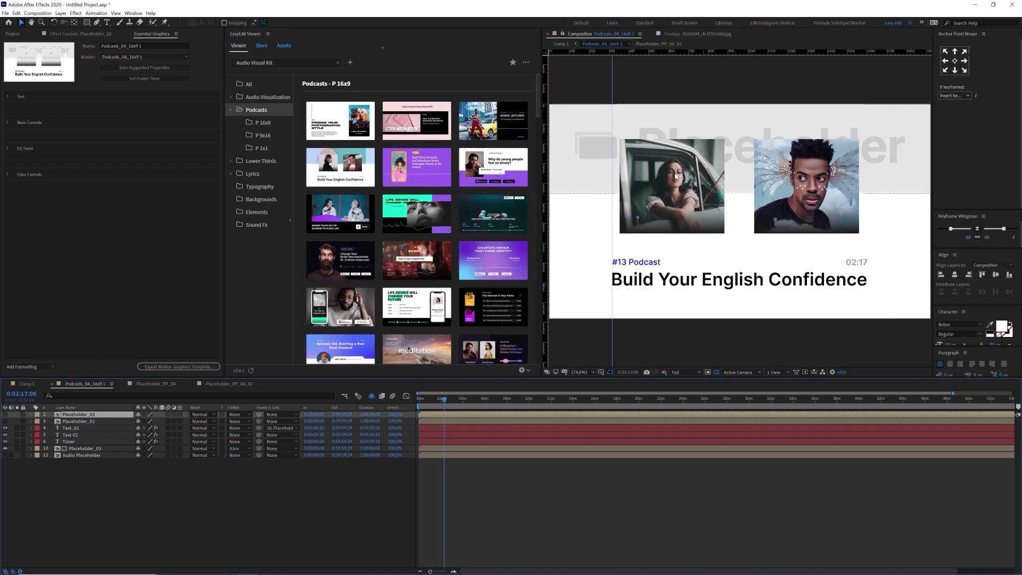
double_click(81, 449)
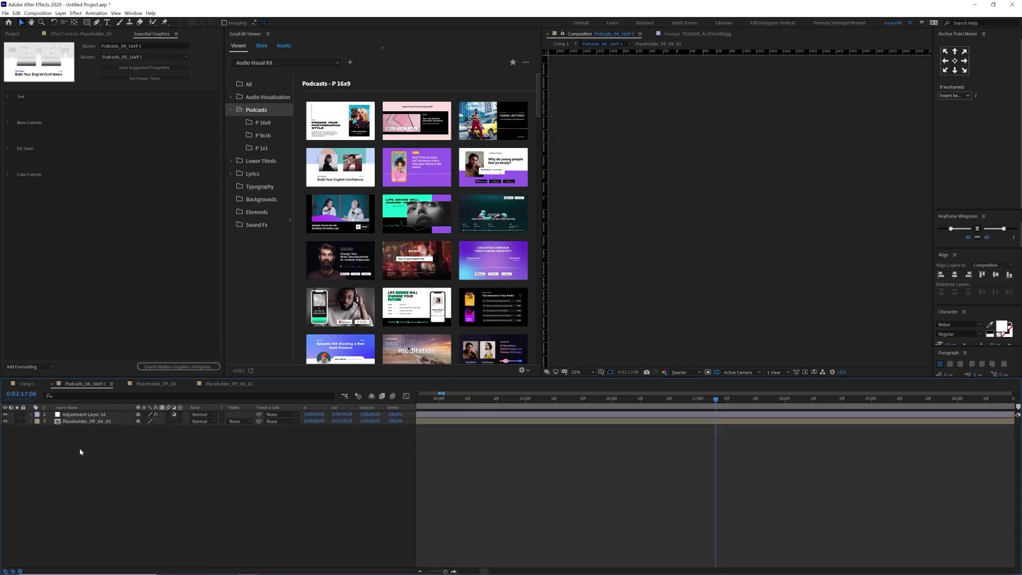
click(285, 46)
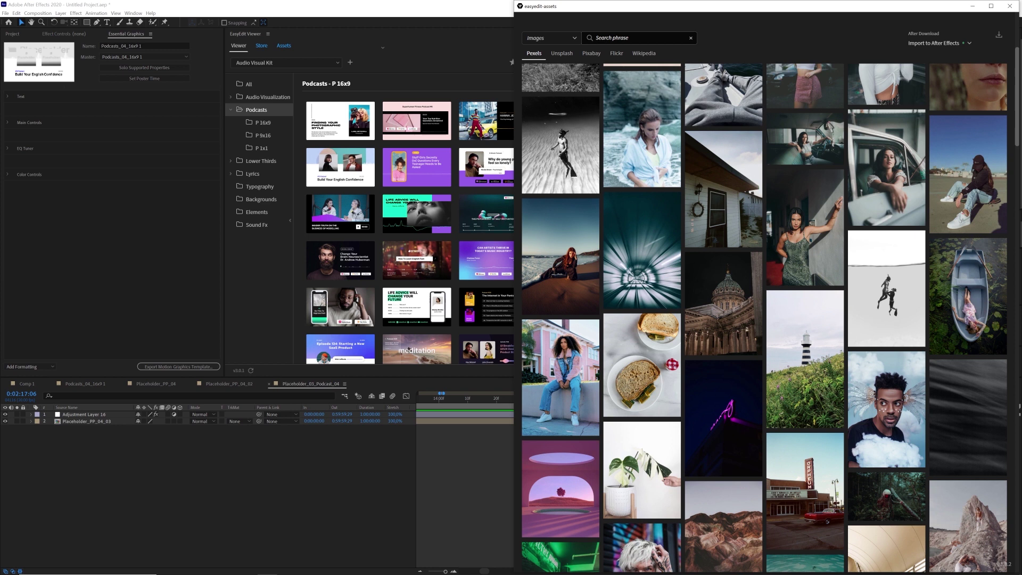
text(snow)
key(Return)
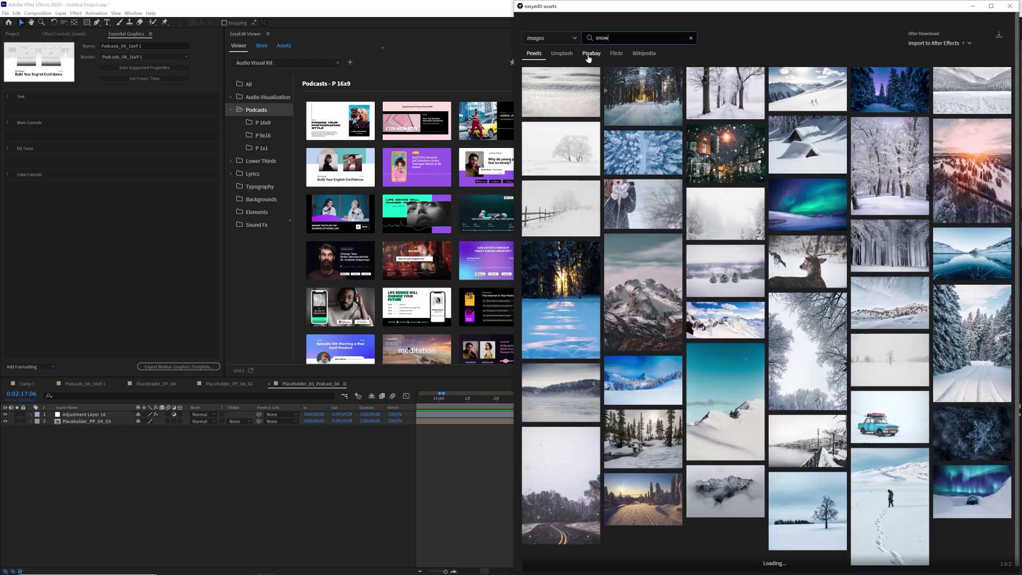
click(590, 53)
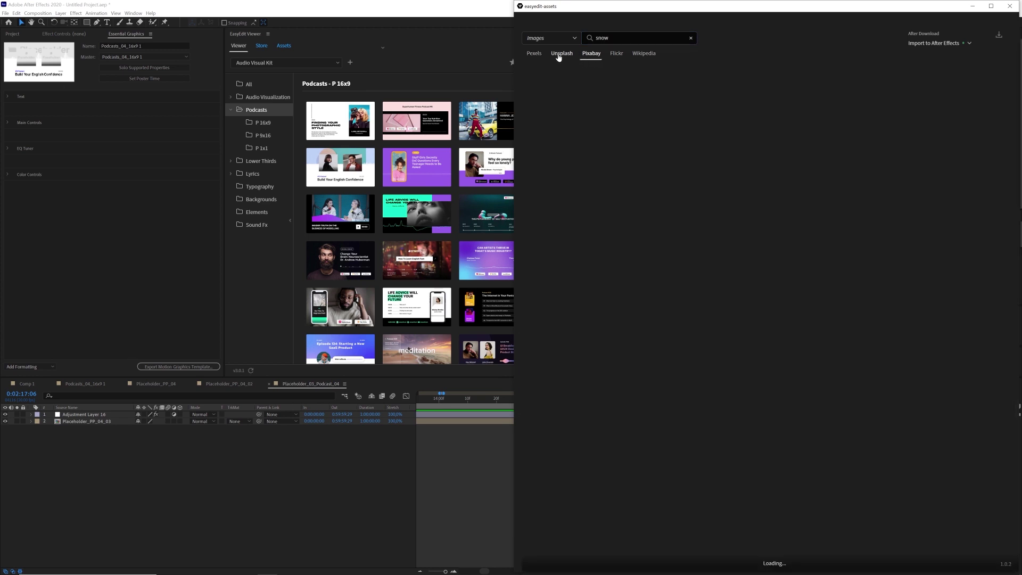
click(535, 55)
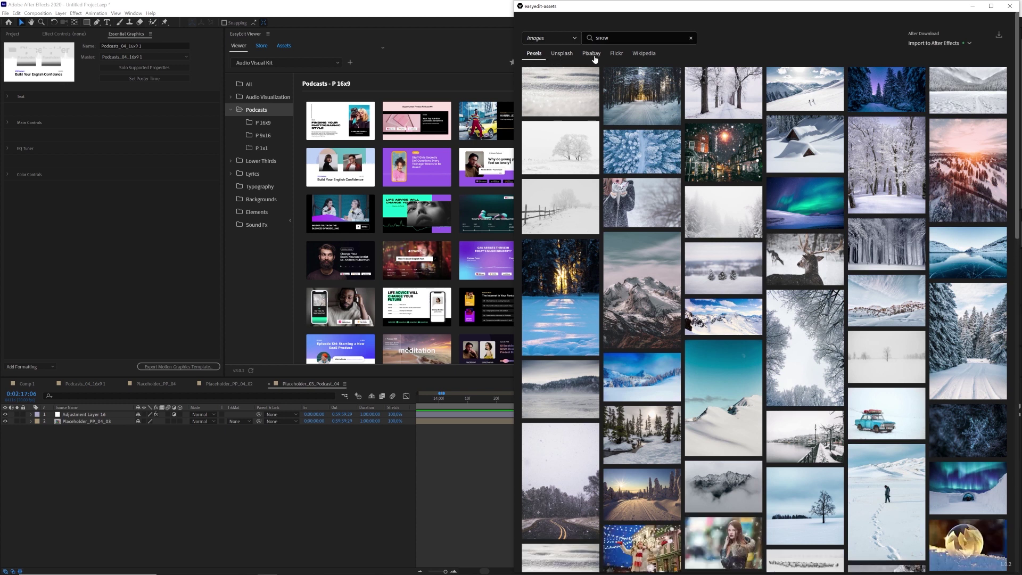
mouse_move(645, 322)
click(642, 334)
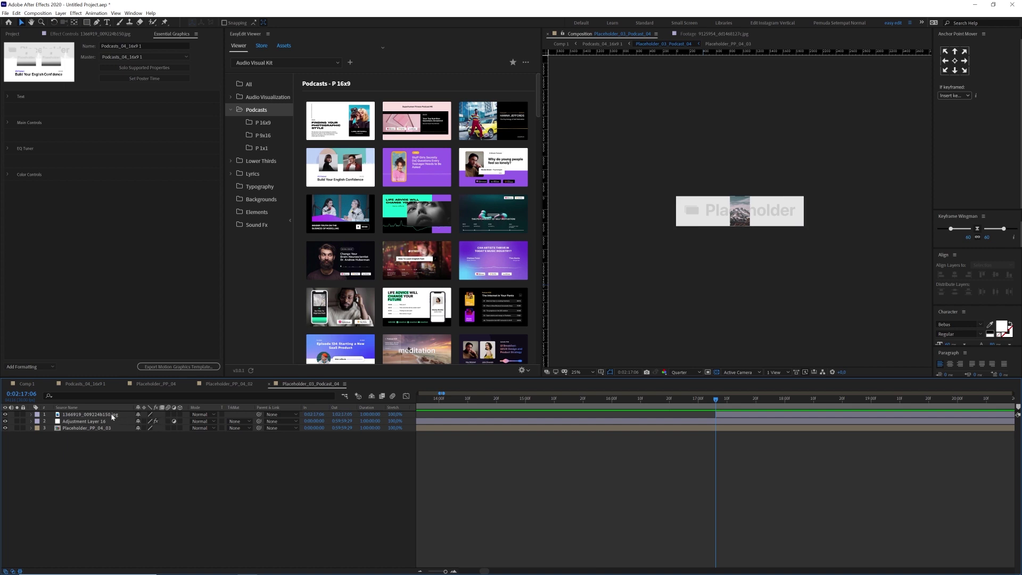
click(113, 417)
key(ctrl+alt+shift+h)
key(shift+slash)
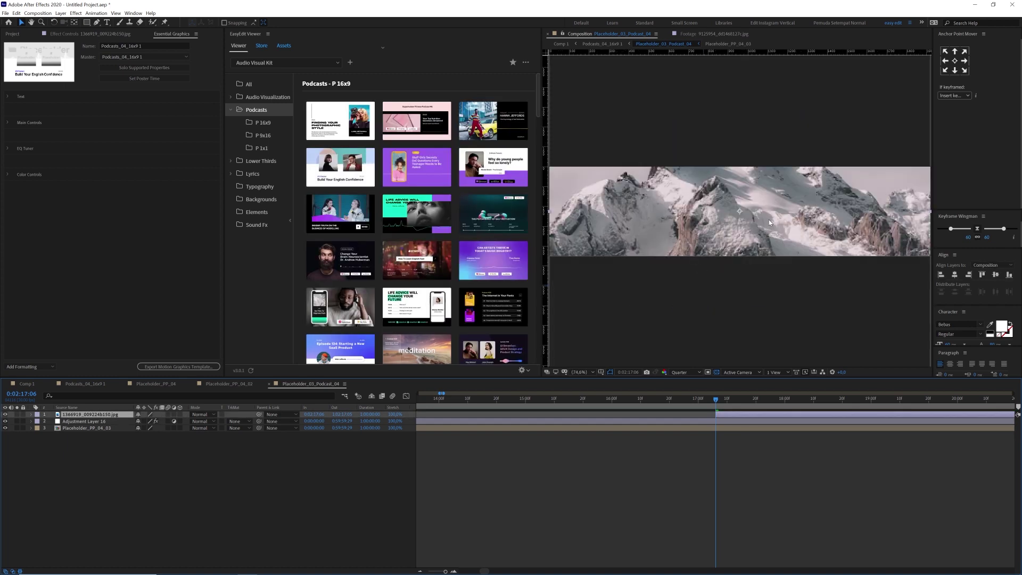
mouse_move(781, 200)
mouse_down()
mouse_move(755, 280)
mouse_move(757, 68)
mouse_up()
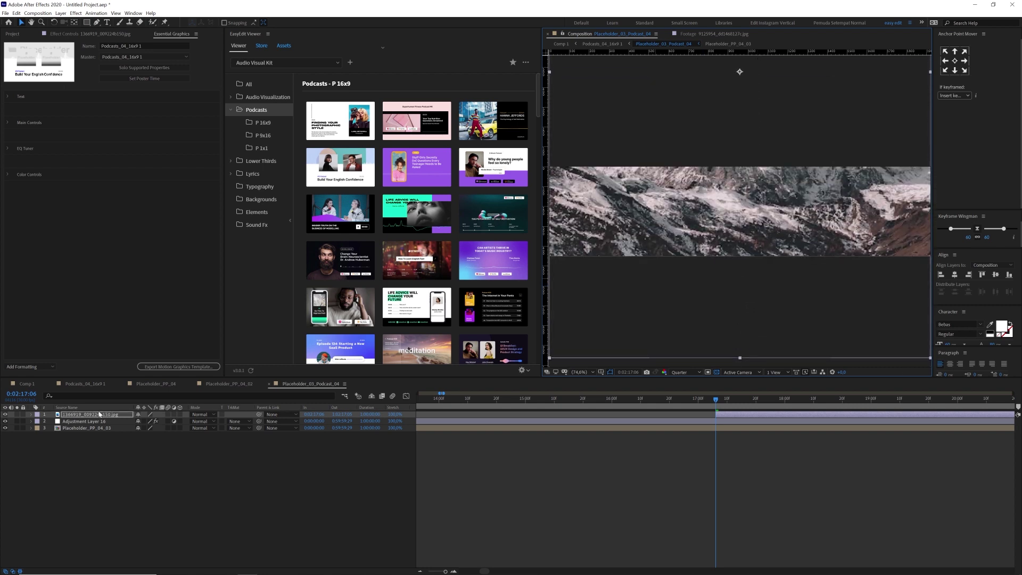
Review the template in Comp 1, inspect the Audio Placeholder precomp's mp3 layer, and preview from the start.
click(19, 383)
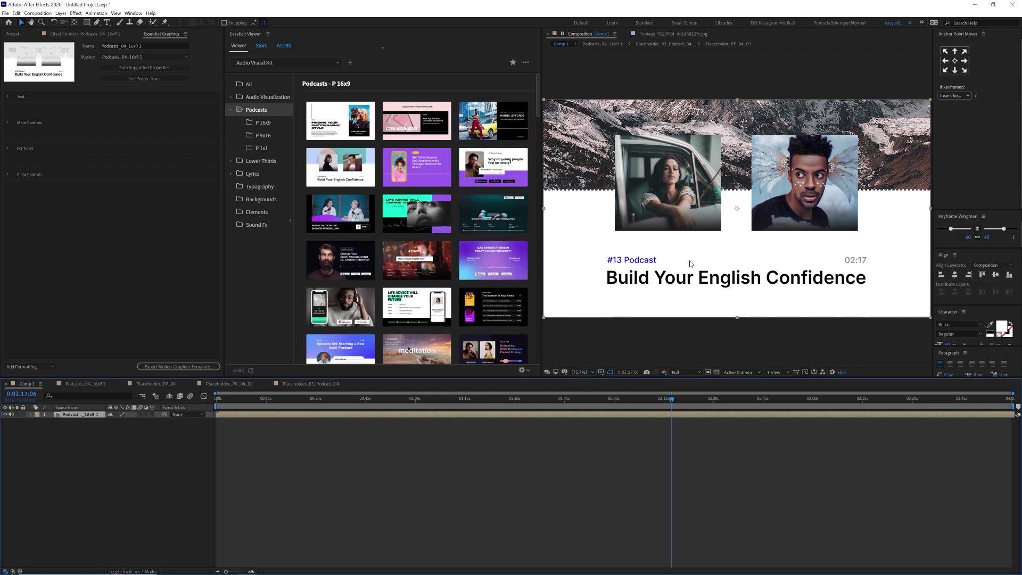
drag(405, 399, 406, 400)
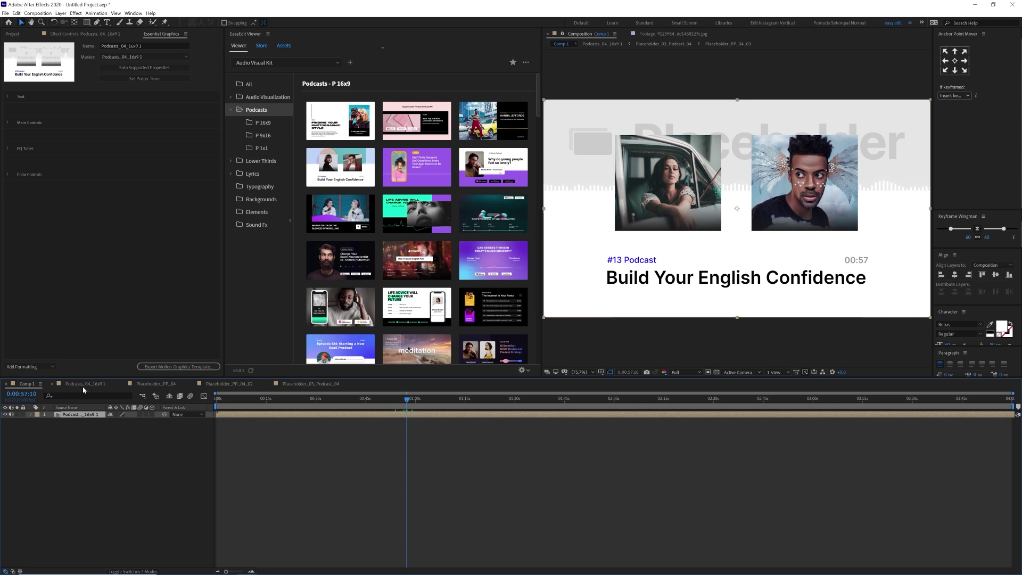
click(84, 384)
click(97, 455)
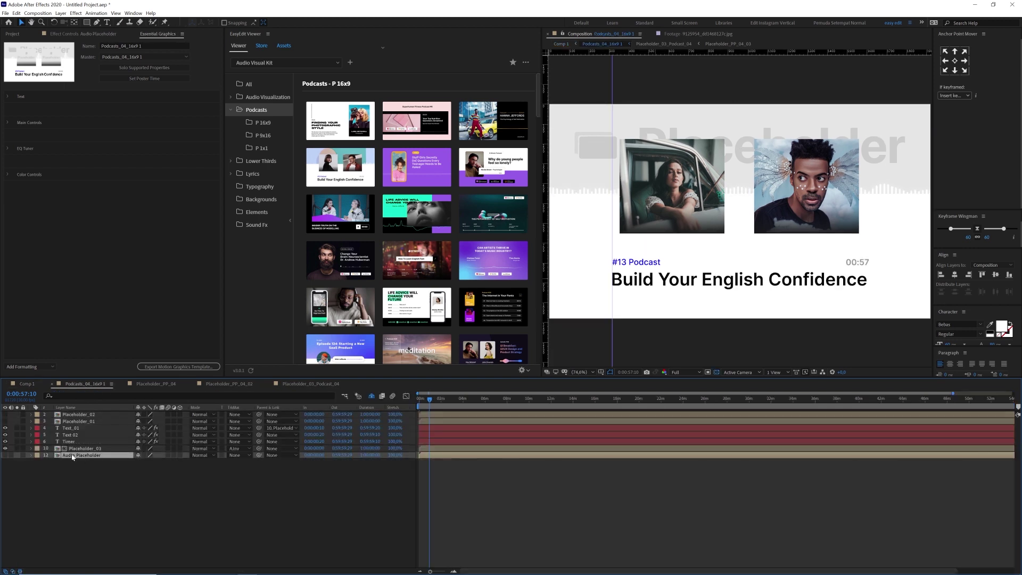
double_click(73, 455)
click(88, 415)
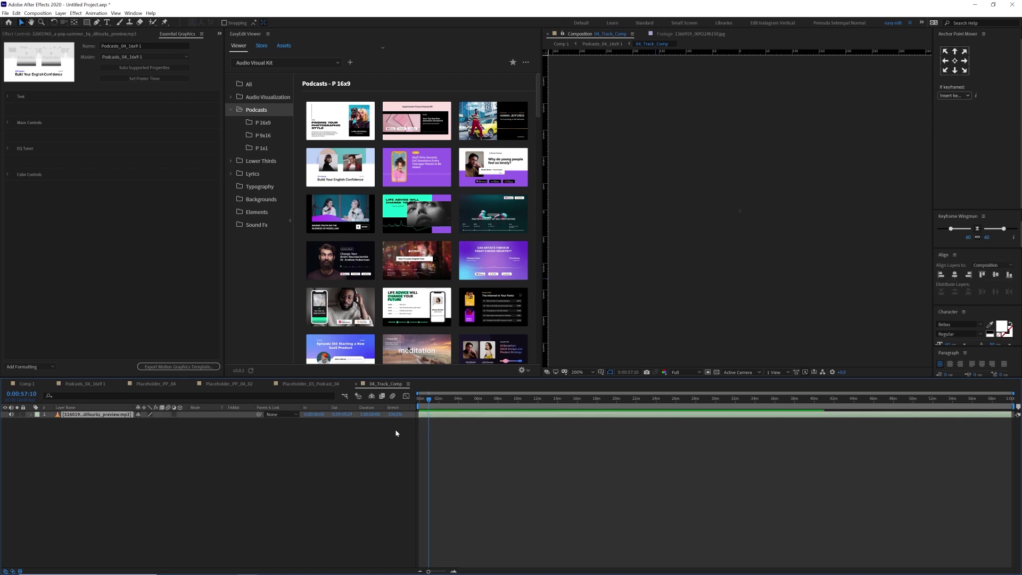
click(26, 383)
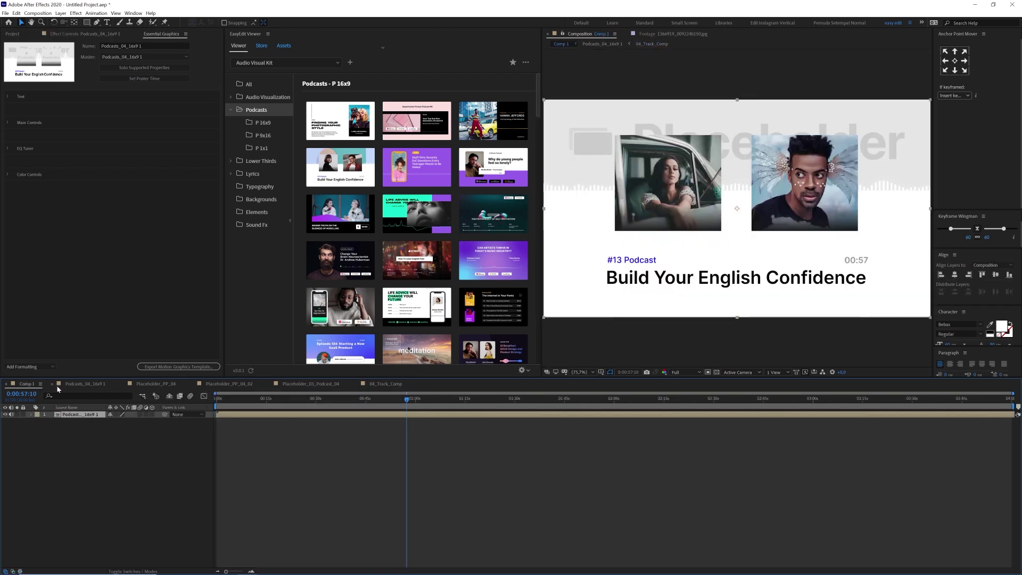
key(space)
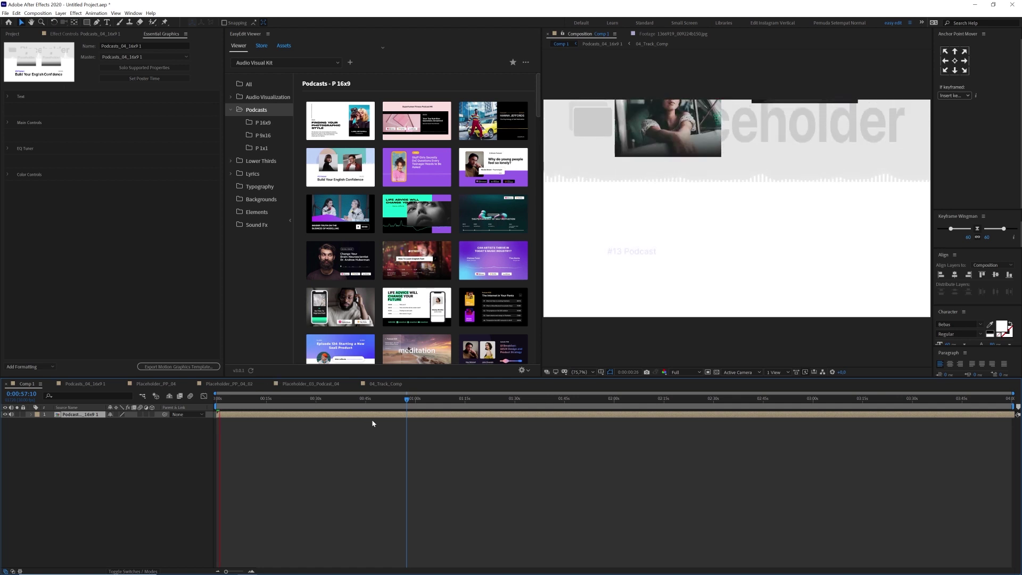
In Placeholder_03_Podcast_04, move the mountain image's In point to frame zero, then preview Comp 1.
click(382, 383)
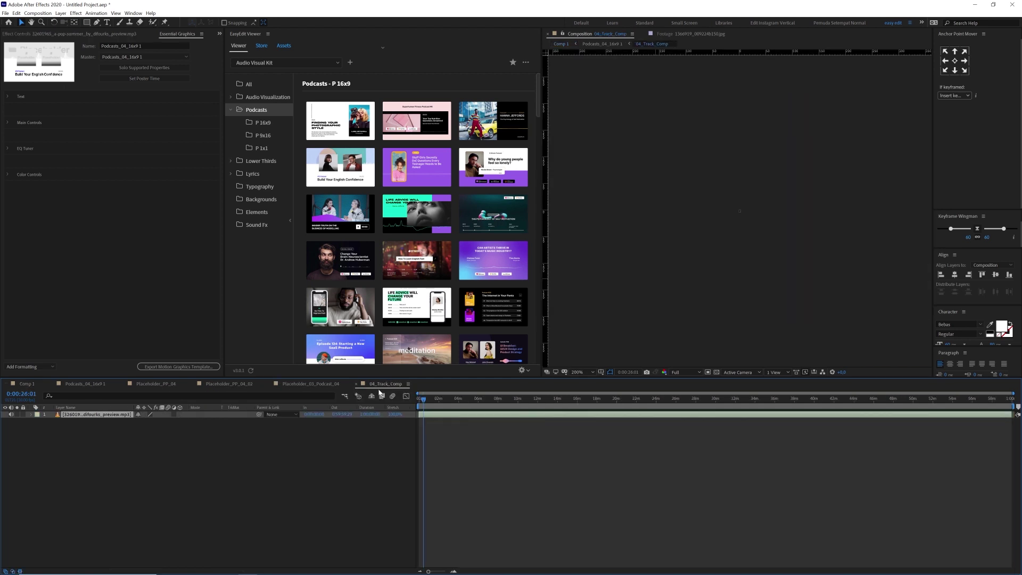
click(310, 384)
key(space)
key(Home)
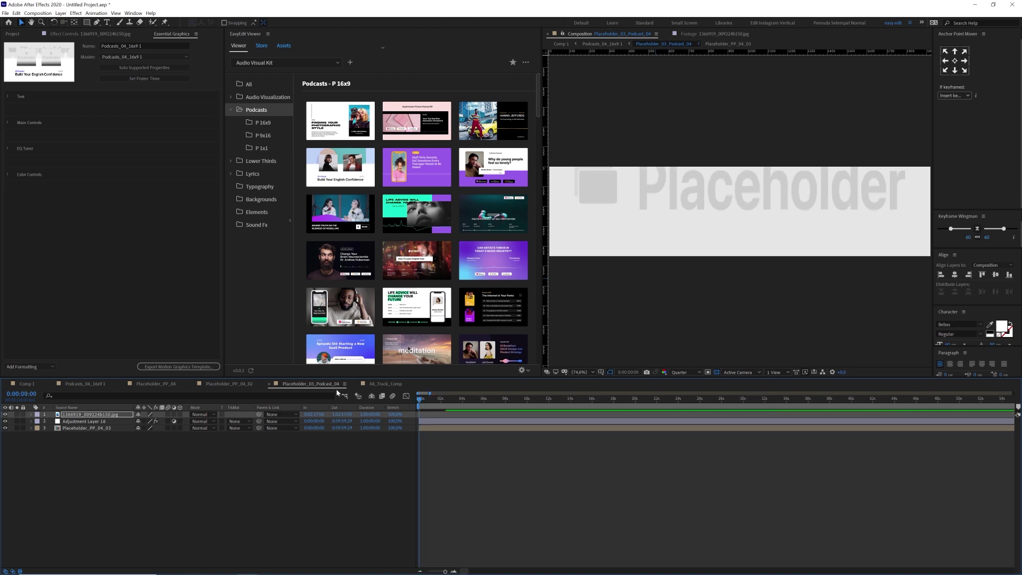
key([)
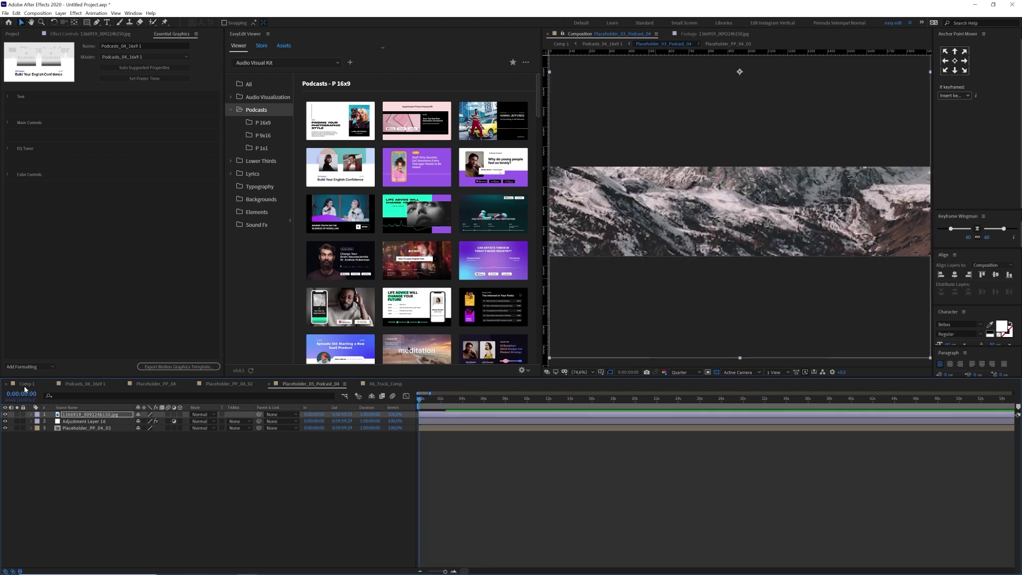
click(26, 385)
key(space)
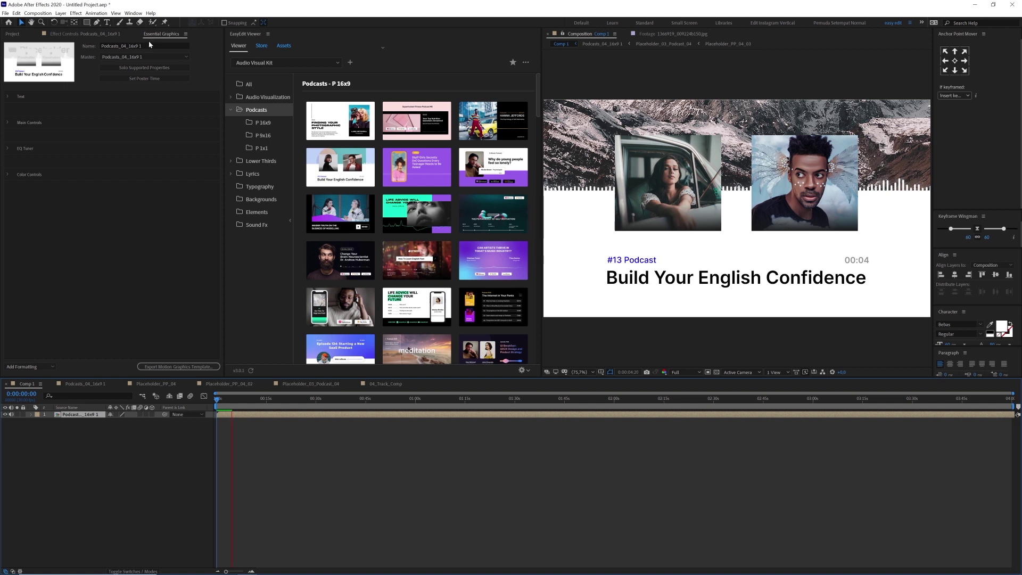
Stop the preview and scroll through the podcast templates to find the vertical 9x16 layout.
key(space)
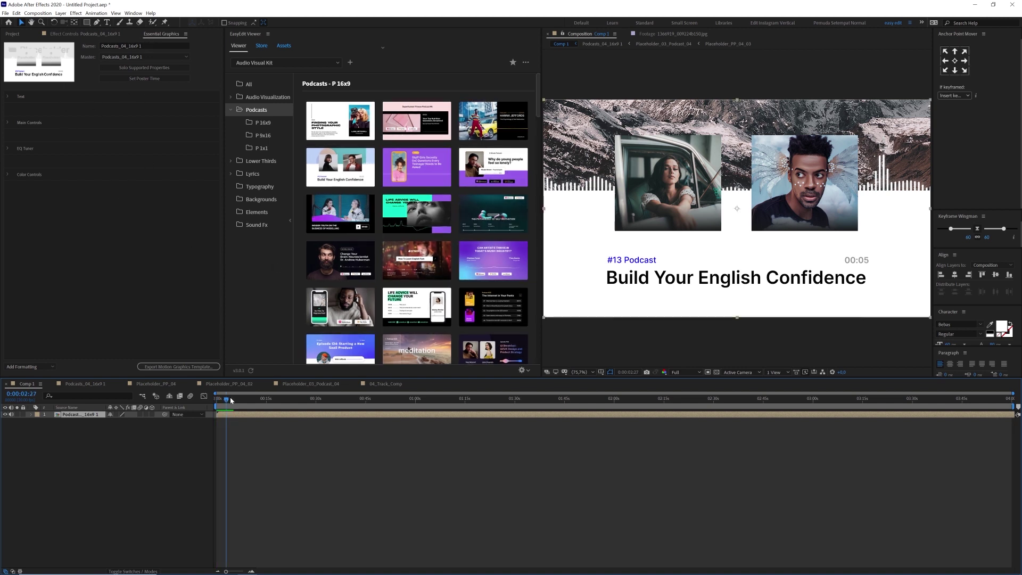
scroll(439, 267, down, 3)
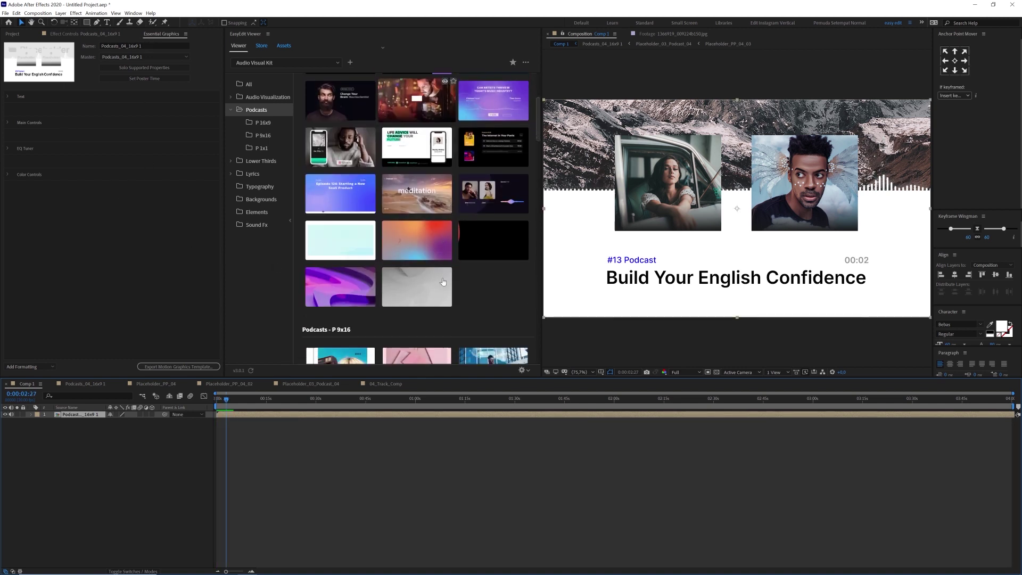
scroll(441, 277, down, 3)
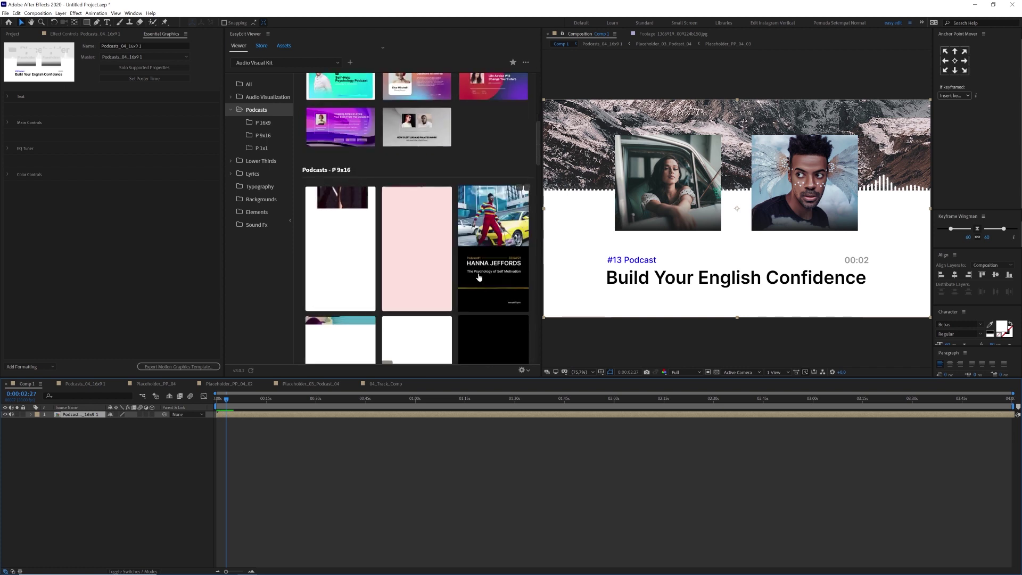
scroll(450, 295, down, 3)
scroll(450, 283, down, 1)
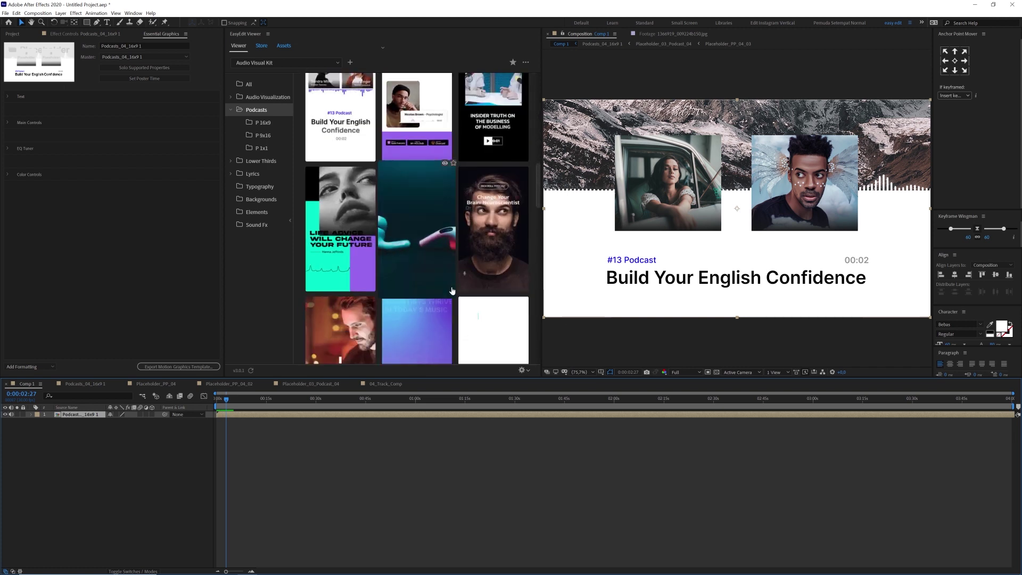
scroll(446, 285, down, 1)
scroll(442, 286, down, 2)
scroll(442, 287, up, 2)
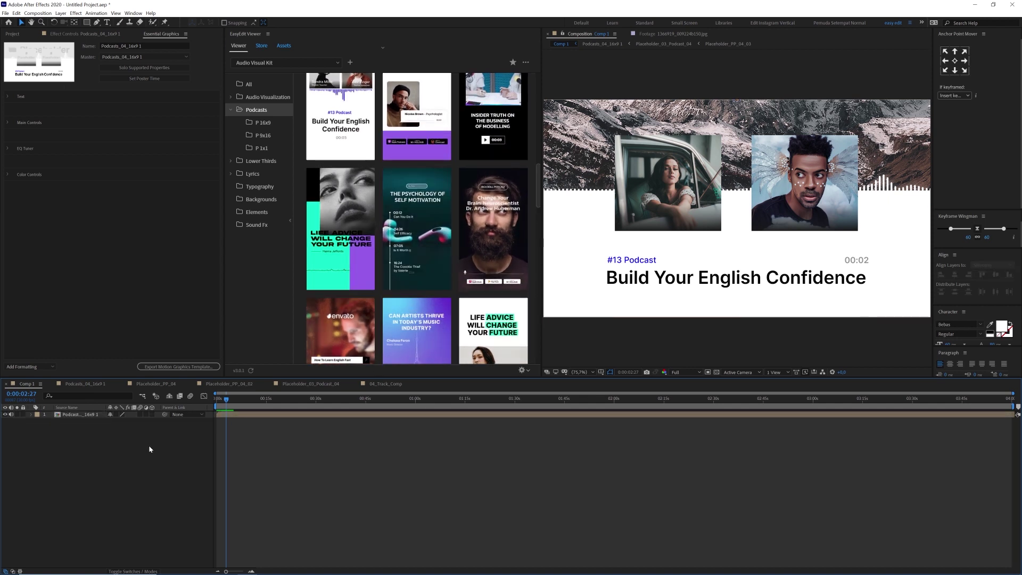
Create a 1080x1920 Comp 2 and drop the 9x16 podcast template into it.
key(ctrl+n)
click(452, 231)
text(1920)
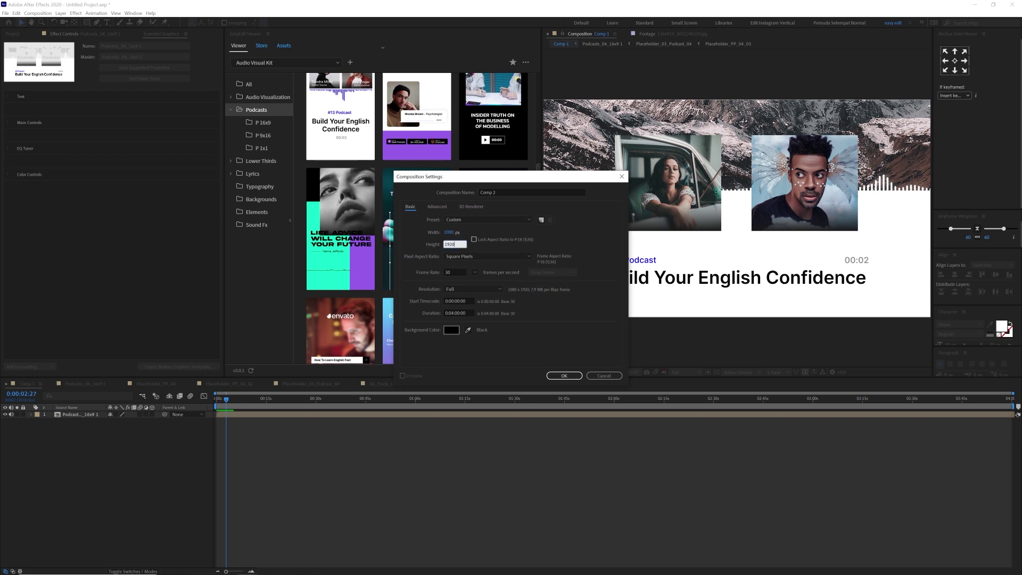
key(Return)
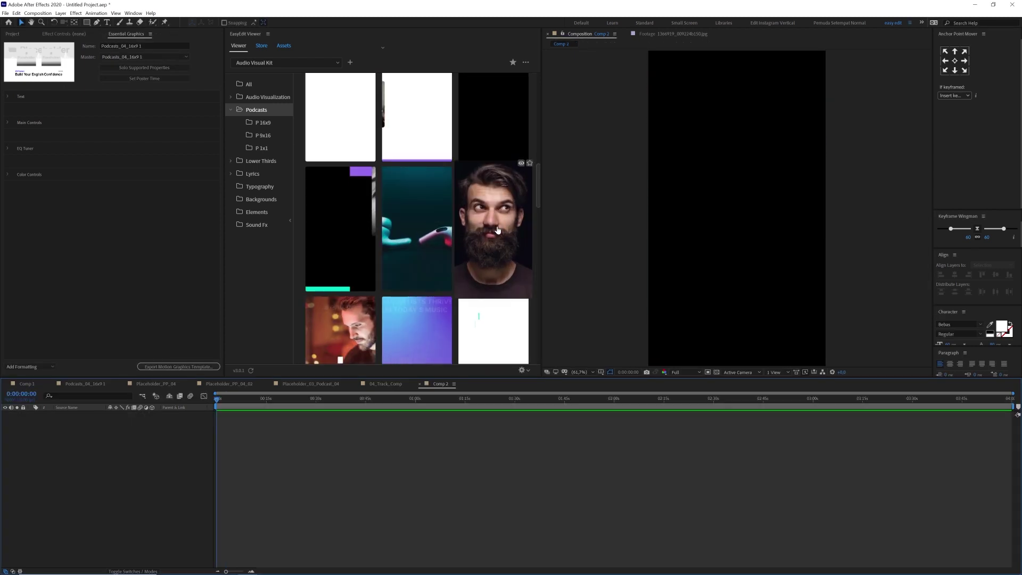
click(500, 226)
drag(254, 399, 289, 405)
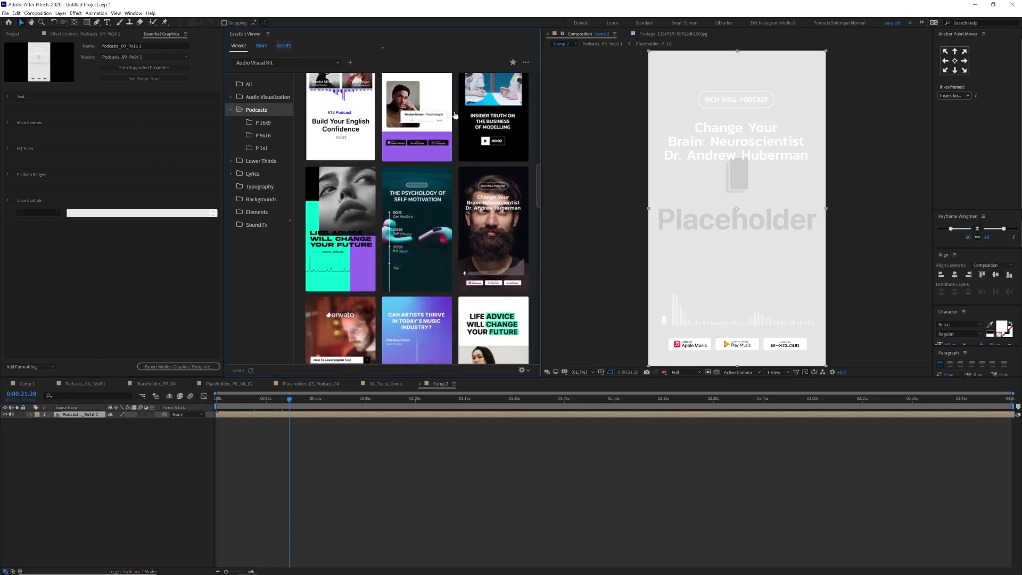
Search the assets for 'forest', then import the boardwalk photo and scale it to fill the comp height.
click(283, 45)
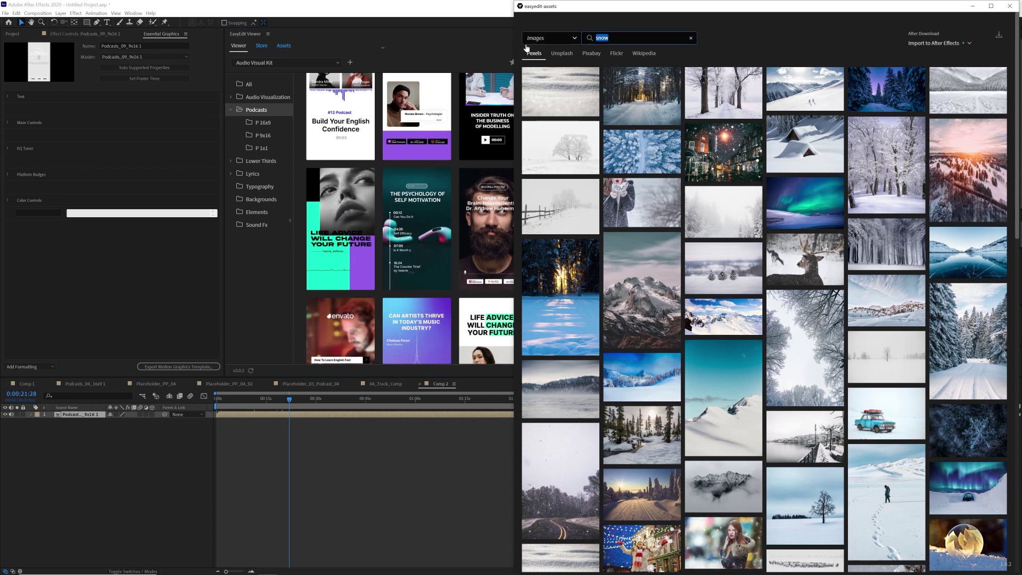
key(Return)
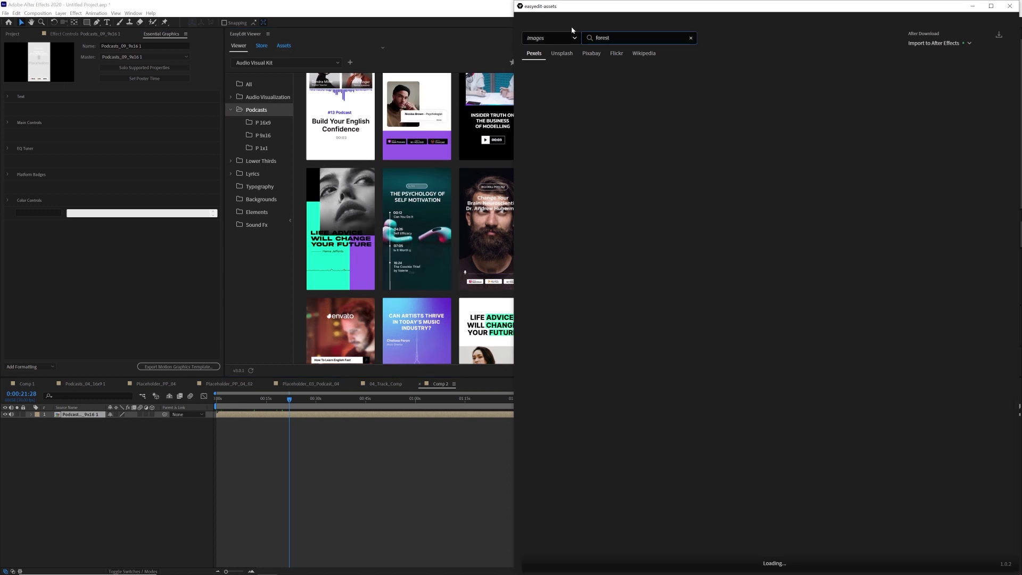
mouse_move(562, 134)
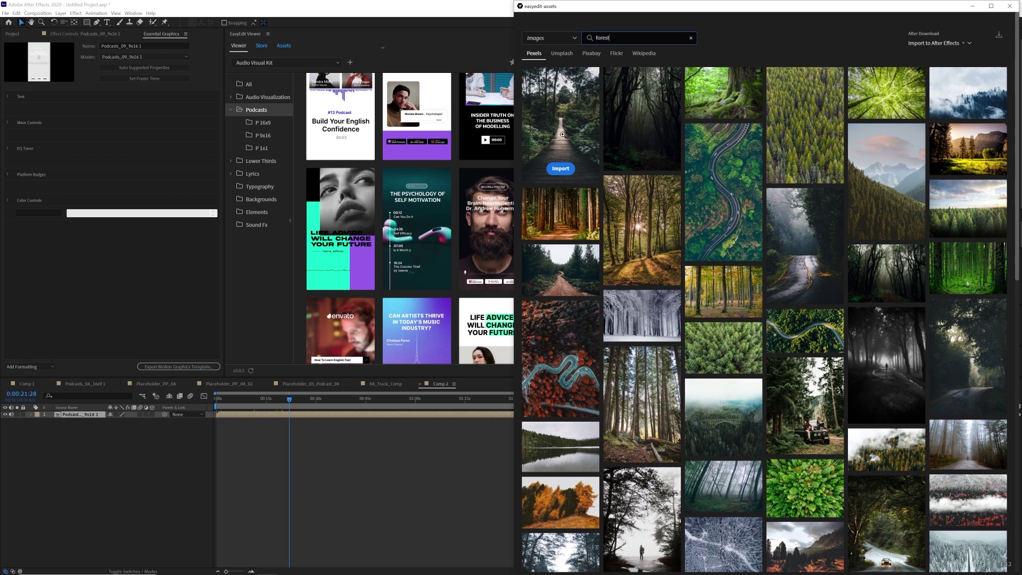
click(561, 169)
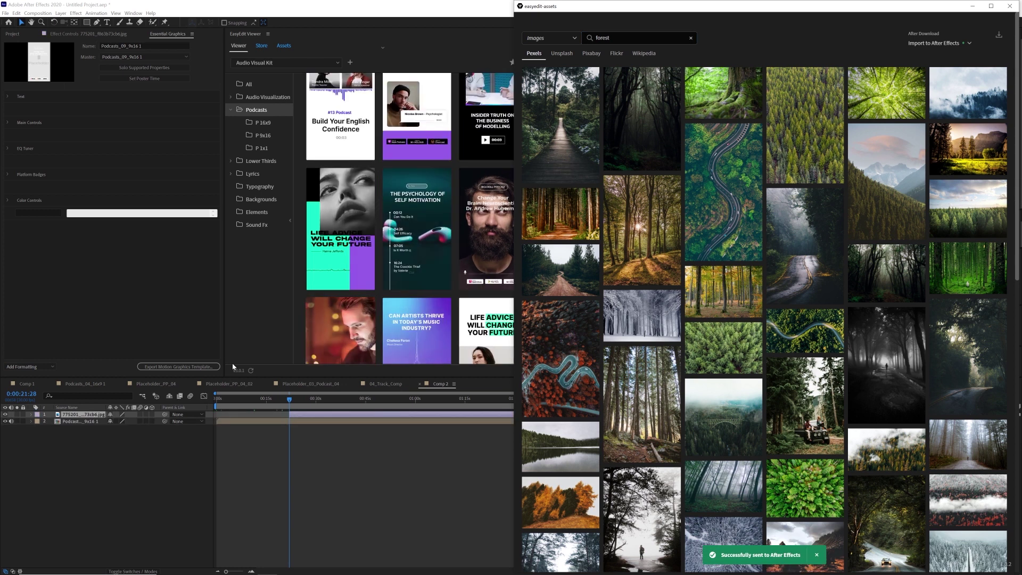
click(153, 448)
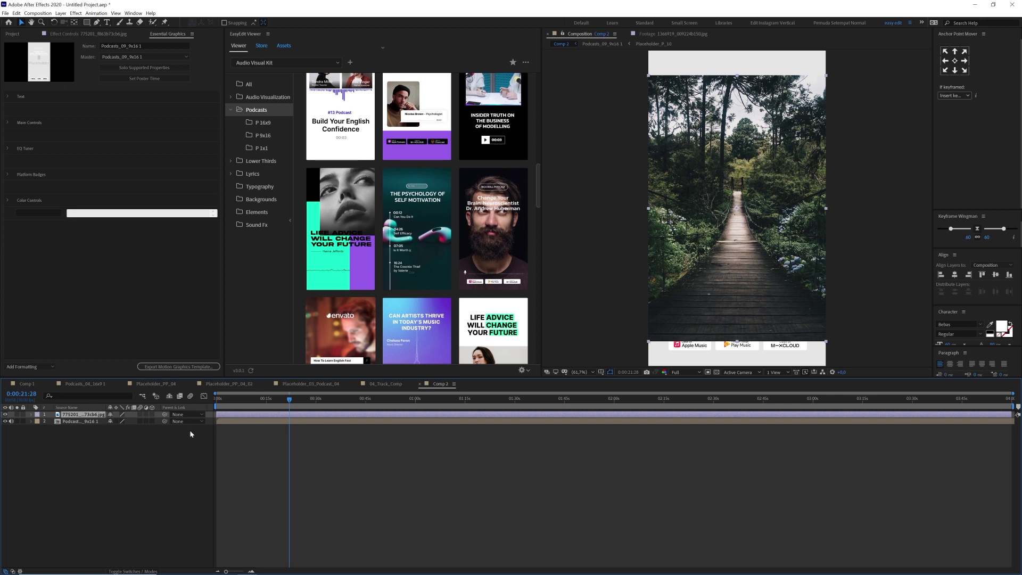
key(ctrl+alt+shift+h)
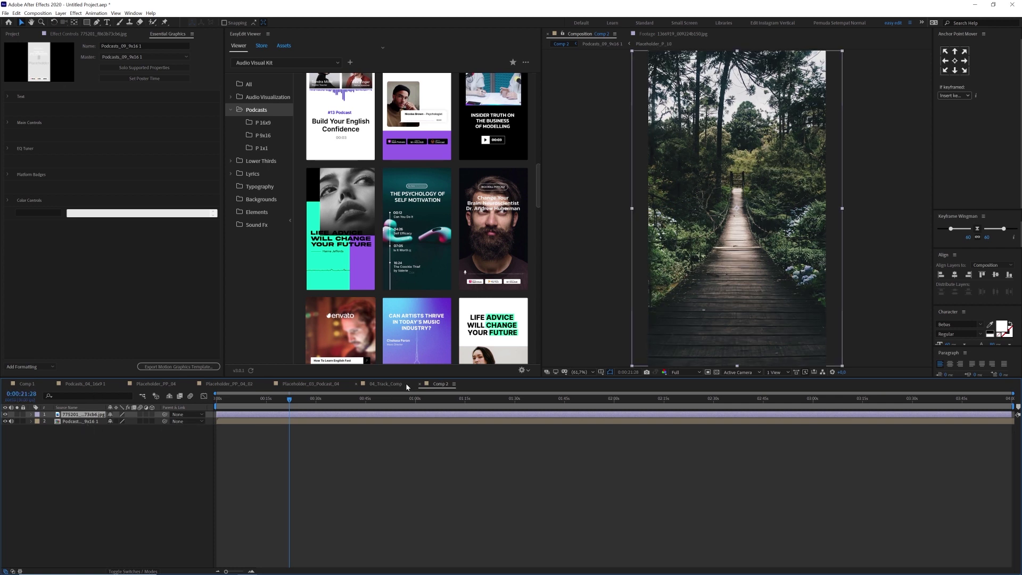
Move the forest photo into the template's Placeholder_P_10 precomp, then check the result in Comp 2.
click(78, 471)
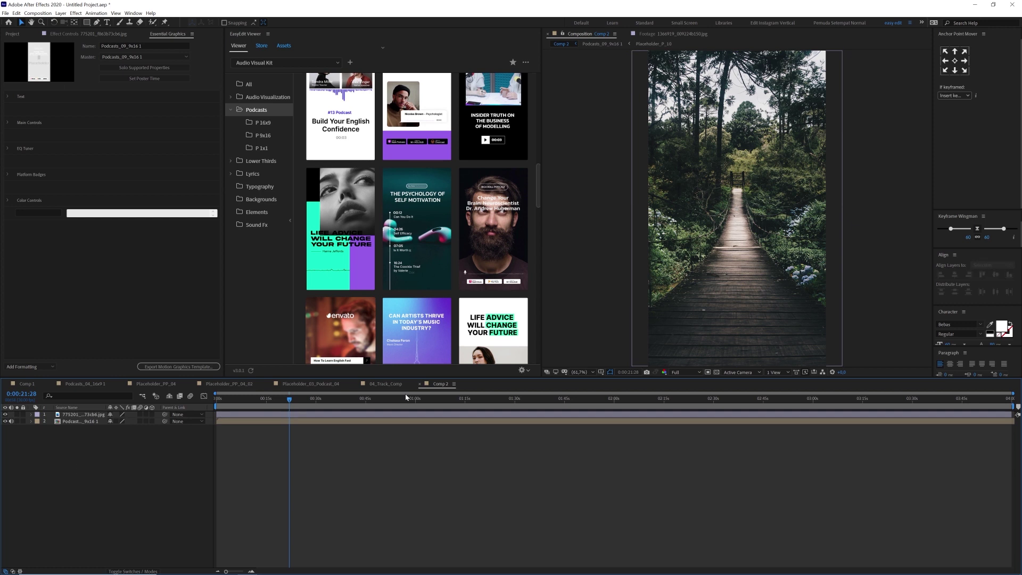
click(82, 415)
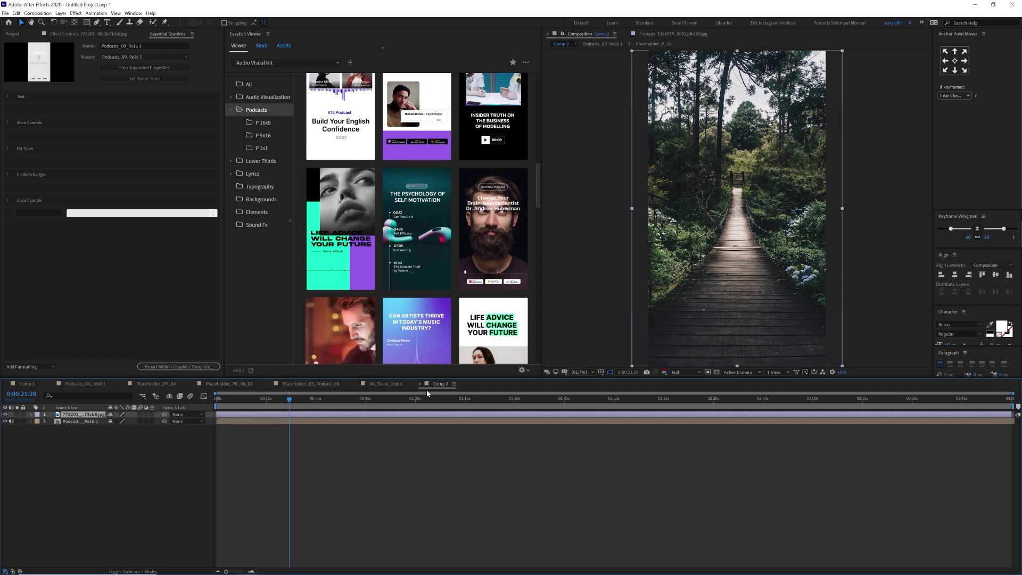
double_click(78, 421)
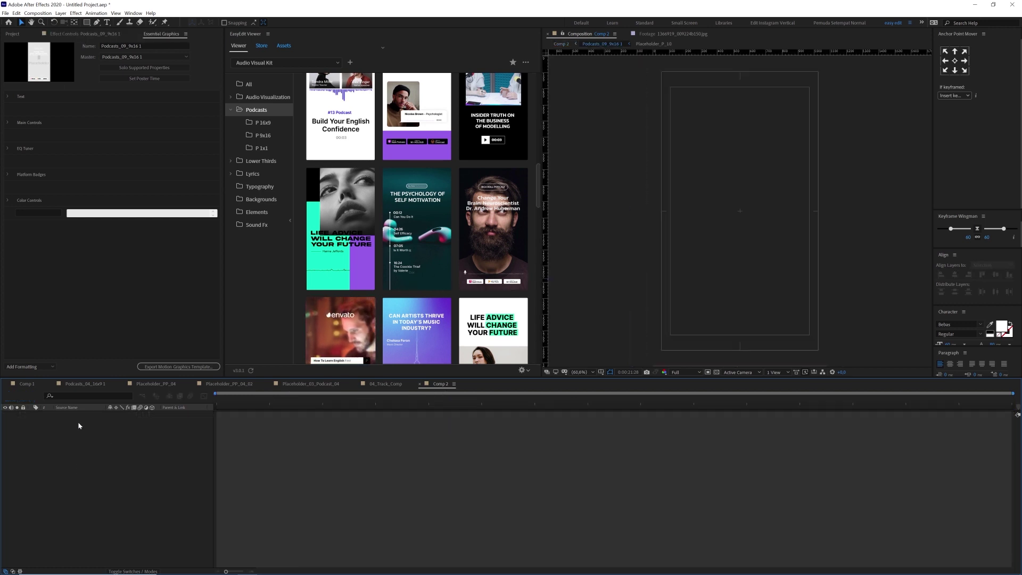
double_click(79, 428)
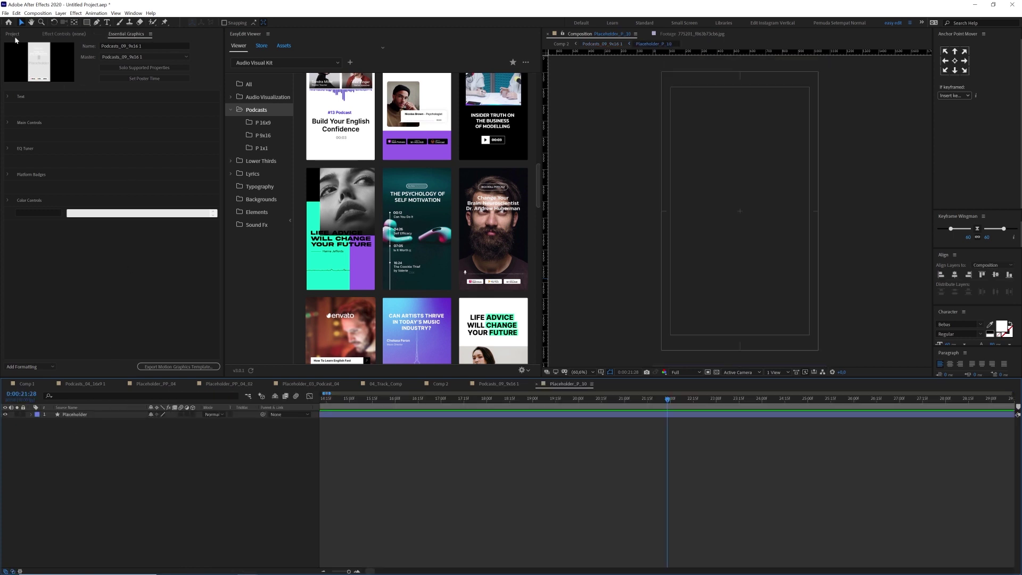
click(62, 146)
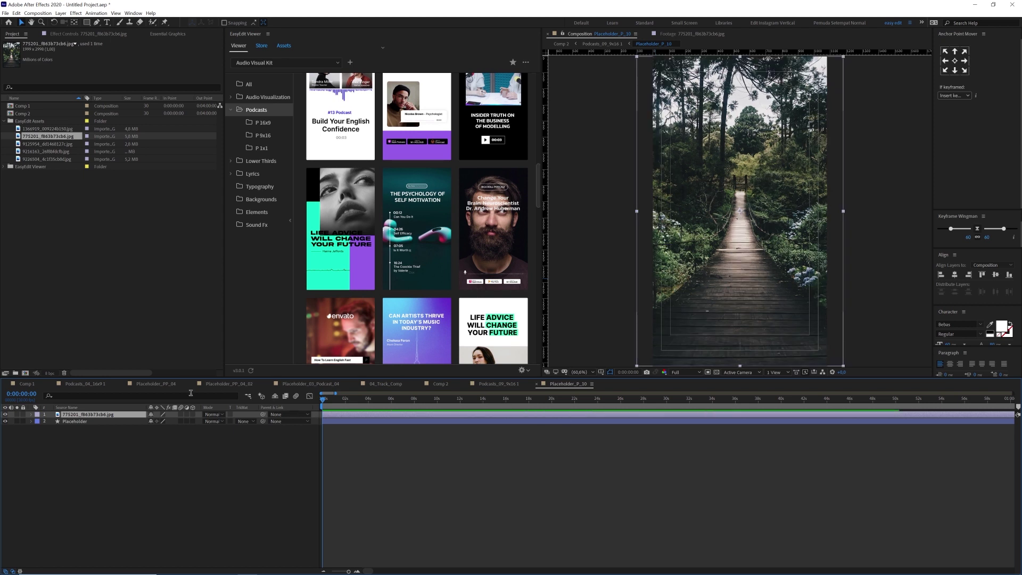
click(440, 384)
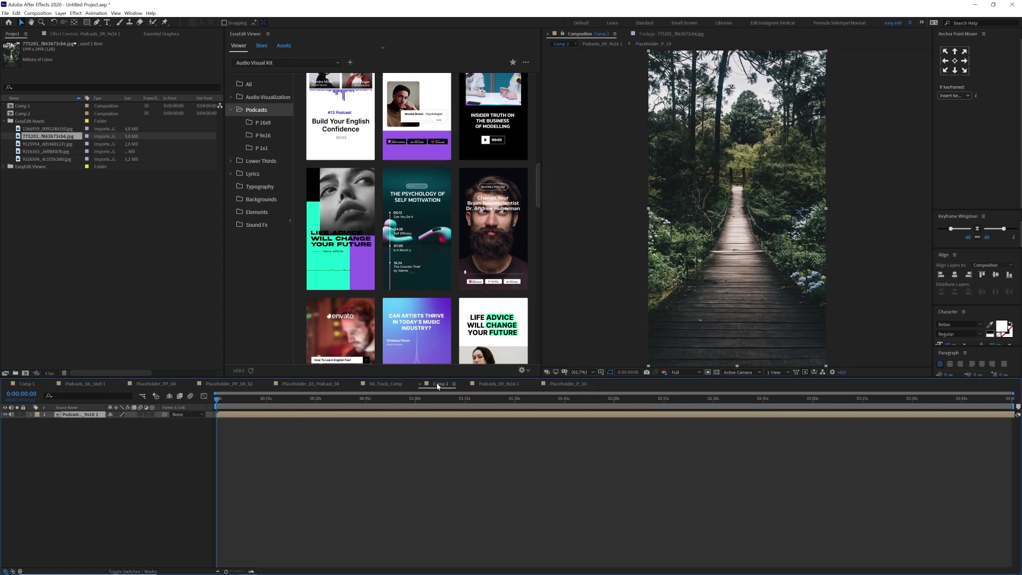
Scrub through the finished vertical podcast template, then browse the Lower Thirds templates.
drag(239, 400, 376, 406)
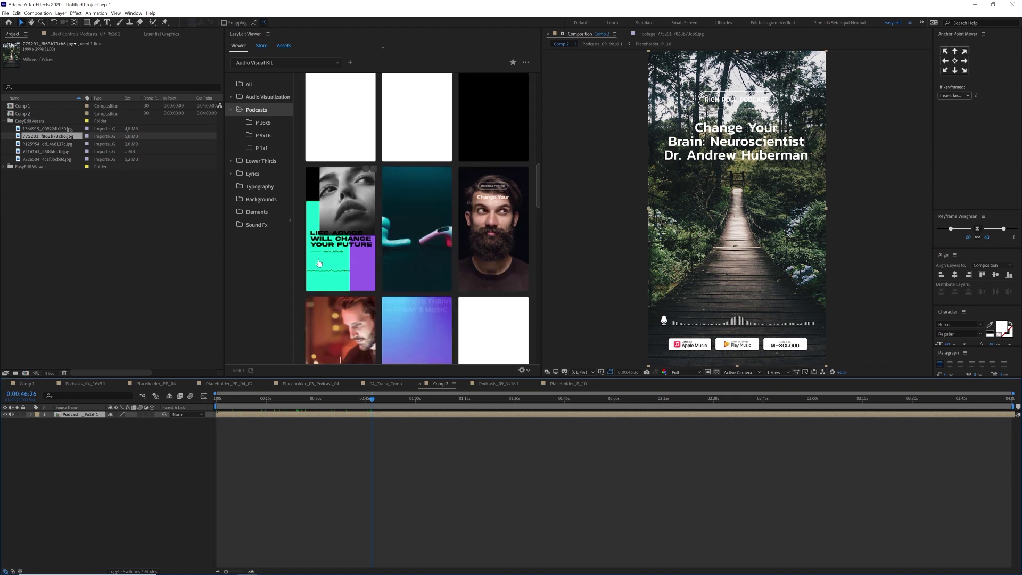
drag(326, 402, 294, 403)
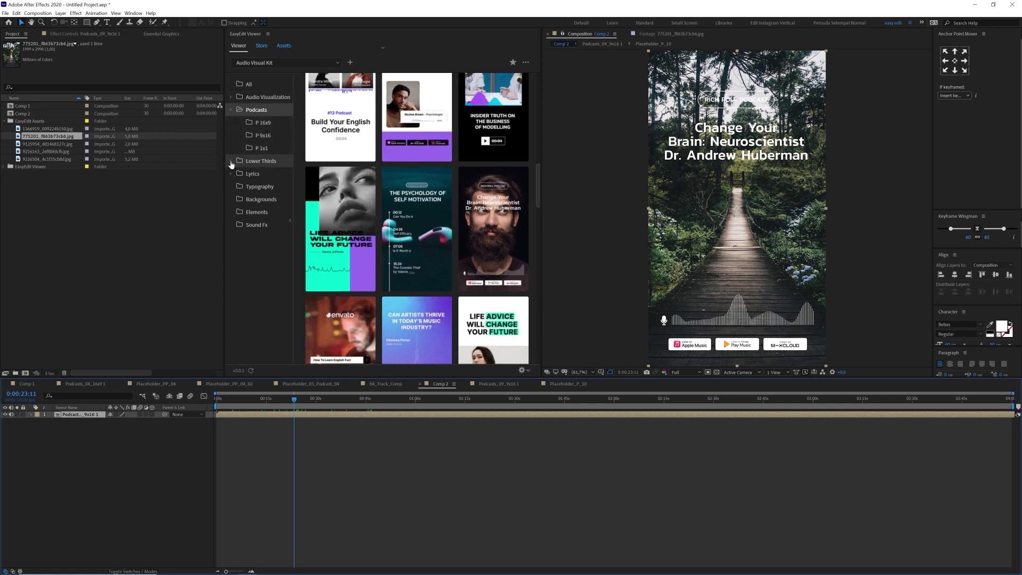
click(255, 161)
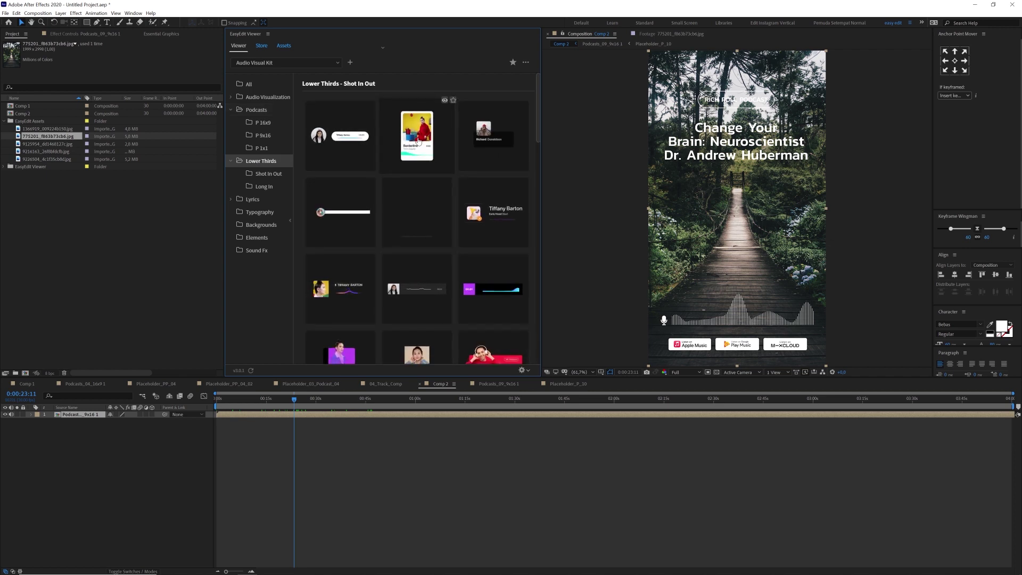
scroll(450, 220, down, 5)
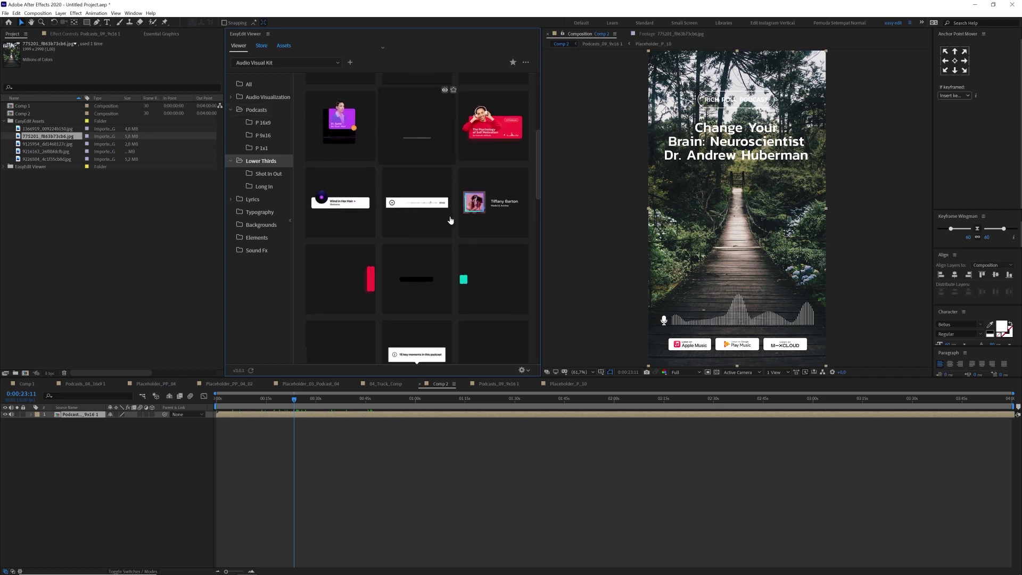
scroll(450, 220, down, 1)
scroll(456, 215, down, 3)
scroll(456, 212, up, 1)
scroll(456, 211, up, 7)
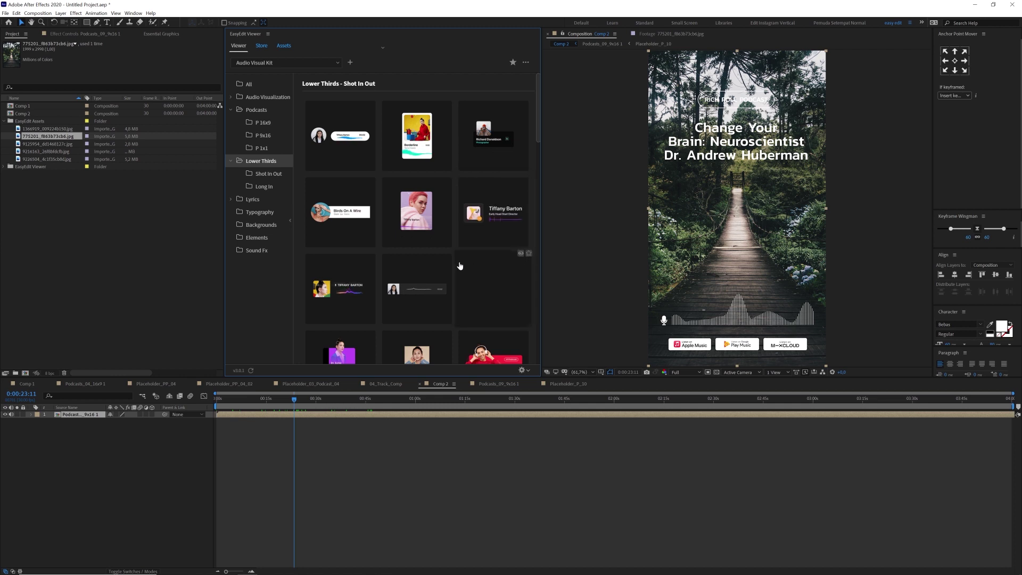
scroll(494, 273, down, 3)
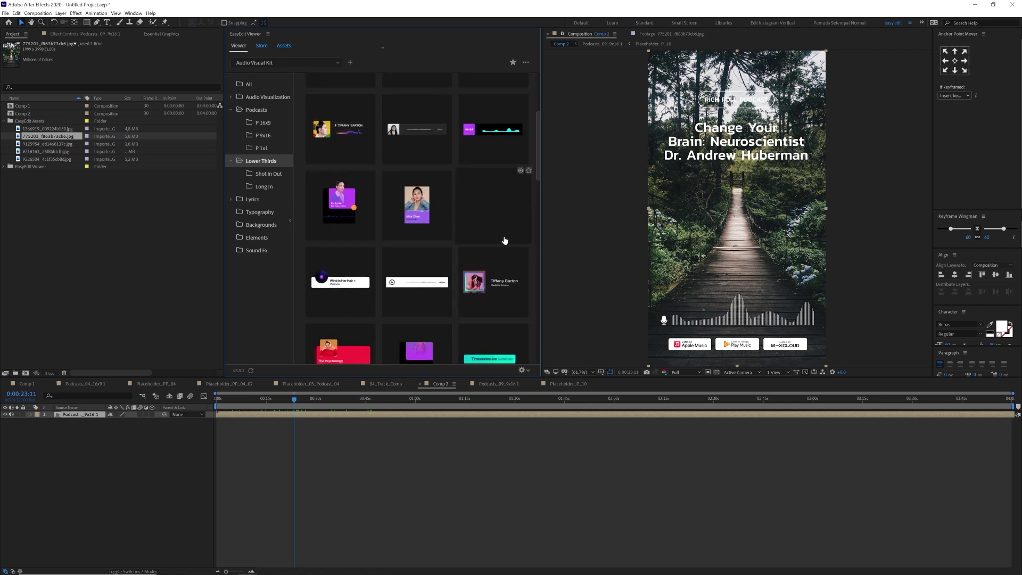
Bring the 16x9 'Build Your English Confidence' Comp 1 back into the viewer.
click(74, 421)
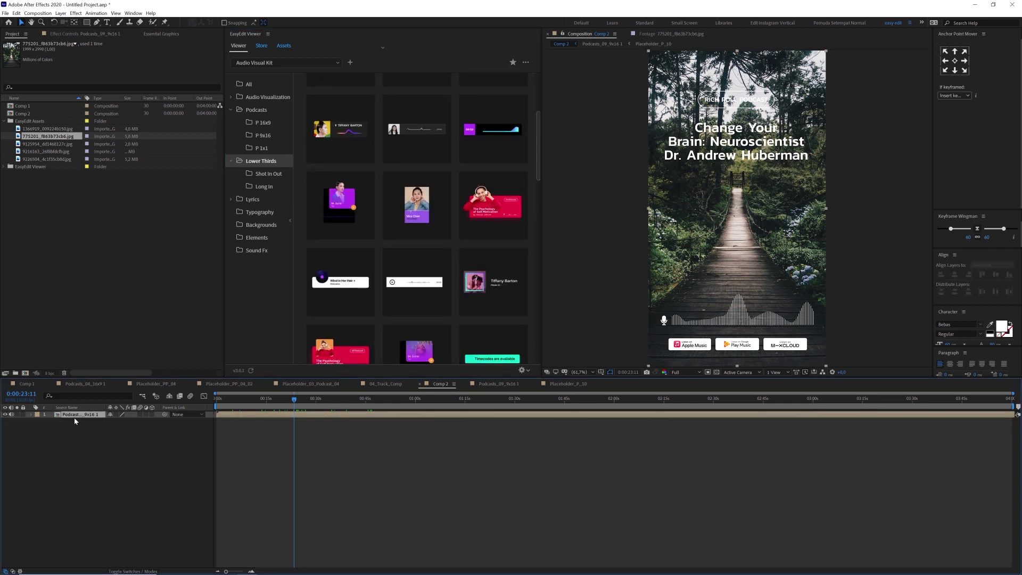
key(super)
click(298, 463)
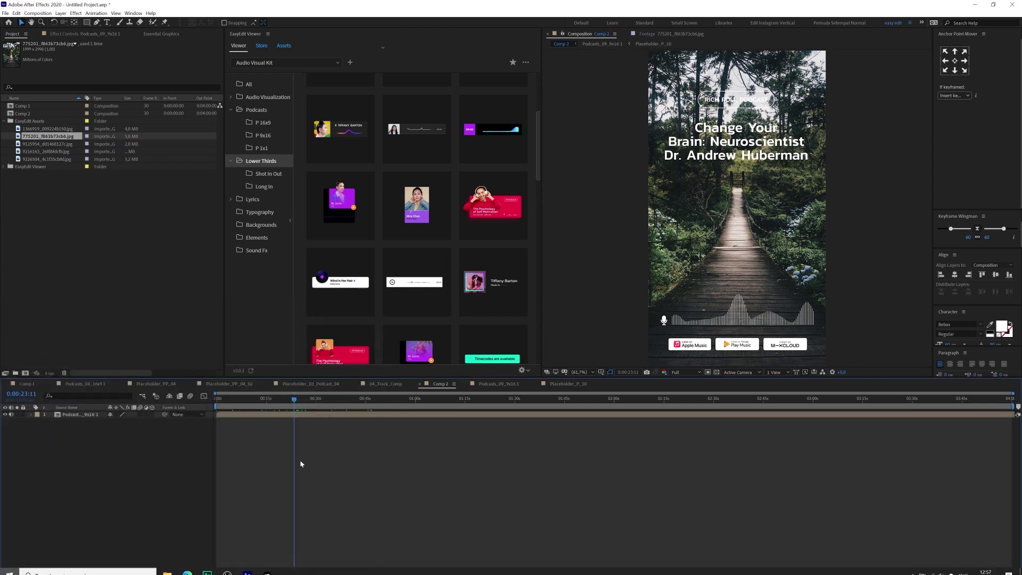
click(23, 386)
Replace the podcast layer in Comp 1 with the pink Self Motivation lower third, shifted earlier.
click(82, 415)
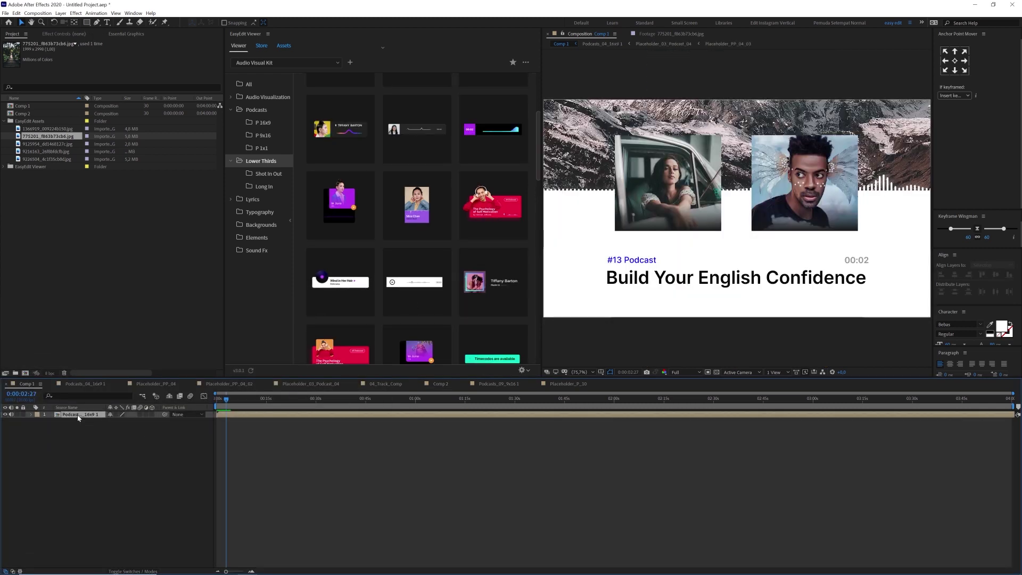
key(Delete)
click(391, 264)
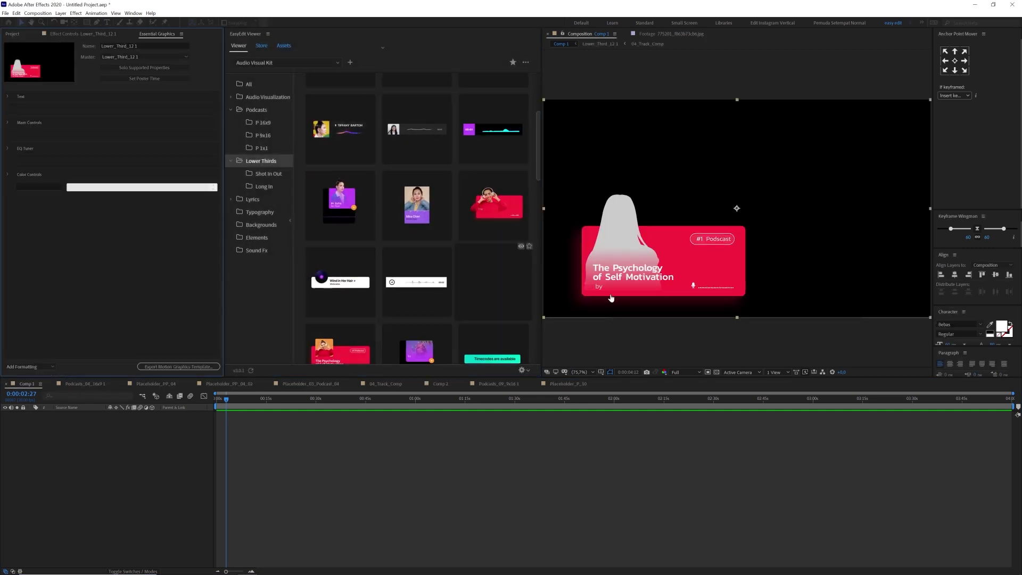
drag(238, 416, 228, 416)
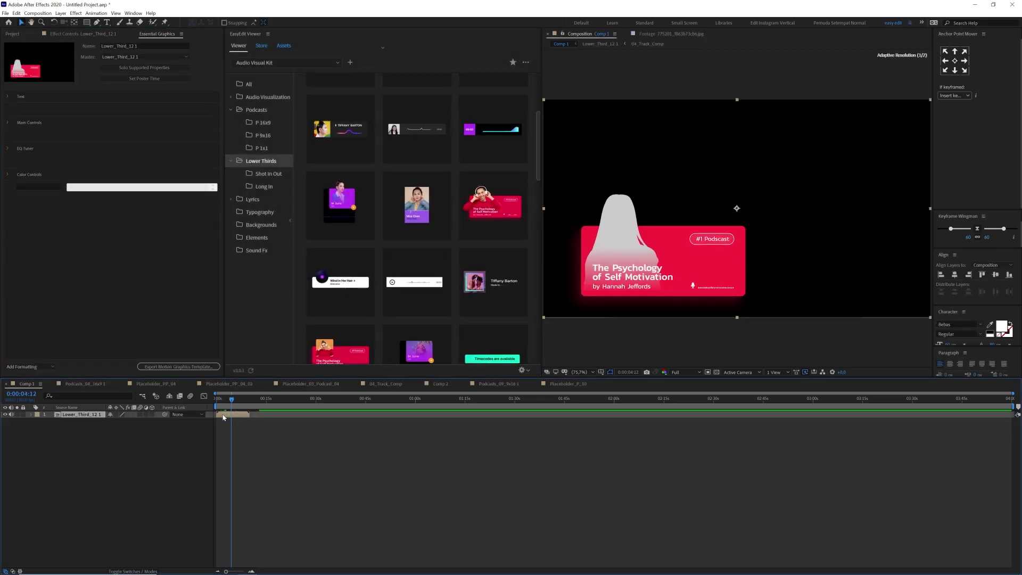
Open the lower third's Placeholder precomp and hide the grey silhouette.
double_click(81, 414)
double_click(76, 443)
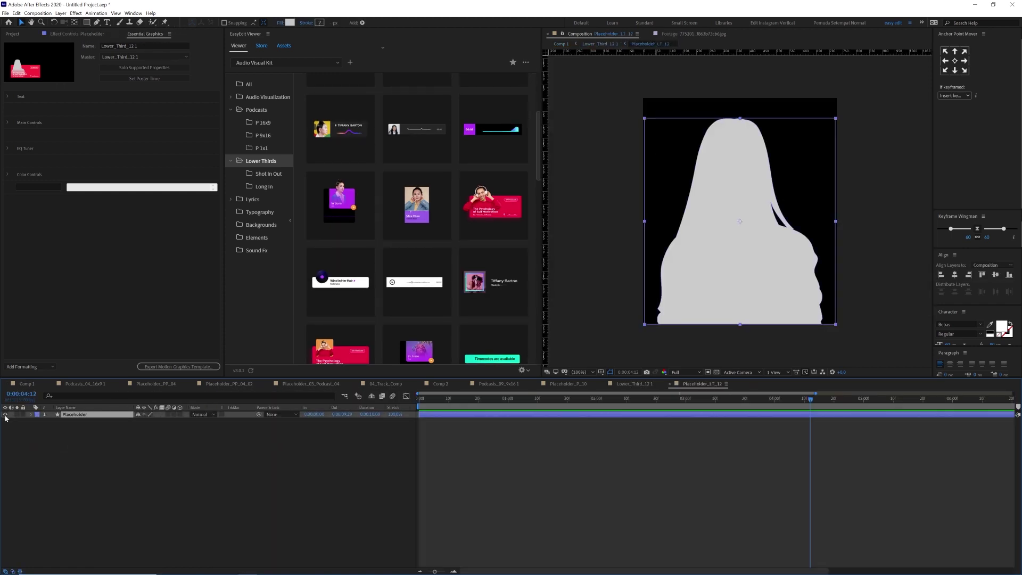
click(6, 414)
Search Pixabay for 'png' and bring the standing woman PNG into the placeholder.
click(350, 64)
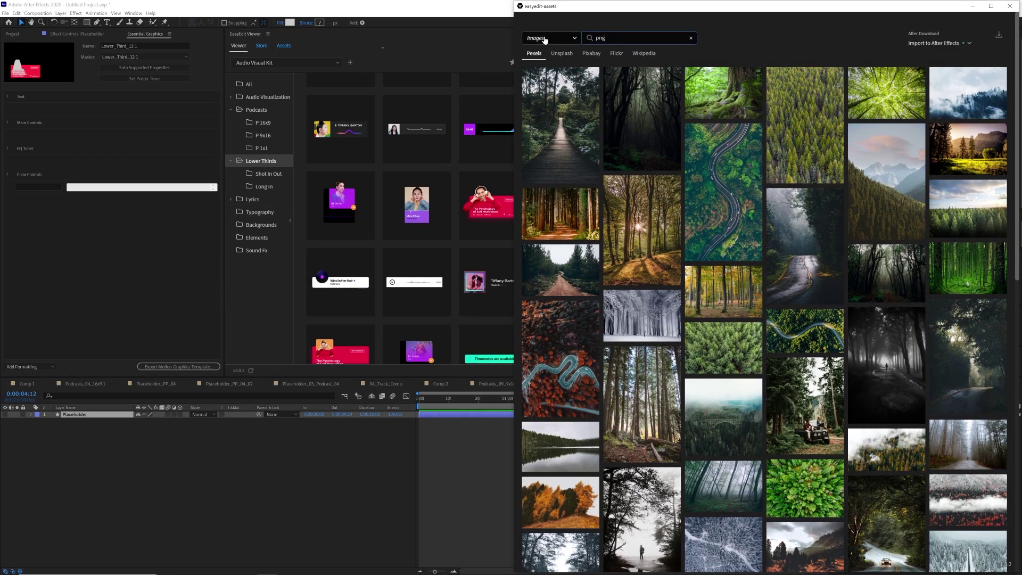
key(Return)
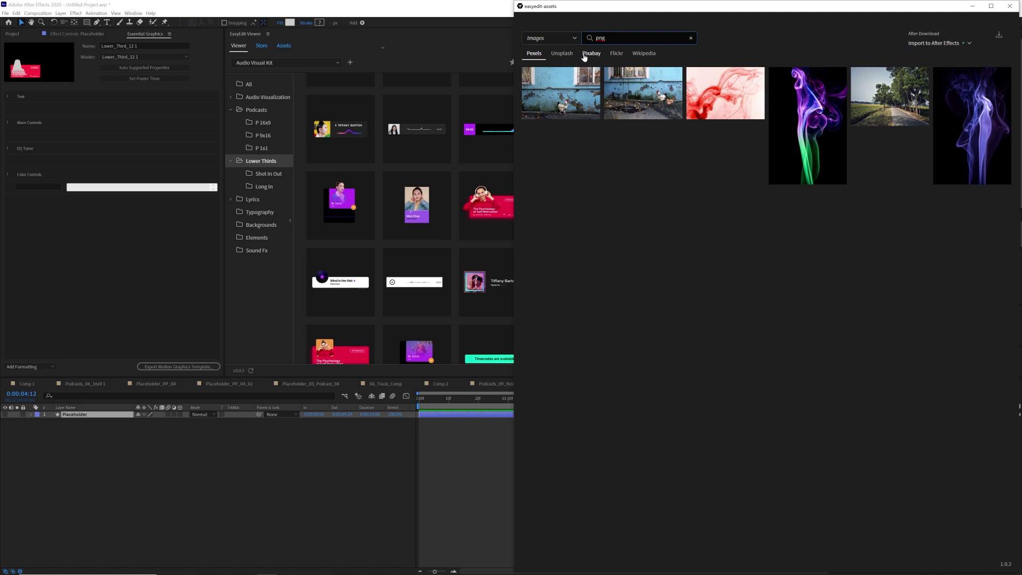
click(564, 55)
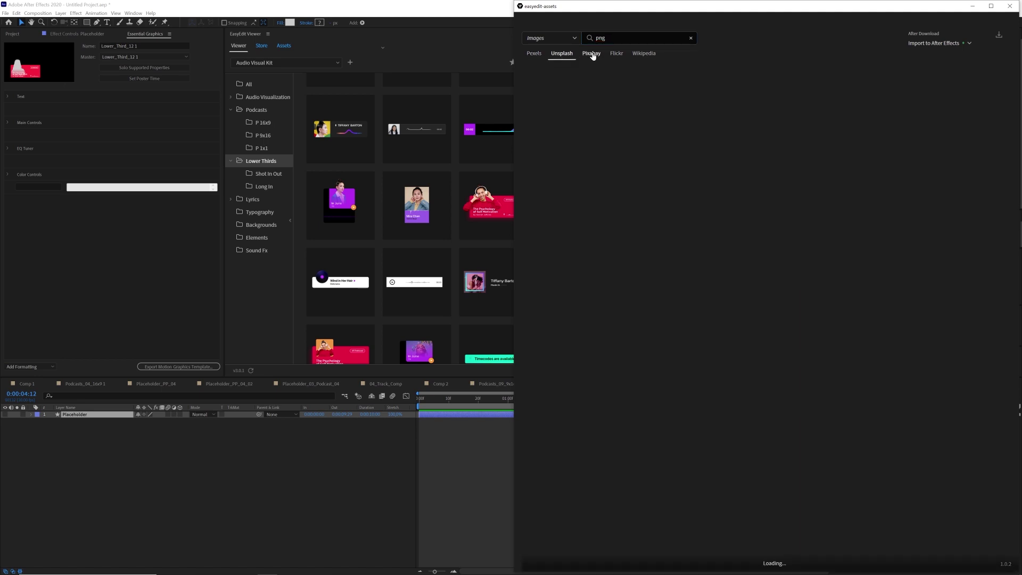
click(591, 53)
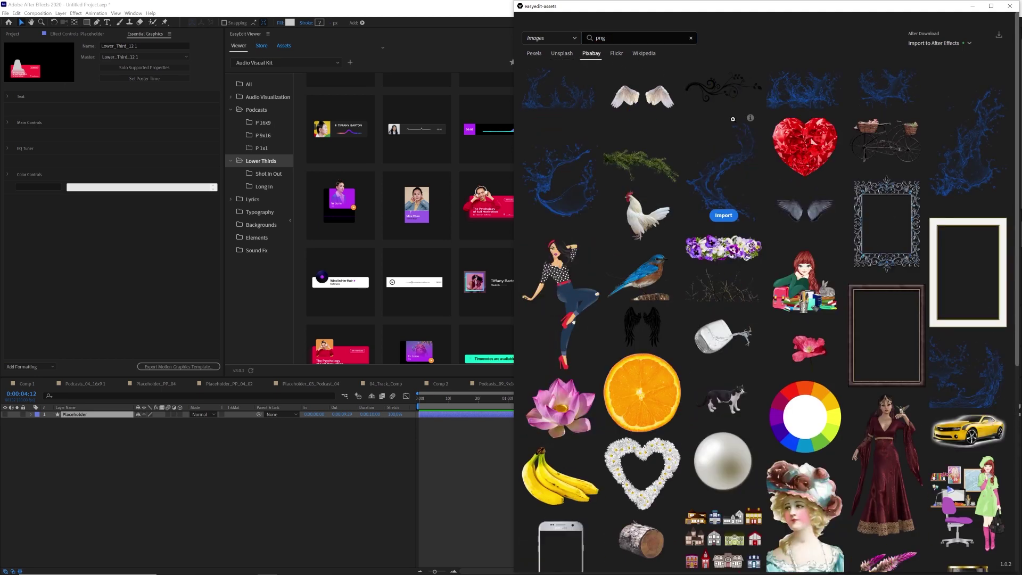
scroll(759, 181, down, 4)
scroll(761, 203, down, 2)
scroll(763, 223, down, 1)
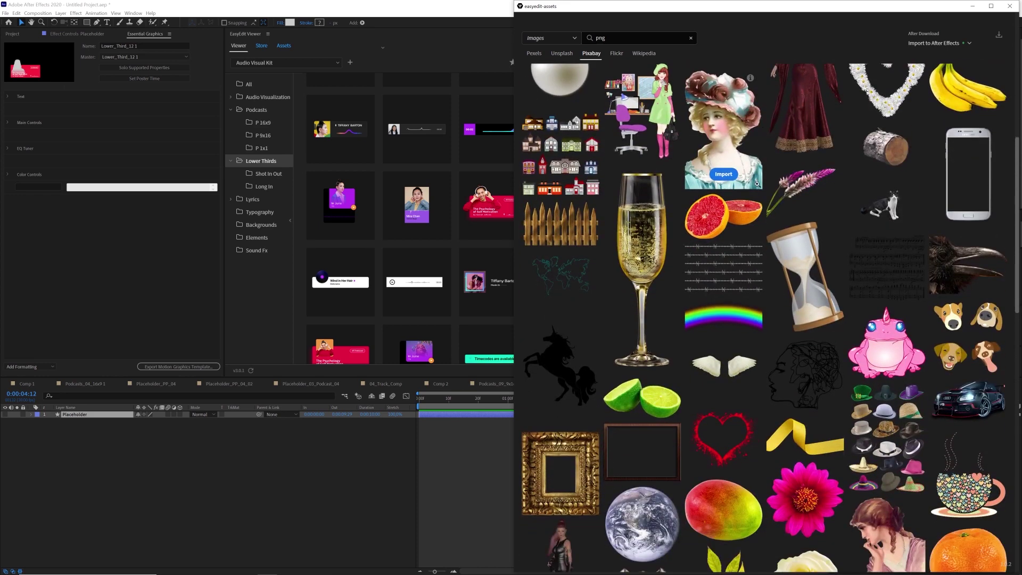
scroll(766, 248, down, 5)
scroll(761, 246, down, 3)
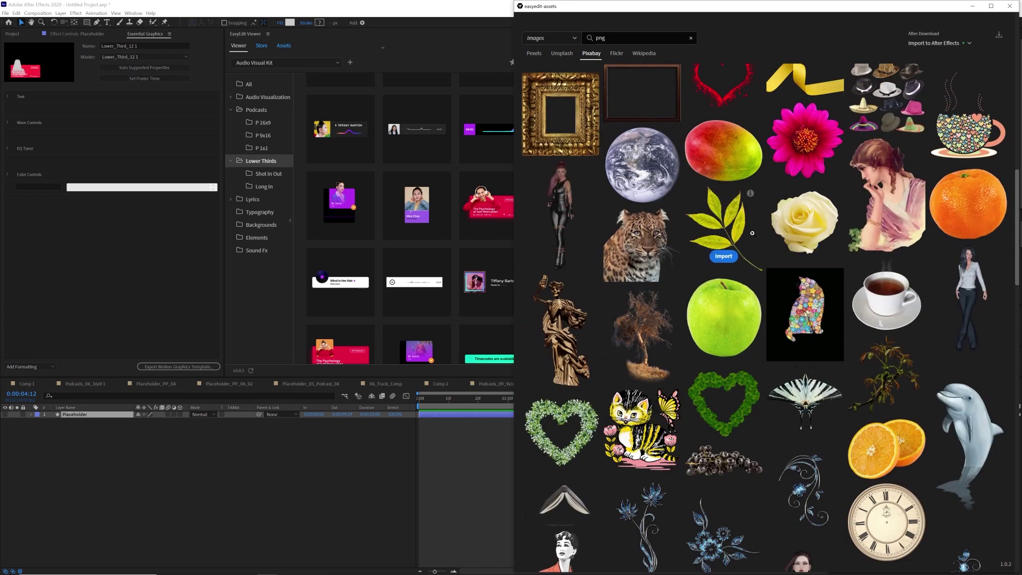
scroll(751, 239, down, 5)
scroll(751, 239, up, 2)
scroll(754, 238, up, 5)
scroll(756, 236, up, 5)
scroll(758, 235, up, 3)
scroll(756, 234, down, 3)
scroll(745, 231, up, 3)
scroll(732, 229, down, 3)
scroll(719, 226, down, 2)
scroll(719, 226, down, 5)
scroll(719, 226, down, 4)
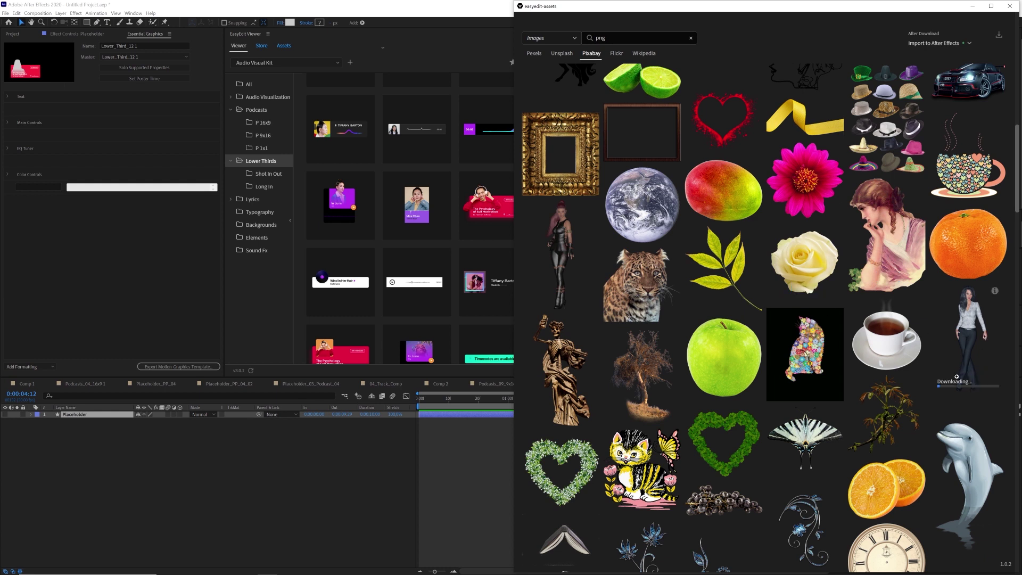
drag(629, 363, 444, 411)
Start the woman PNG layer at 0:00 and enlarge it to frame her upper body.
click(377, 441)
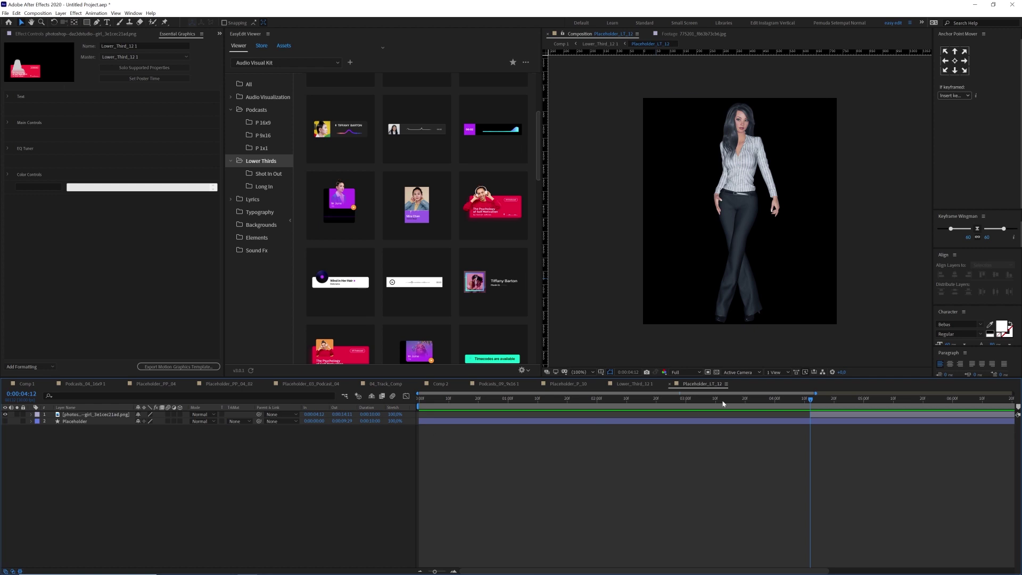
key(Home)
click(317, 414)
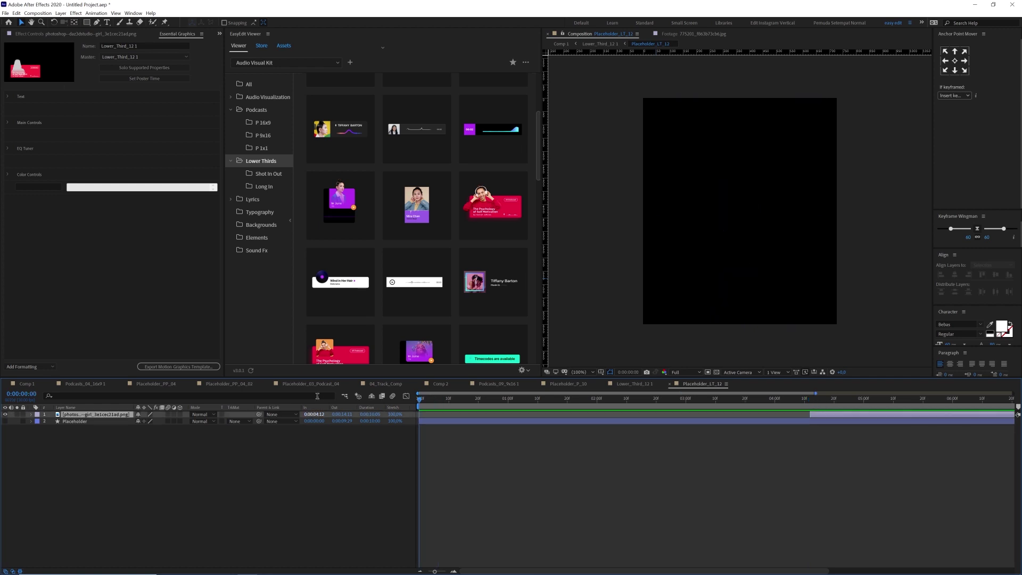
key(bracketleft)
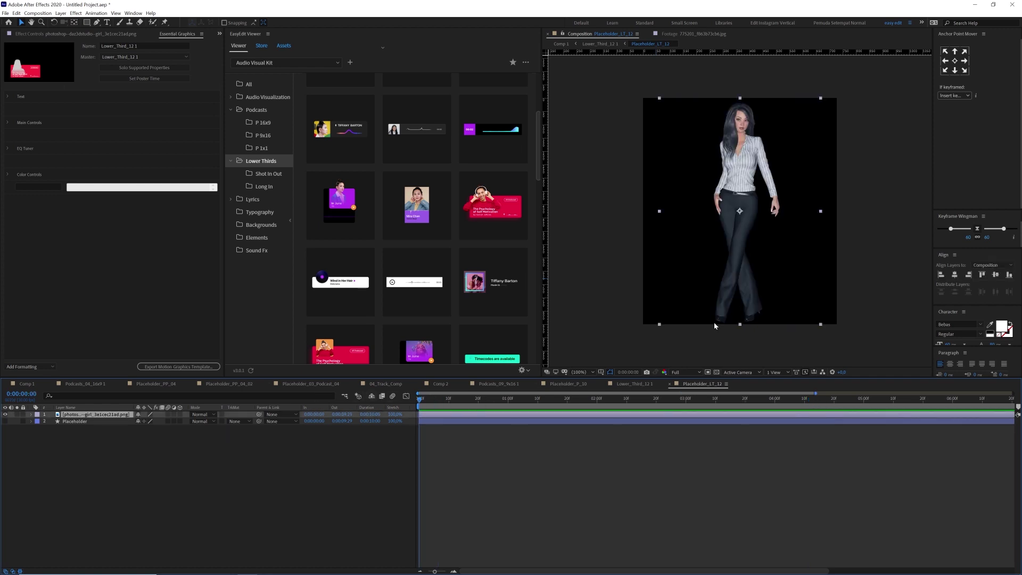
mouse_move(820, 324)
mouse_down()
mouse_move(747, 169)
mouse_move(733, 275)
mouse_up()
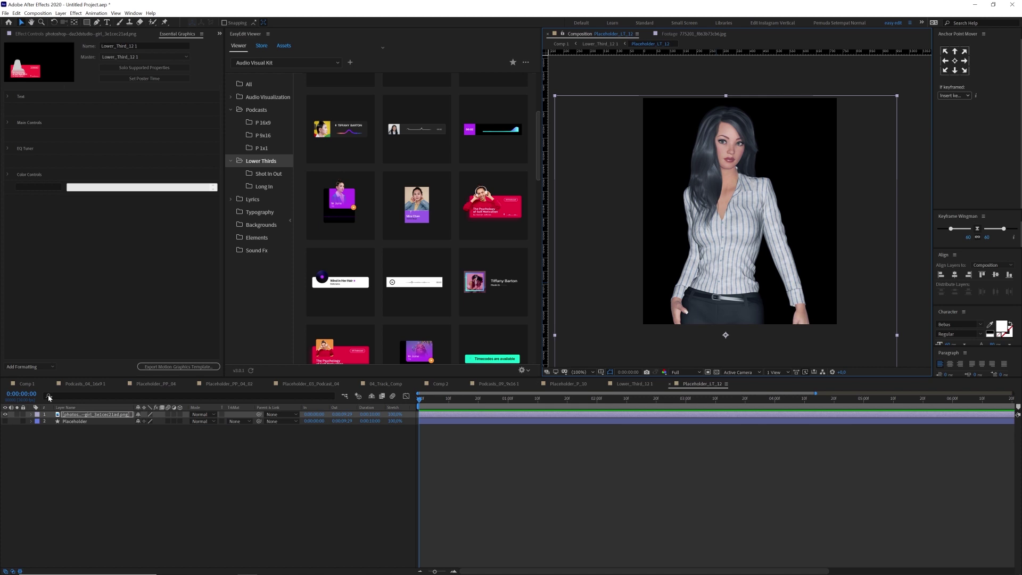
click(25, 384)
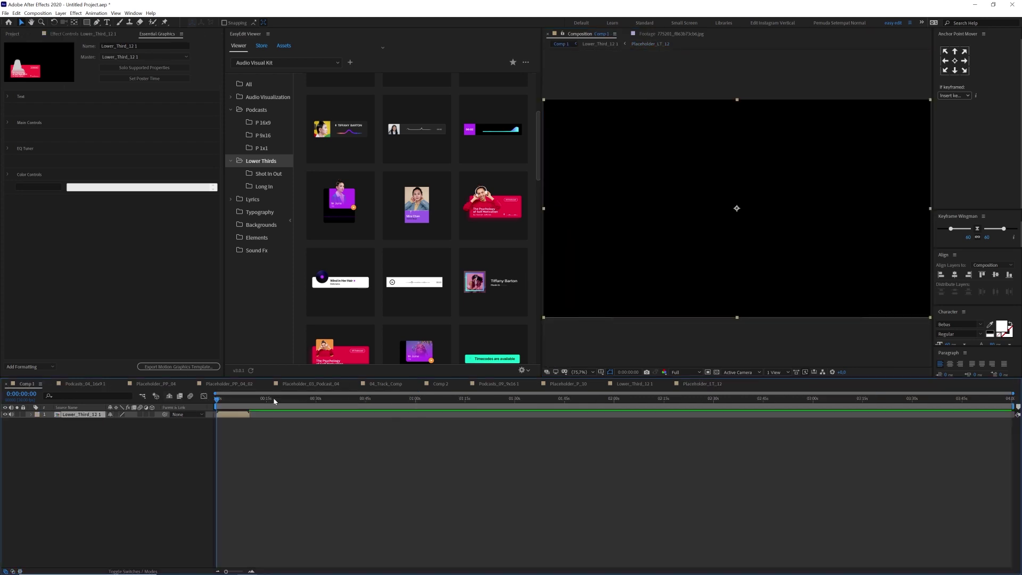
Set the Self Motivation lower third's Box Color to purple in Essential Graphics and preview it.
click(230, 403)
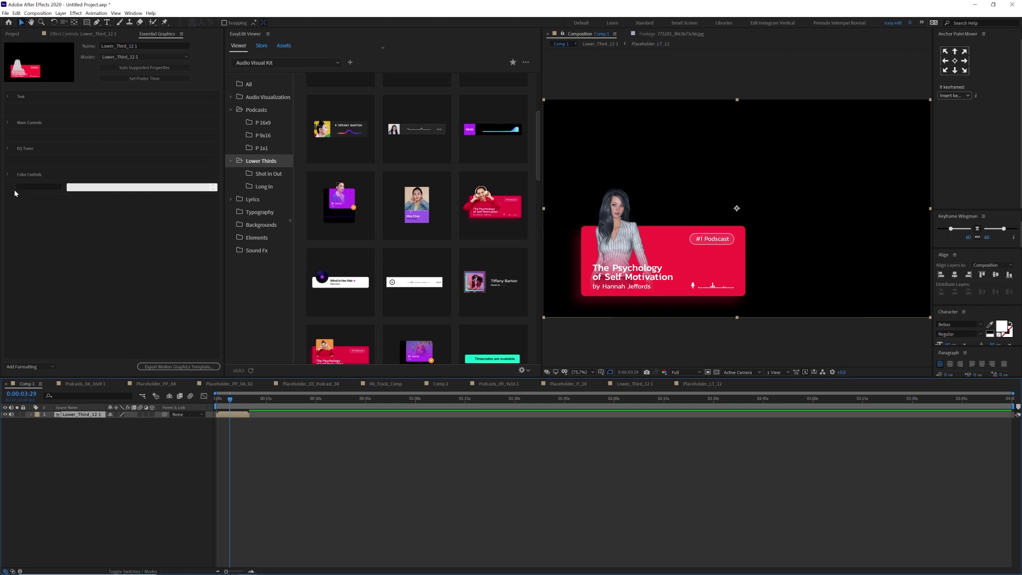
click(7, 175)
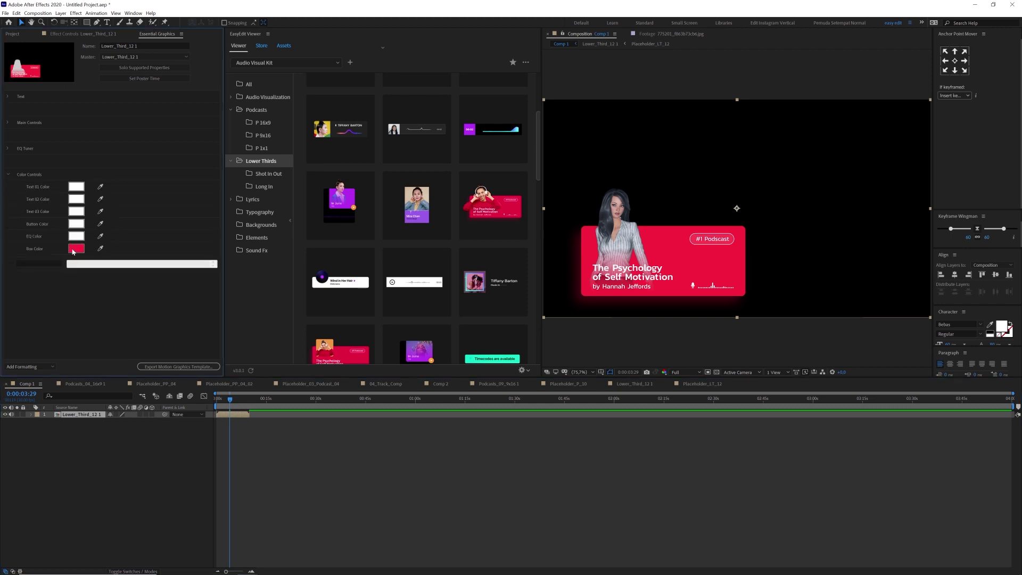
click(75, 250)
drag(759, 357, 761, 362)
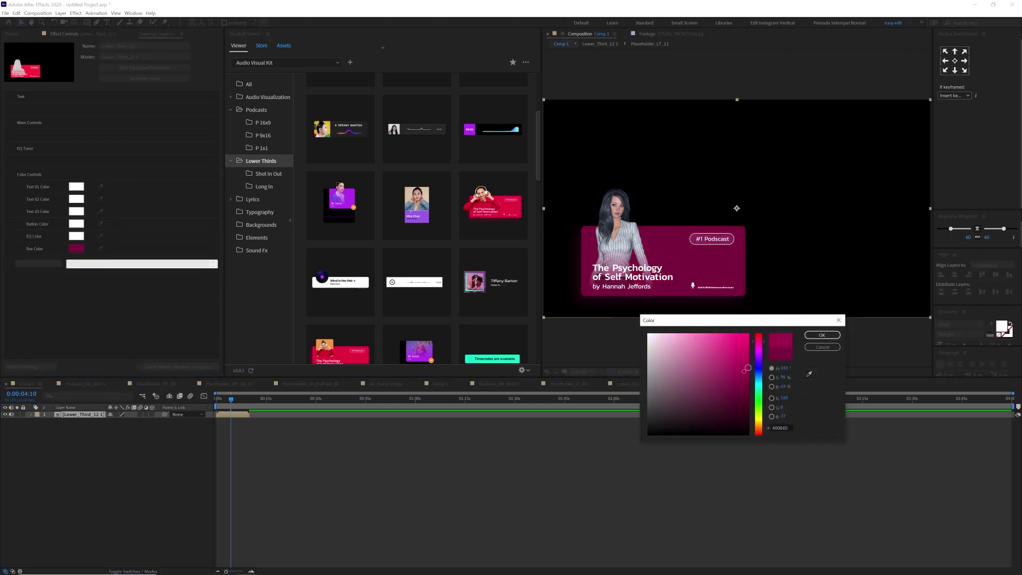
click(820, 335)
click(163, 499)
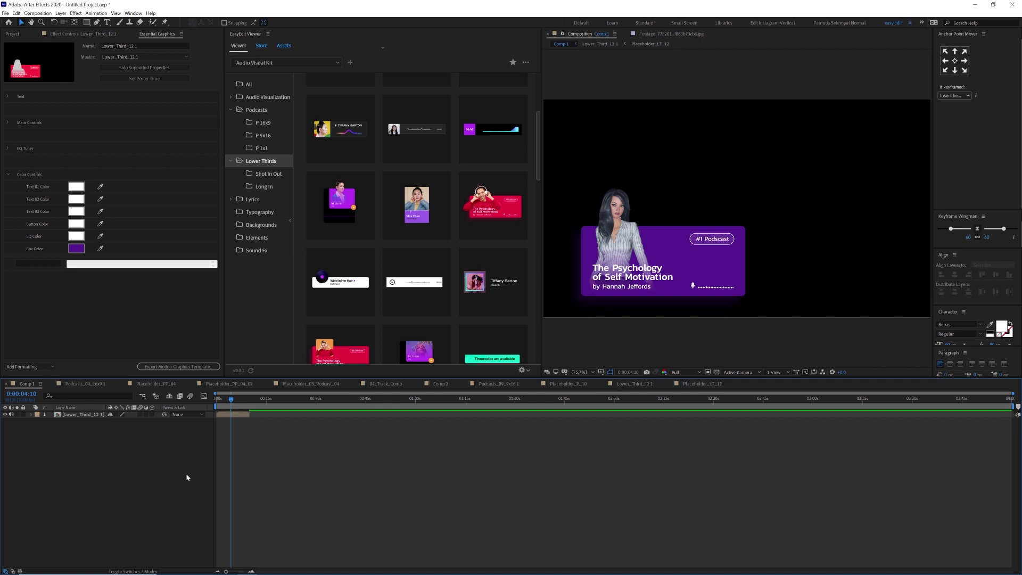
key(space)
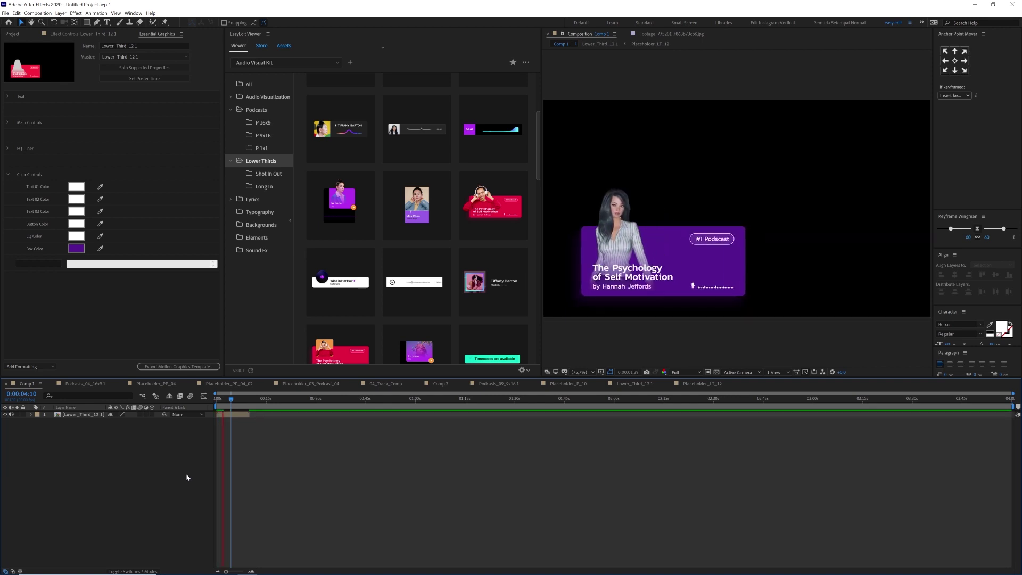
Stop playback, browse the Lyrics templates, and delete the Lower_Third_12 1 layer from Comp 1.
click(223, 400)
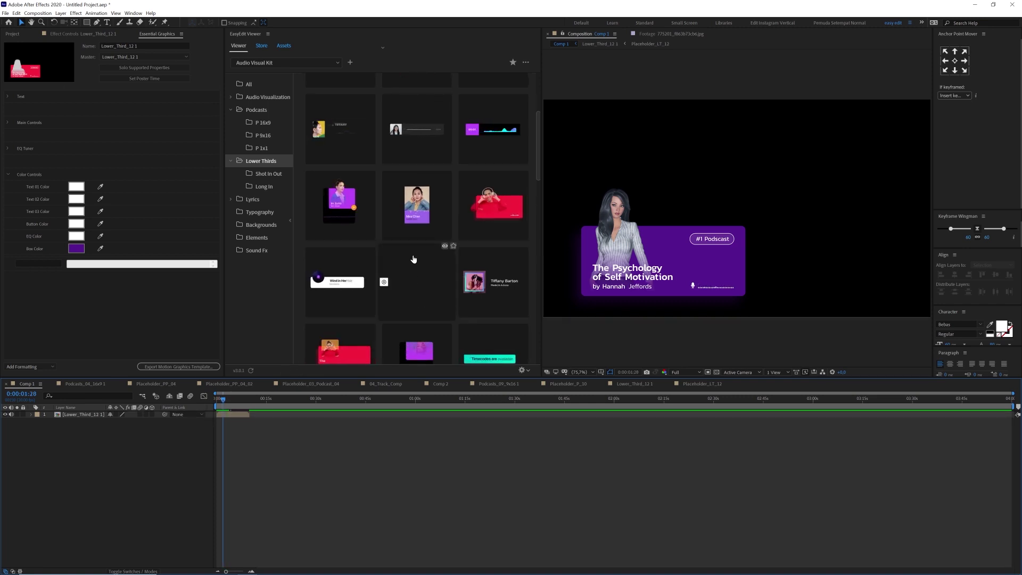
click(231, 199)
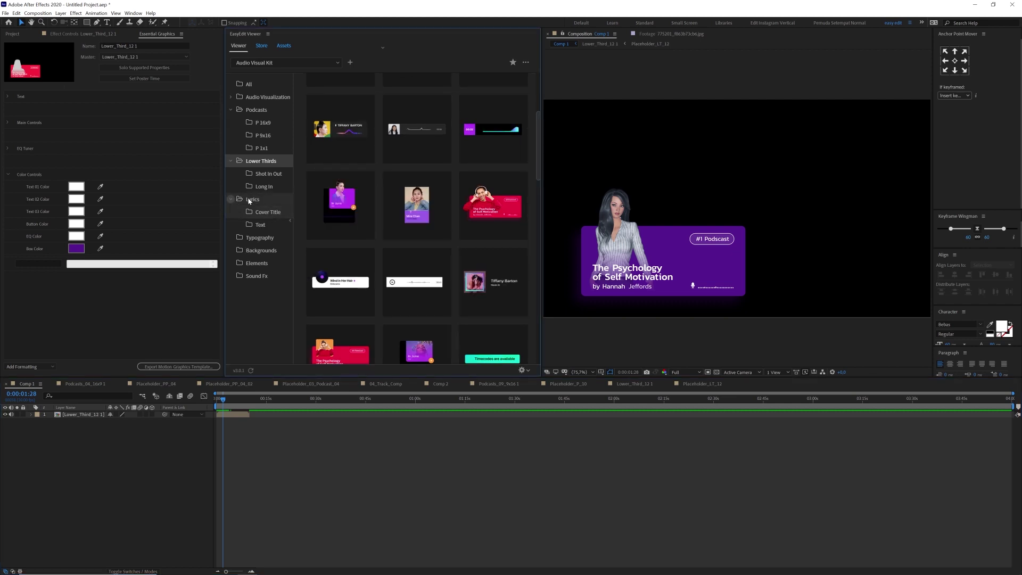
click(250, 199)
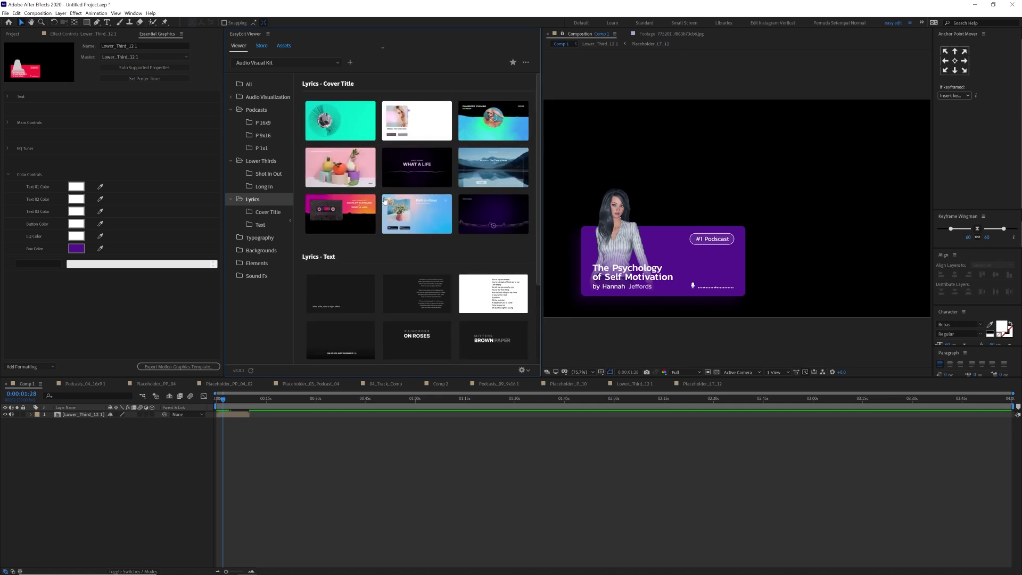
mouse_move(405, 217)
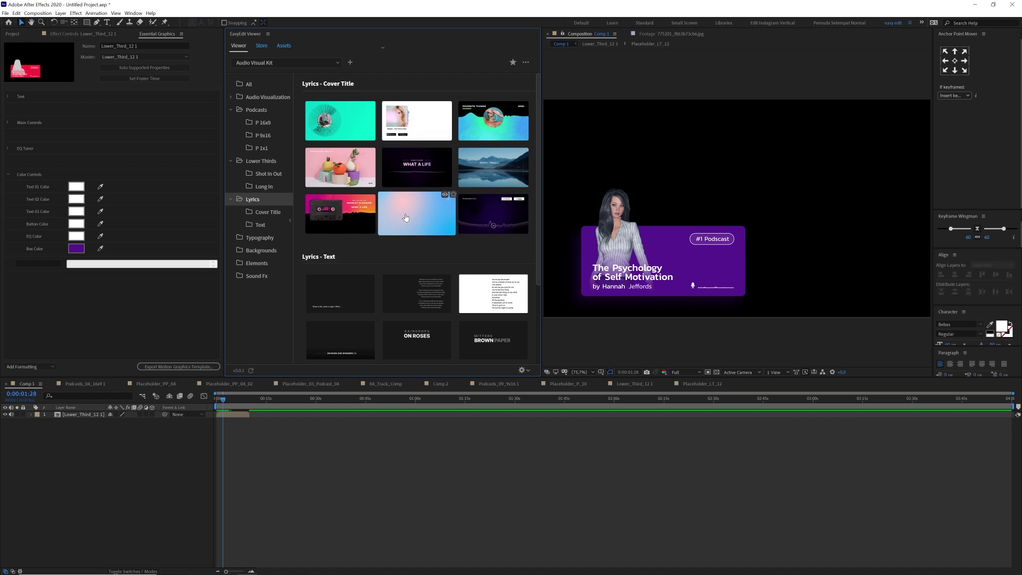
scroll(416, 180, down, 3)
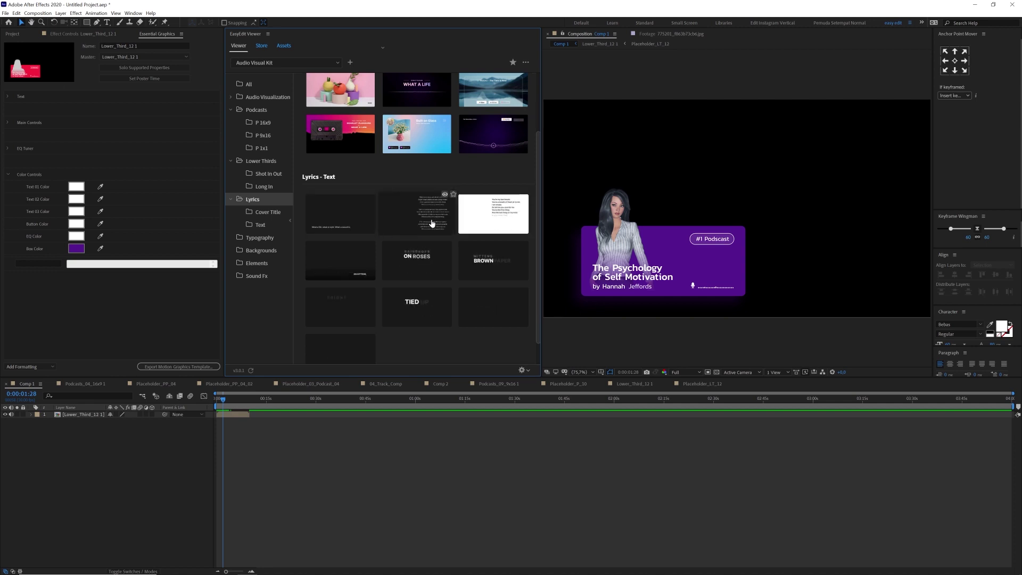
scroll(425, 232, up, 3)
click(82, 414)
key(Delete)
Add the Cover_Title_02 lyrics cover and a Text_02 lyrics text layer to Comp 1.
mouse_move(345, 316)
mouse_move(421, 126)
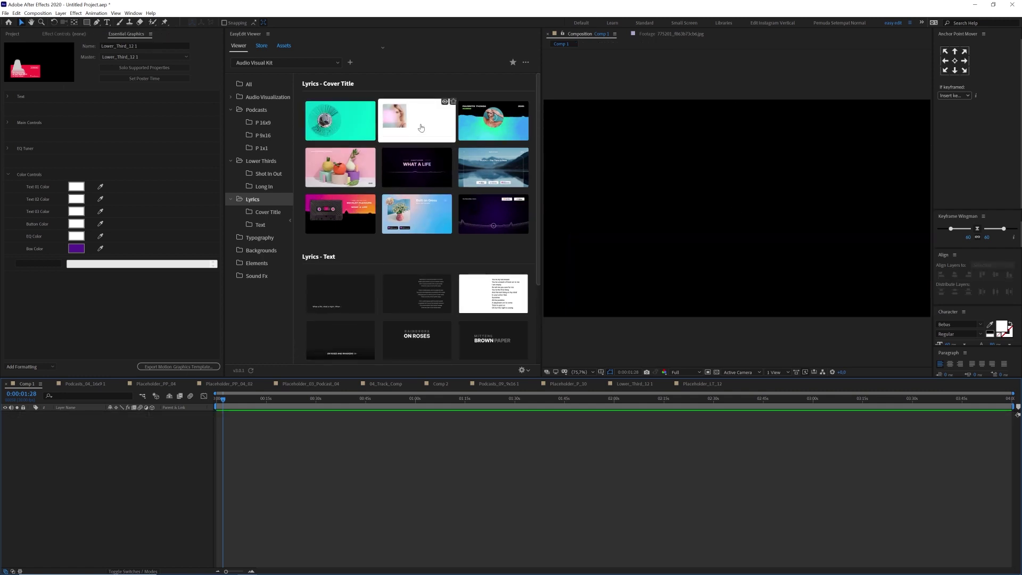
click(421, 126)
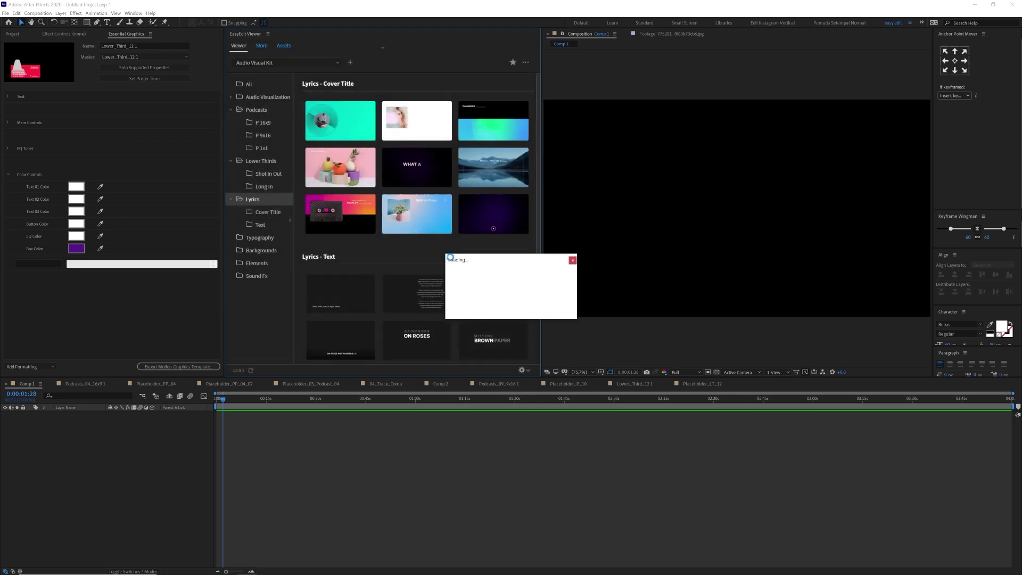
drag(229, 406, 292, 406)
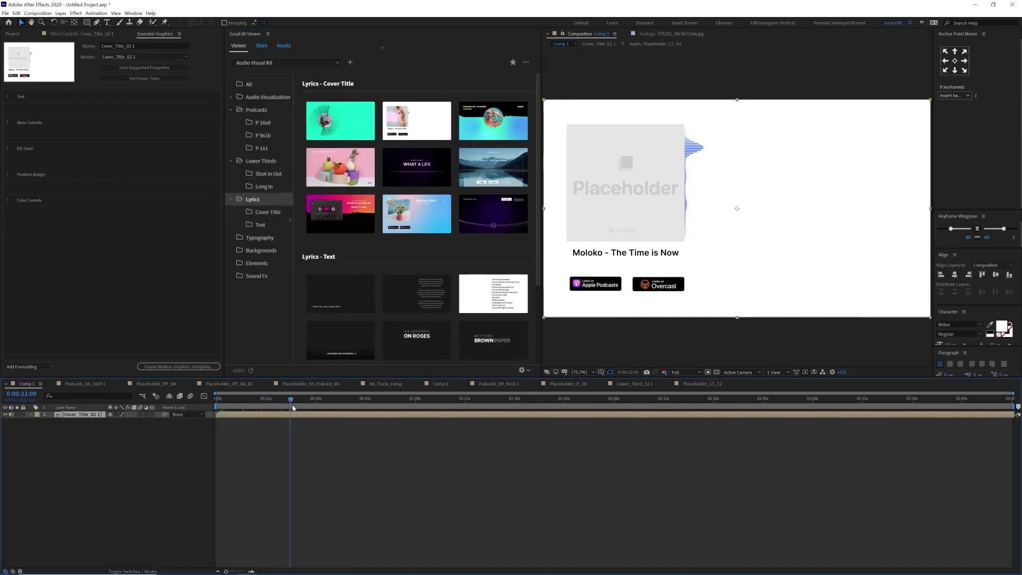
mouse_move(486, 290)
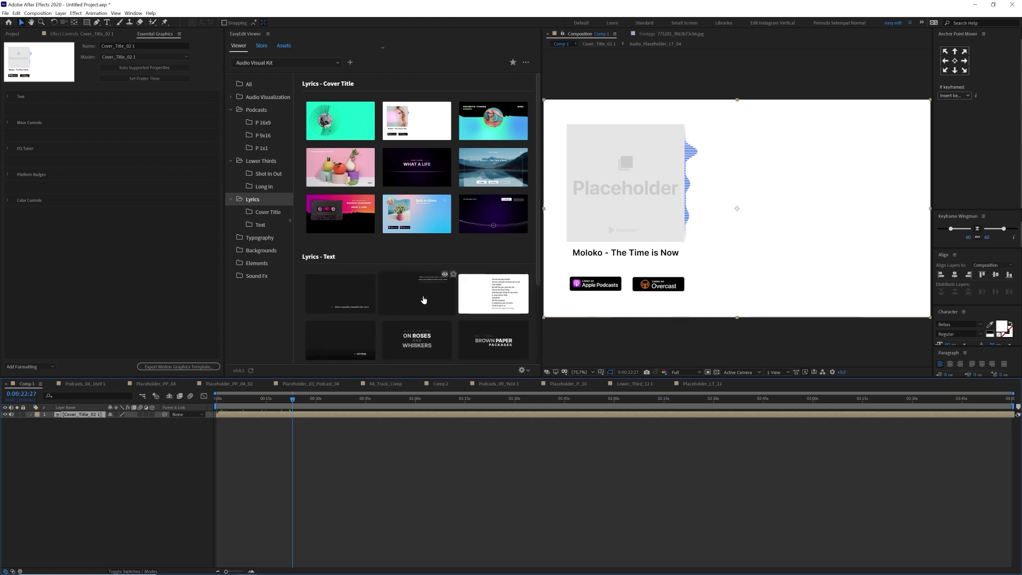
scroll(426, 255, down, 2)
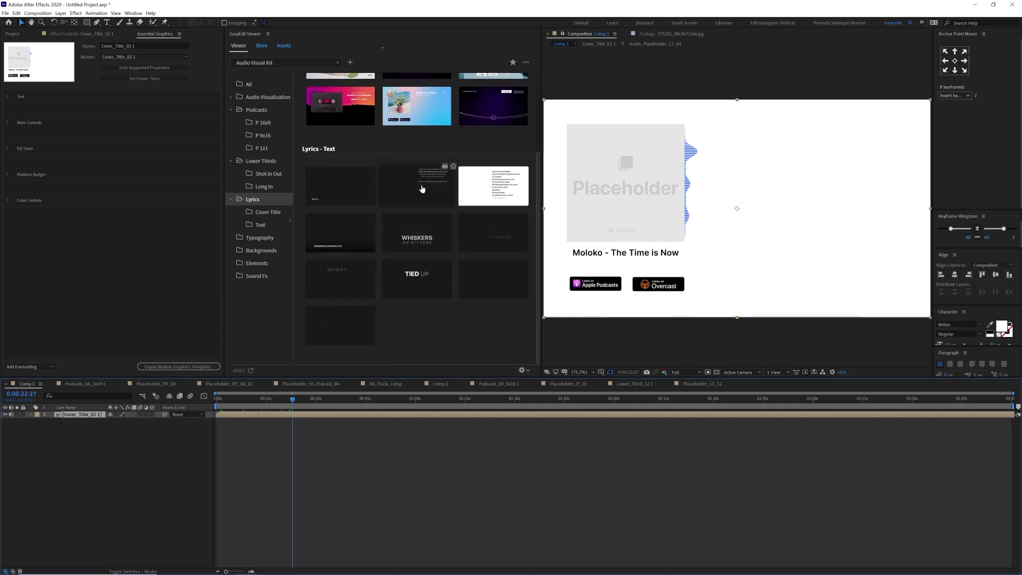
drag(422, 188, 308, 414)
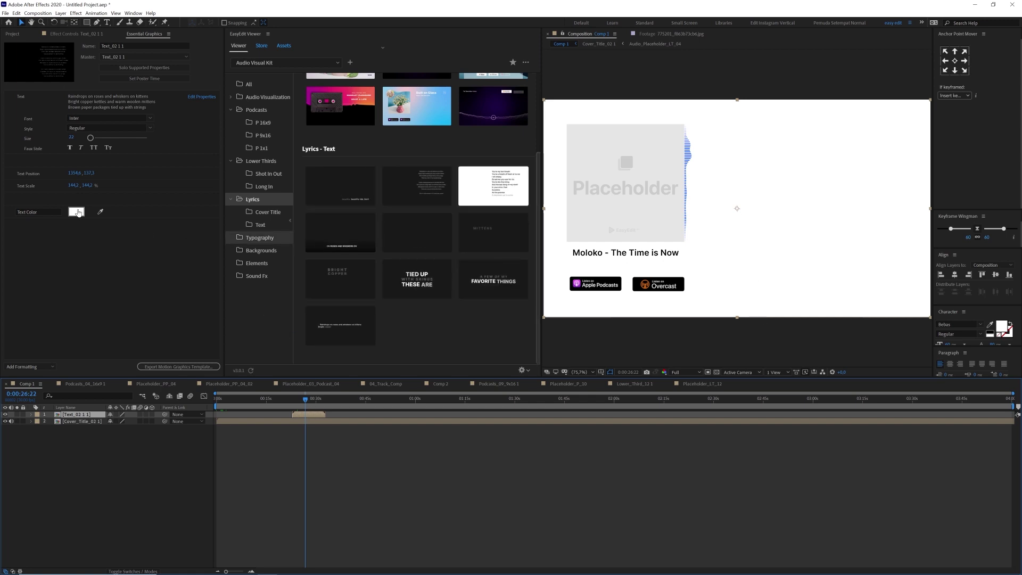
Make the lyrics text dark and change its first line to 'Pemuda Setempat Punya Lagu'.
click(78, 212)
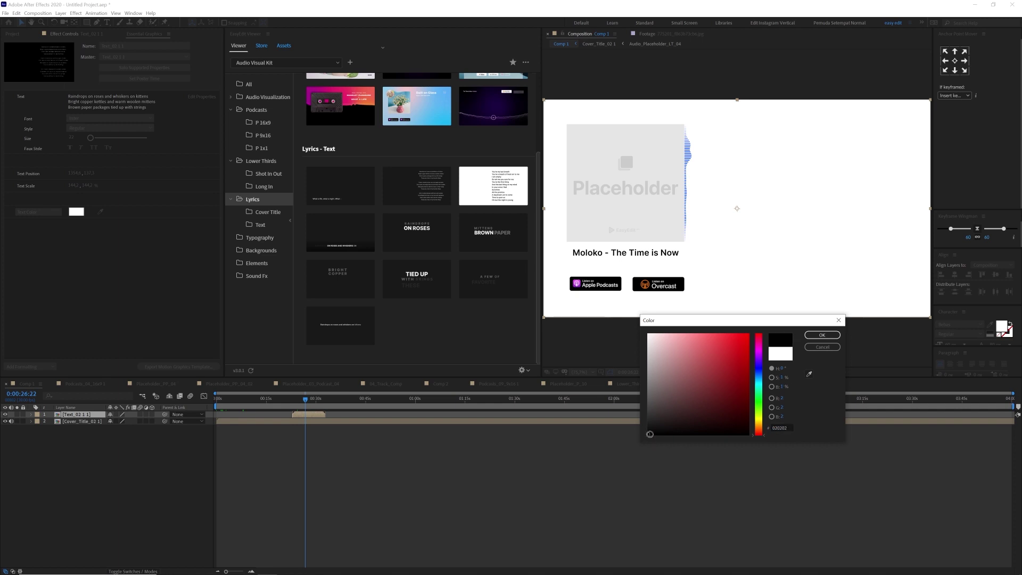
click(822, 336)
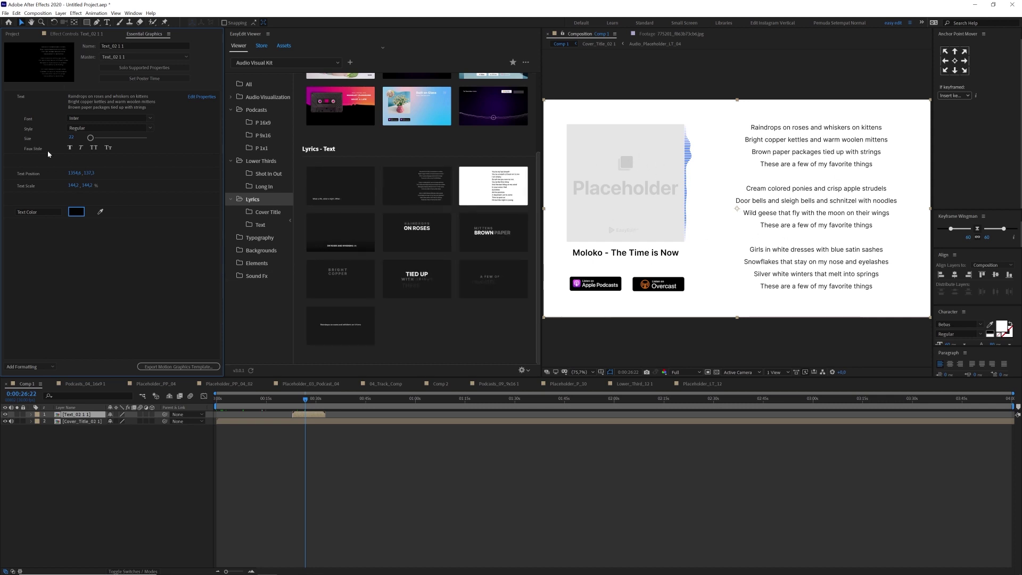
click(96, 100)
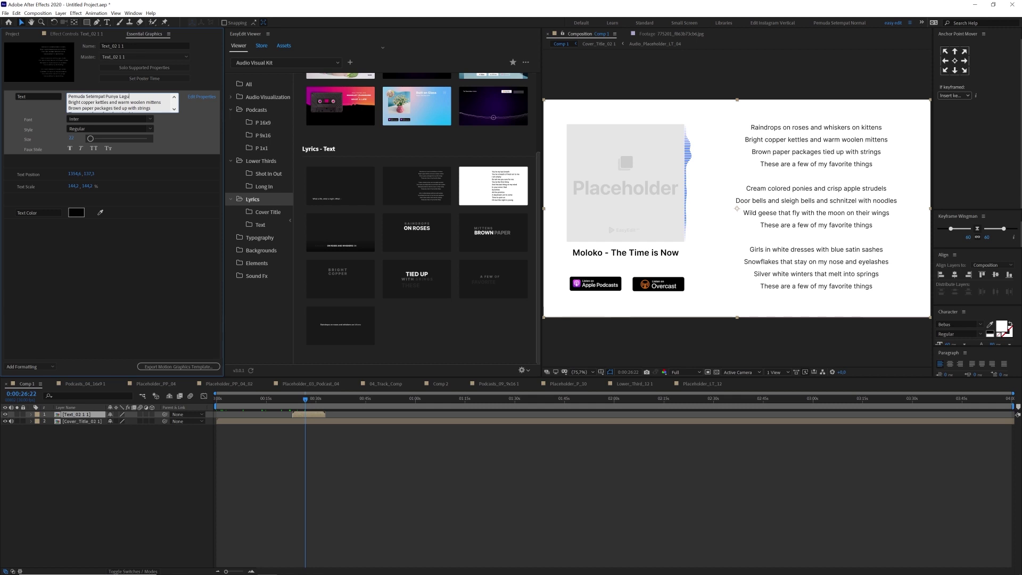
click(813, 196)
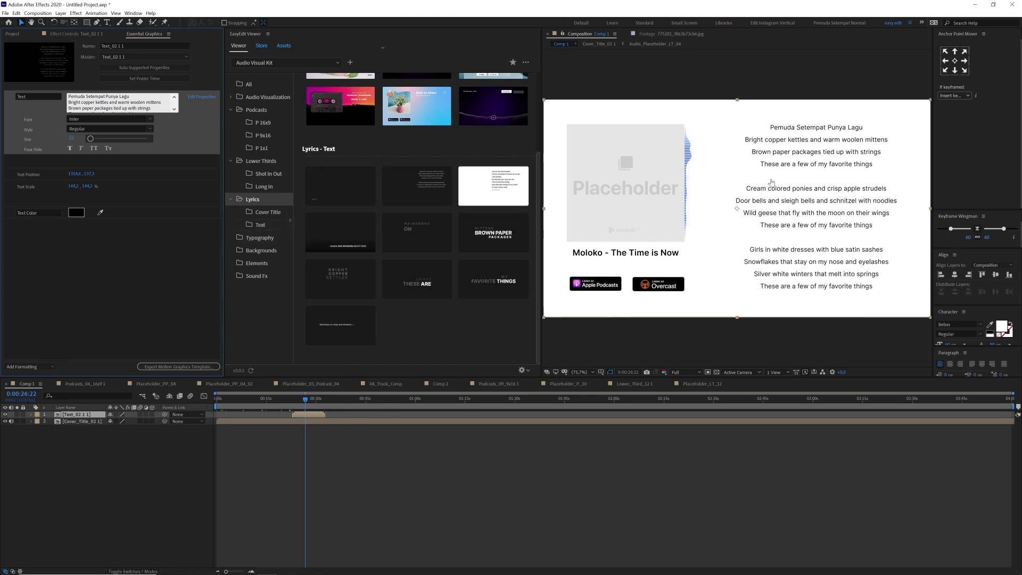
click(258, 238)
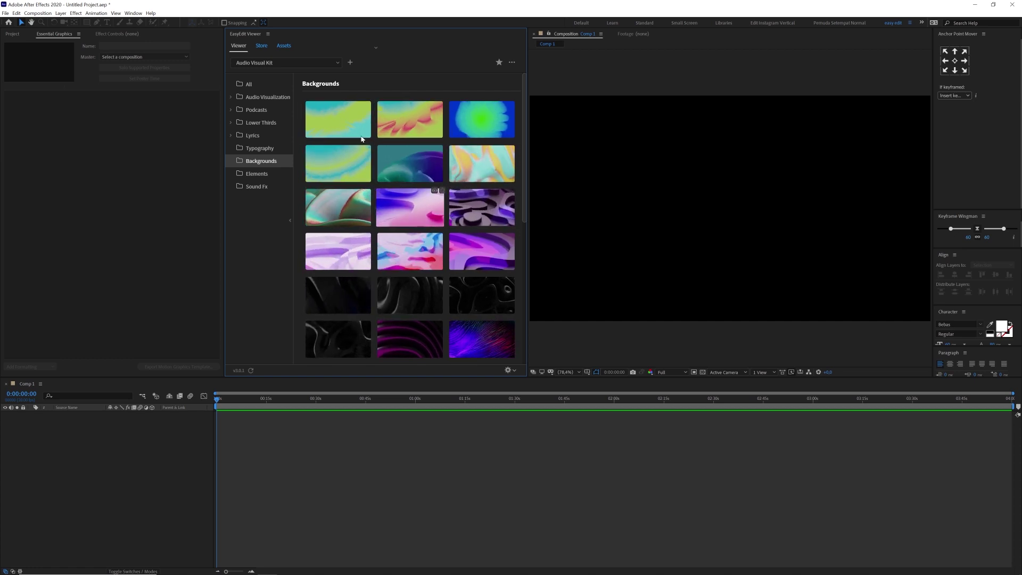
Add the teal-and-lime Background_01 gradient to Comp 1, then browse the Elements templates.
click(350, 124)
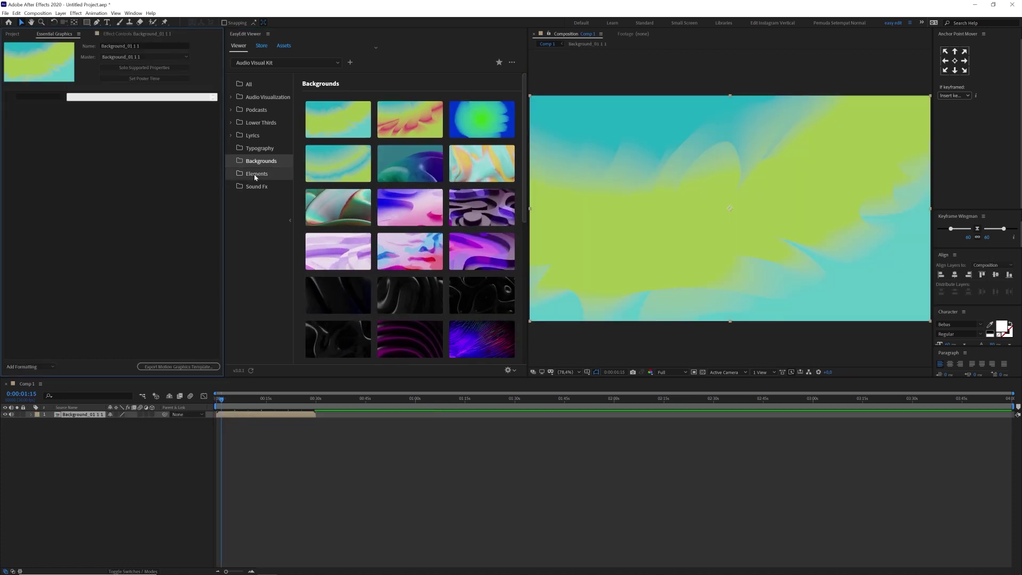
click(257, 173)
scroll(494, 237, down, 5)
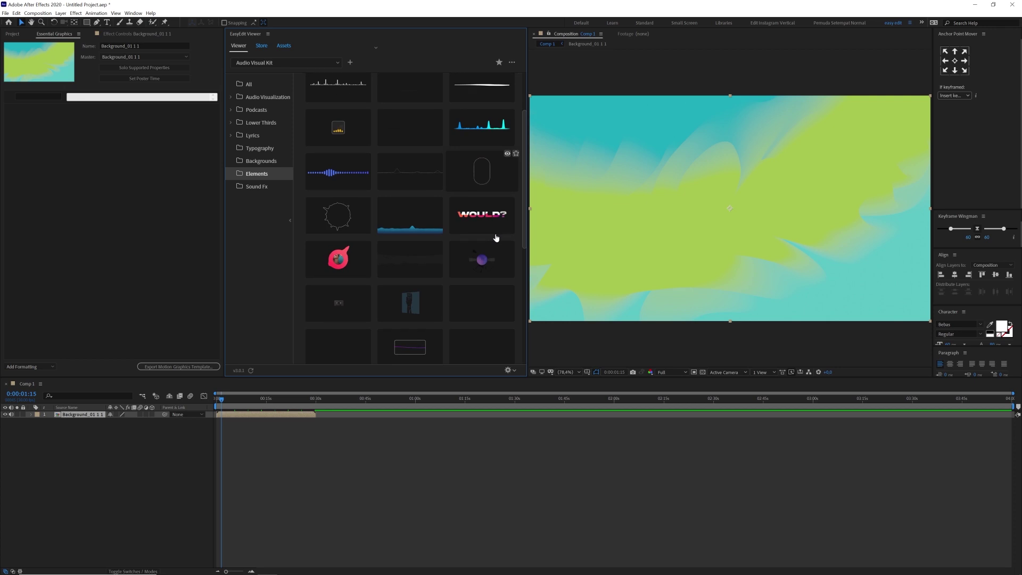
scroll(492, 237, down, 1)
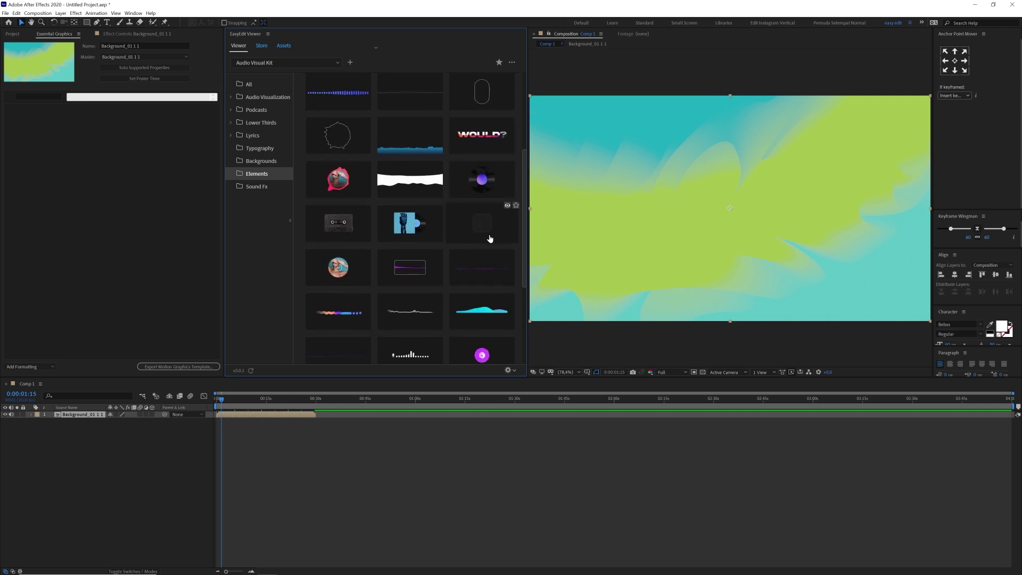
scroll(479, 234, down, 1)
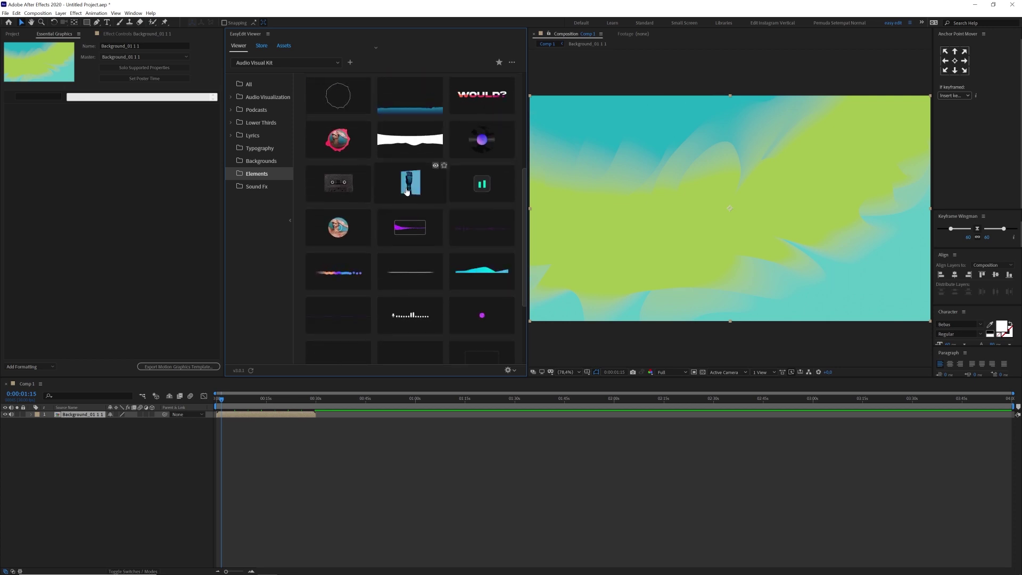
Add the Element_20 vinyl record with Placeholder cover above the gradient background.
click(410, 191)
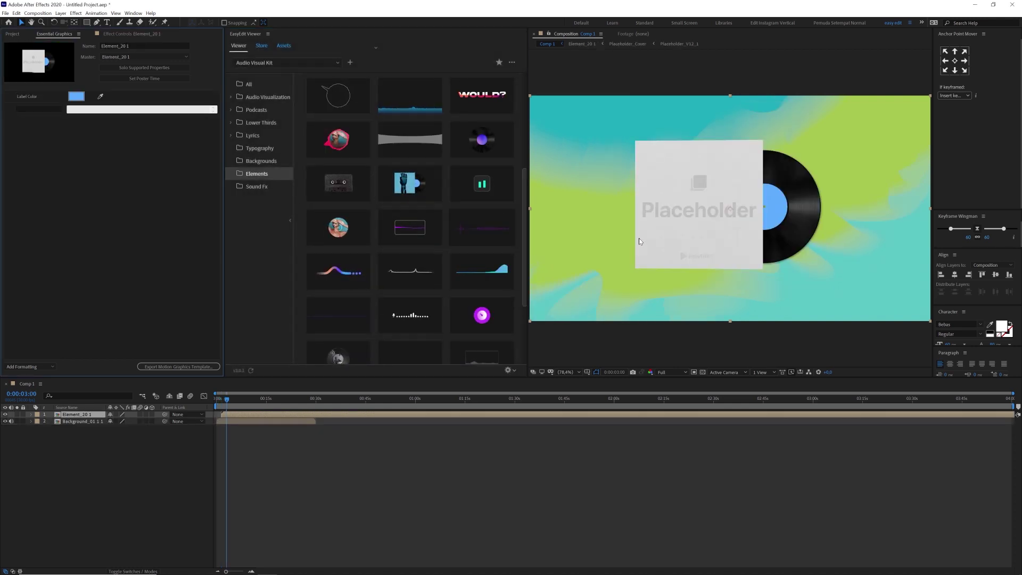
click(266, 415)
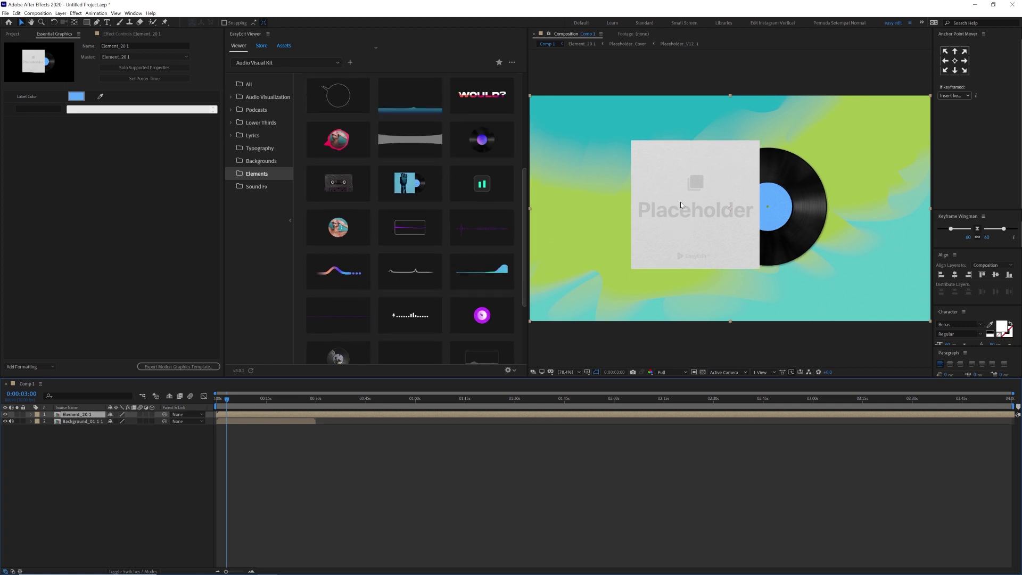
Place the REMAGES "Album - 2021" Typography playlist template into Comp 1.
click(259, 148)
scroll(480, 252, down, 3)
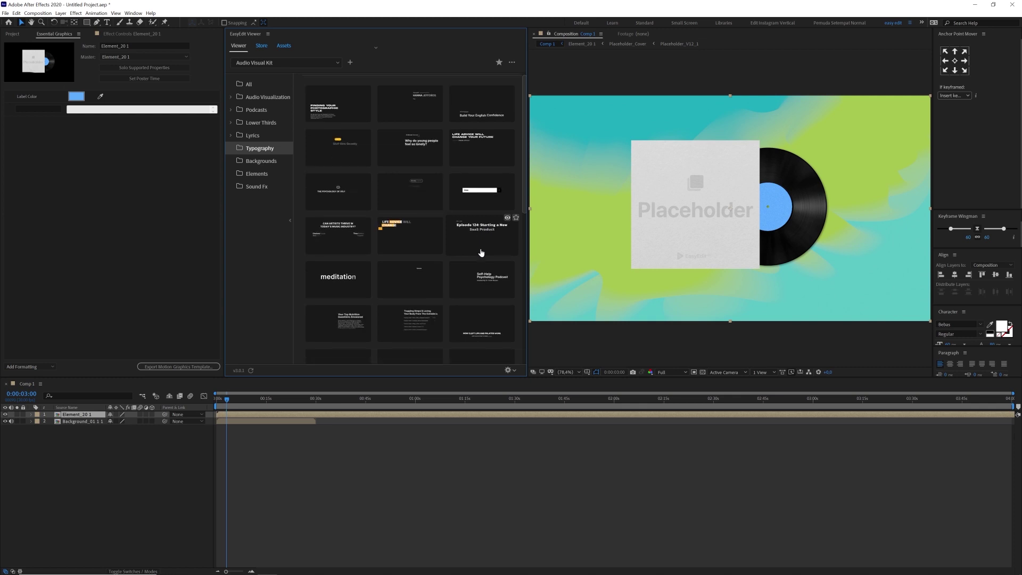
scroll(480, 252, down, 2)
scroll(479, 253, down, 2)
scroll(478, 255, down, 2)
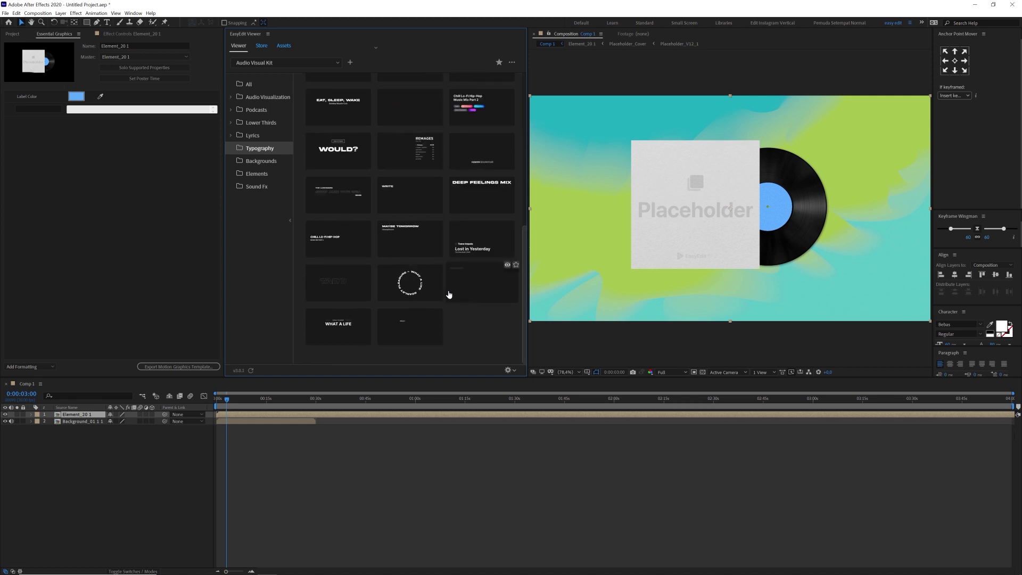
scroll(448, 287, up, 5)
scroll(449, 274, up, 5)
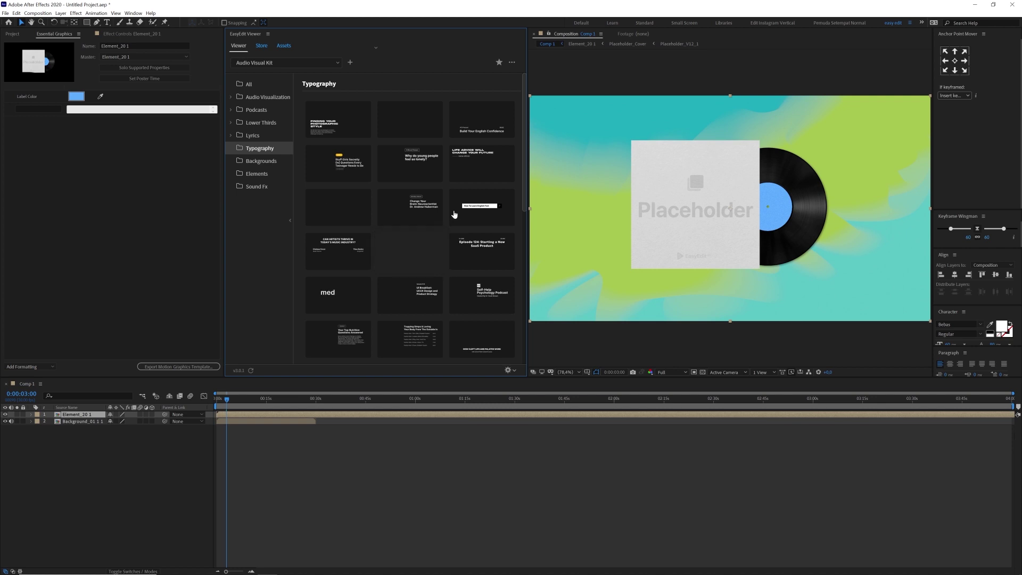
scroll(383, 234, down, 2)
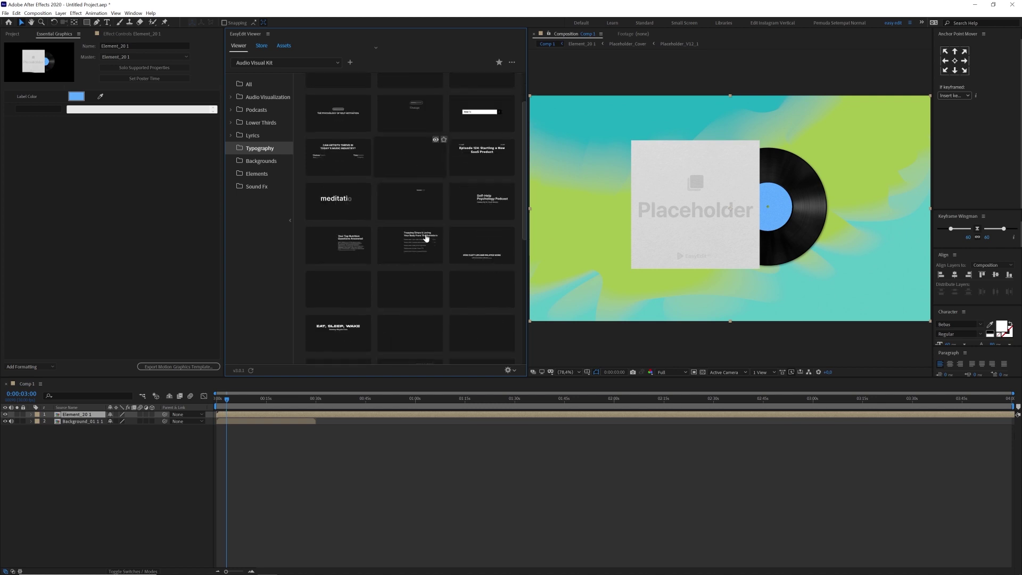
scroll(424, 235, down, 1)
scroll(458, 272, down, 1)
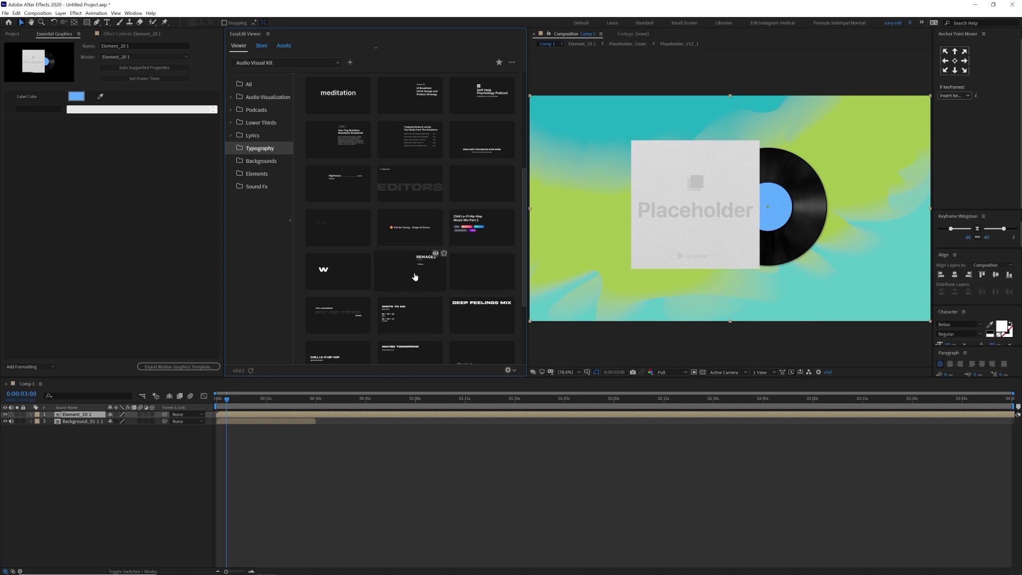
drag(414, 277, 559, 202)
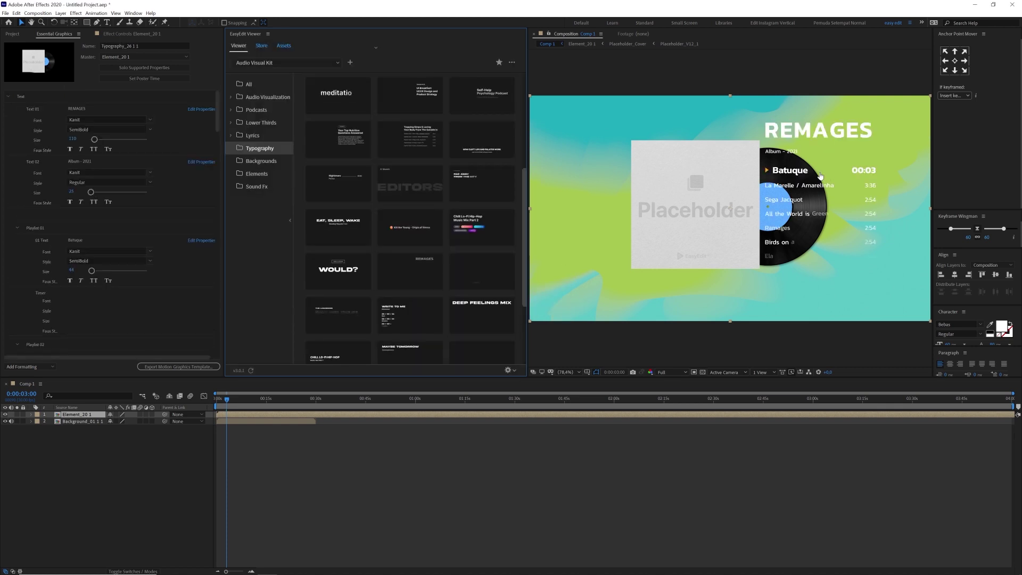
click(509, 370)
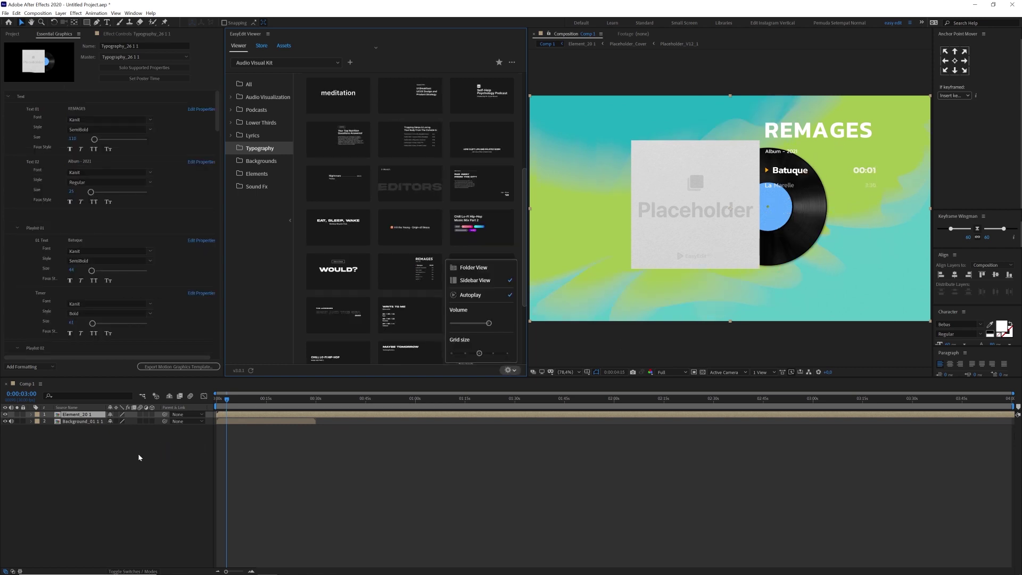
Shift the vinyl layer left and preview the full track list at 0:00:14:07.
click(332, 419)
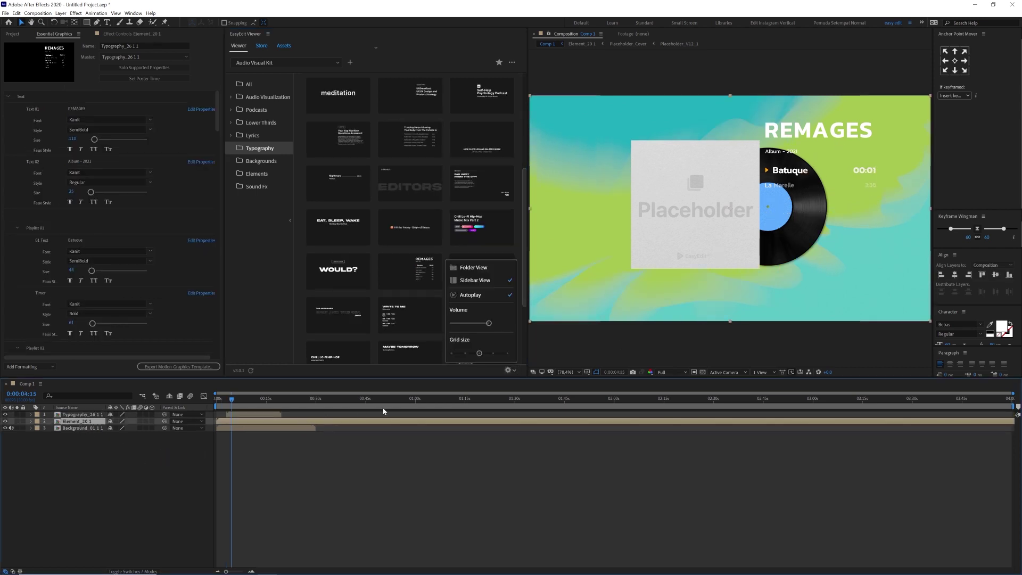
drag(715, 228, 639, 231)
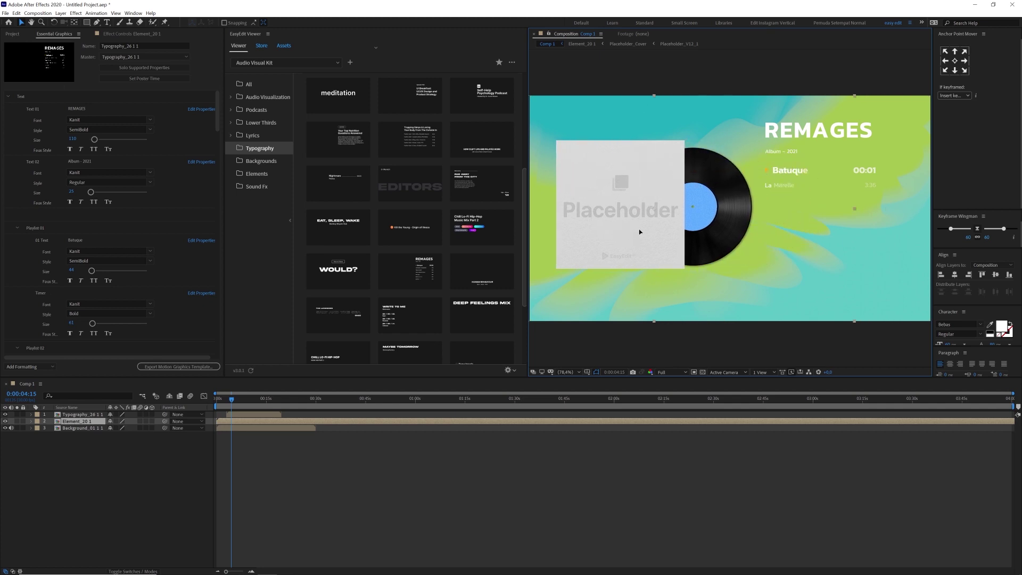
drag(253, 398, 300, 414)
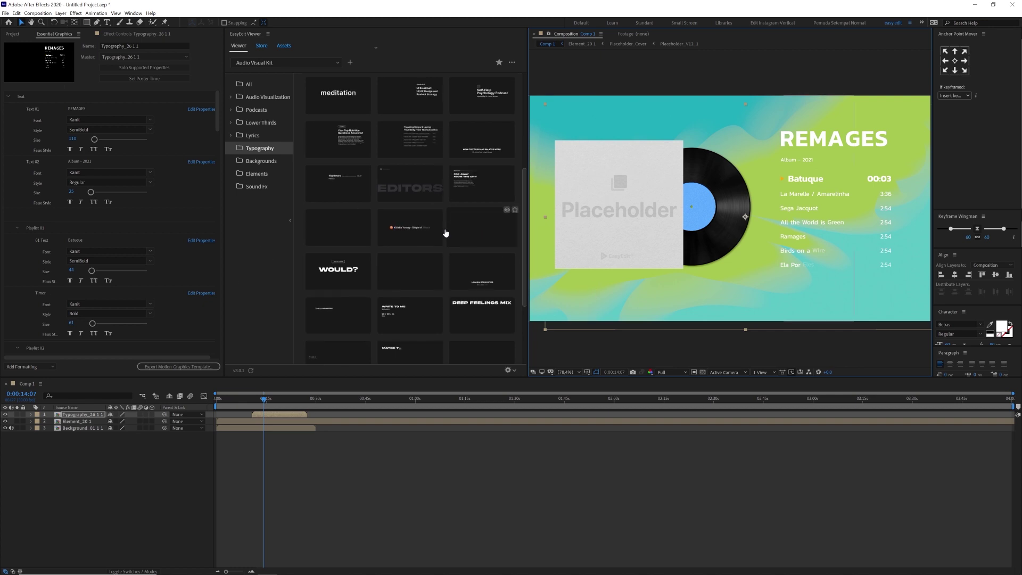
click(261, 173)
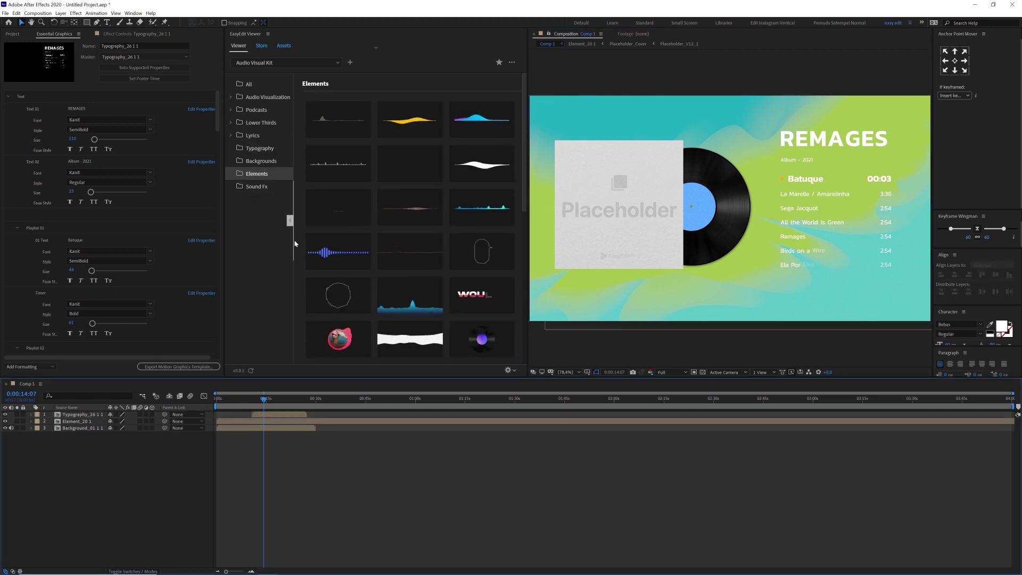